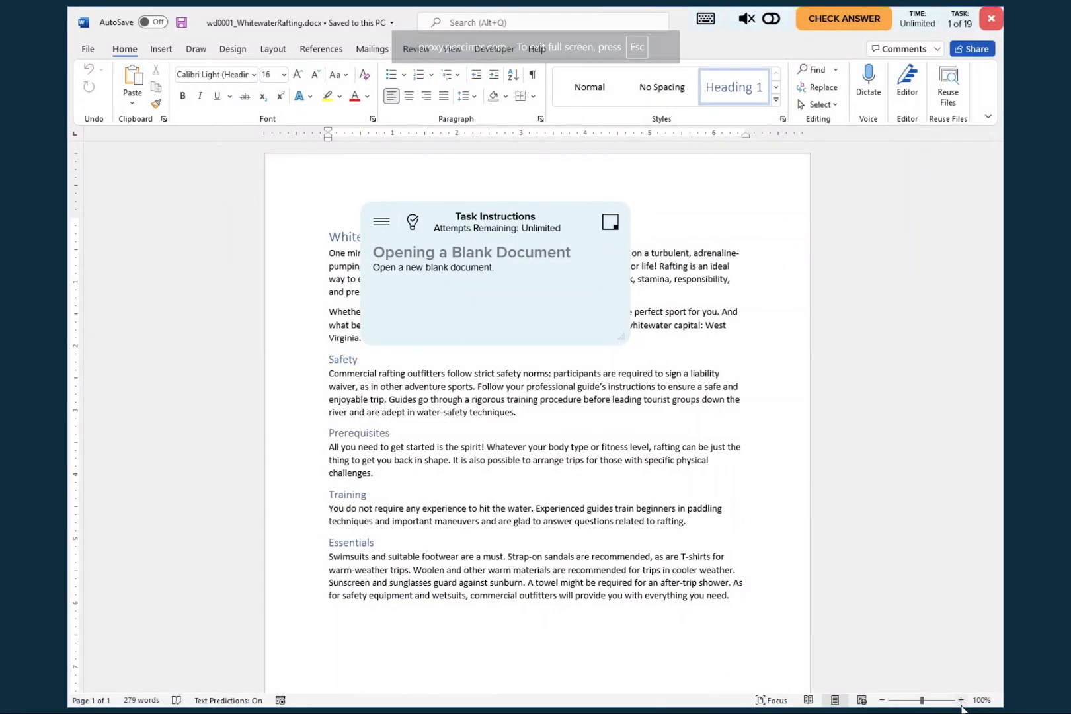
- Zoom the document to 130% and move the task instructions away from the middle of the text
{"action": "left_click", "coordinate": [961, 701]}
{"action": "left_click", "coordinate": [961, 702]}
{"action": "left_click", "coordinate": [961, 702]}
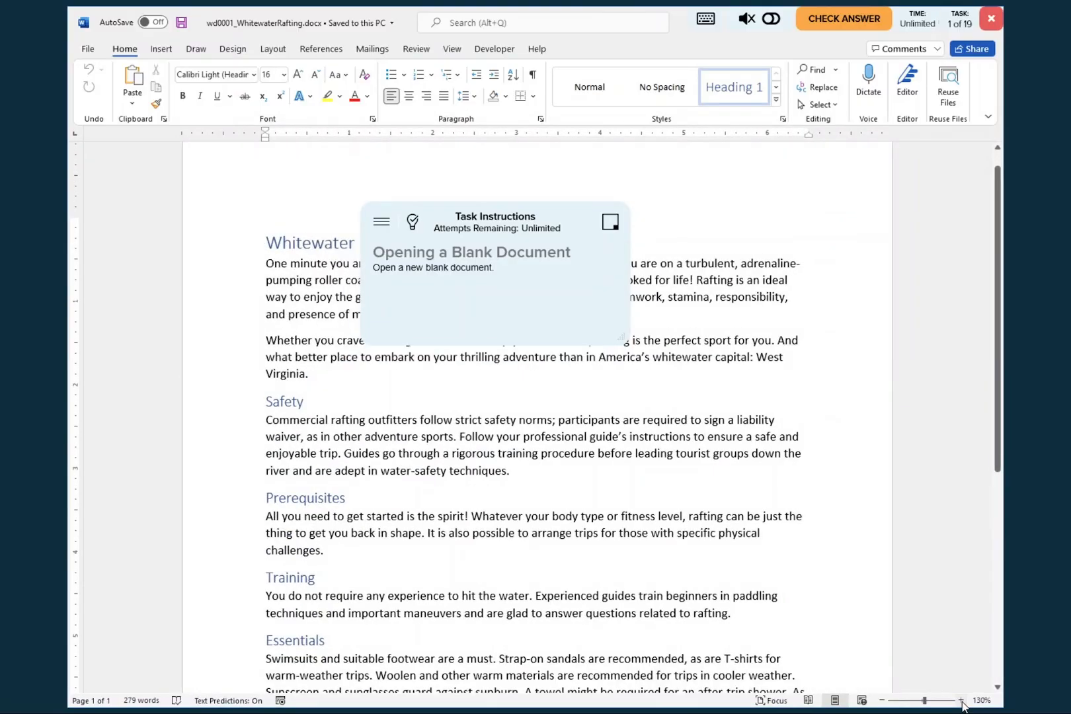
{"action": "left_click_drag", "start_coordinate": [457, 213], "coordinate": [827, 246]}
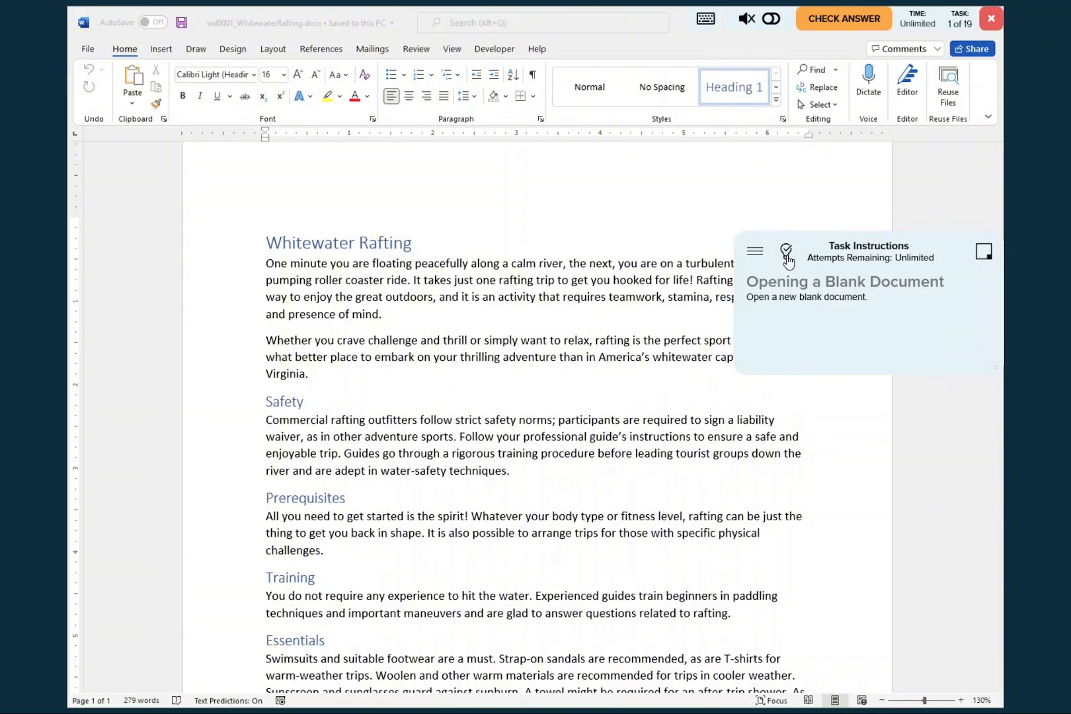
- Consult the answer key for the first task and create a new blank document
{"action": "left_click", "coordinate": [786, 251]}
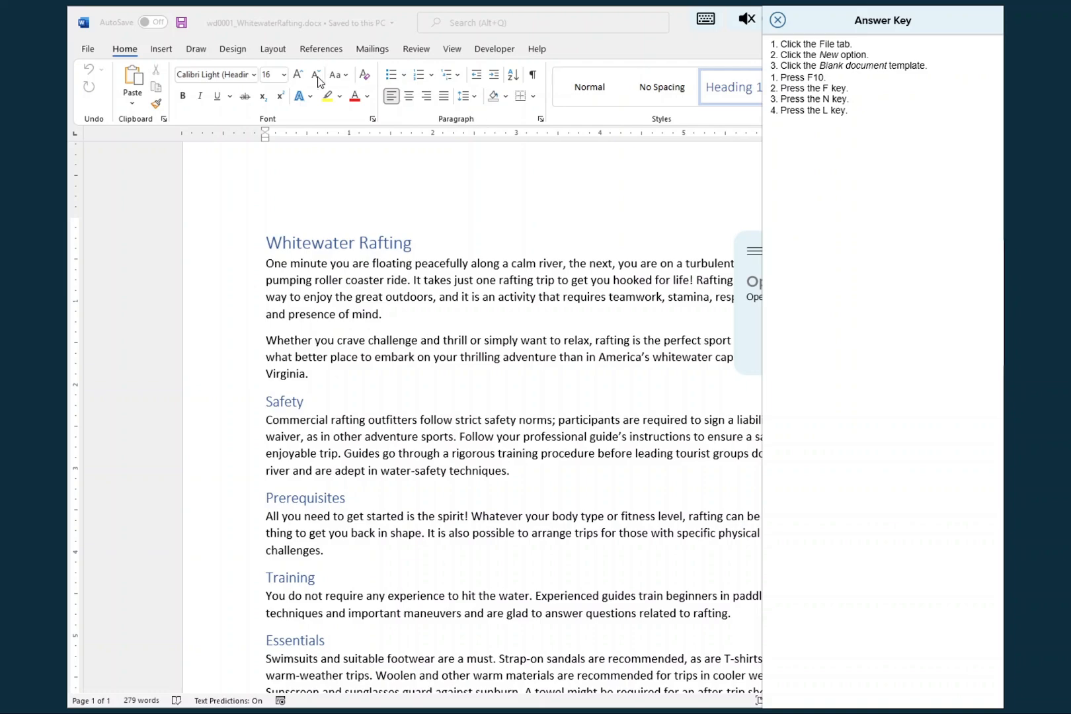
{"action": "left_click", "coordinate": [86, 53]}
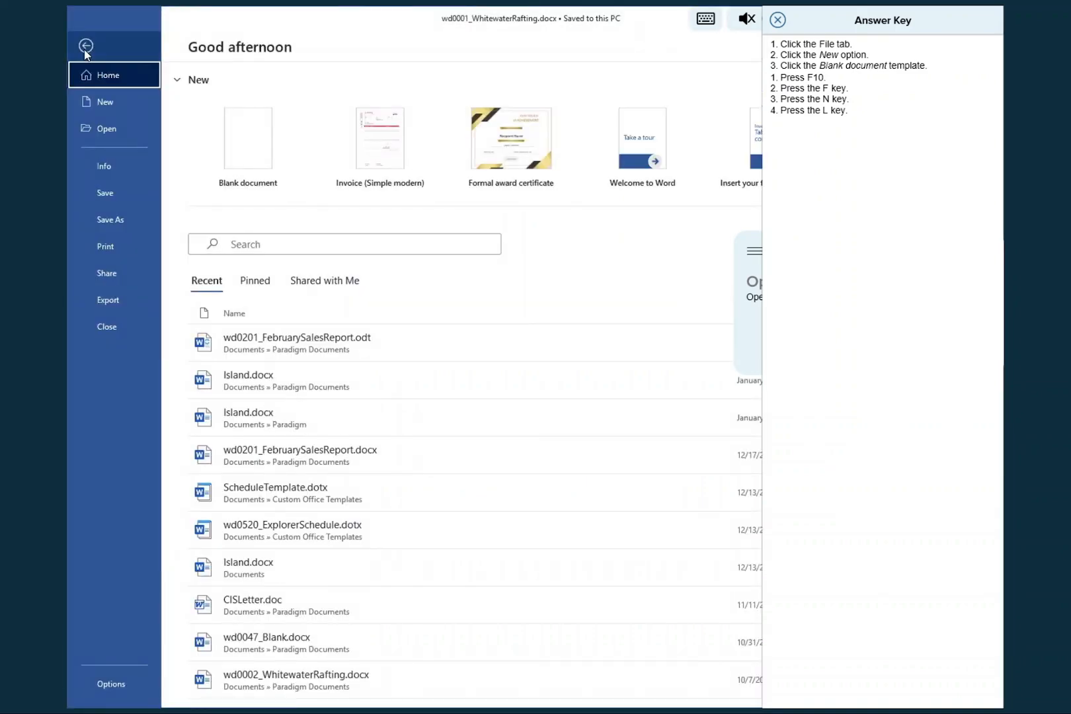
{"action": "left_click", "coordinate": [105, 102]}
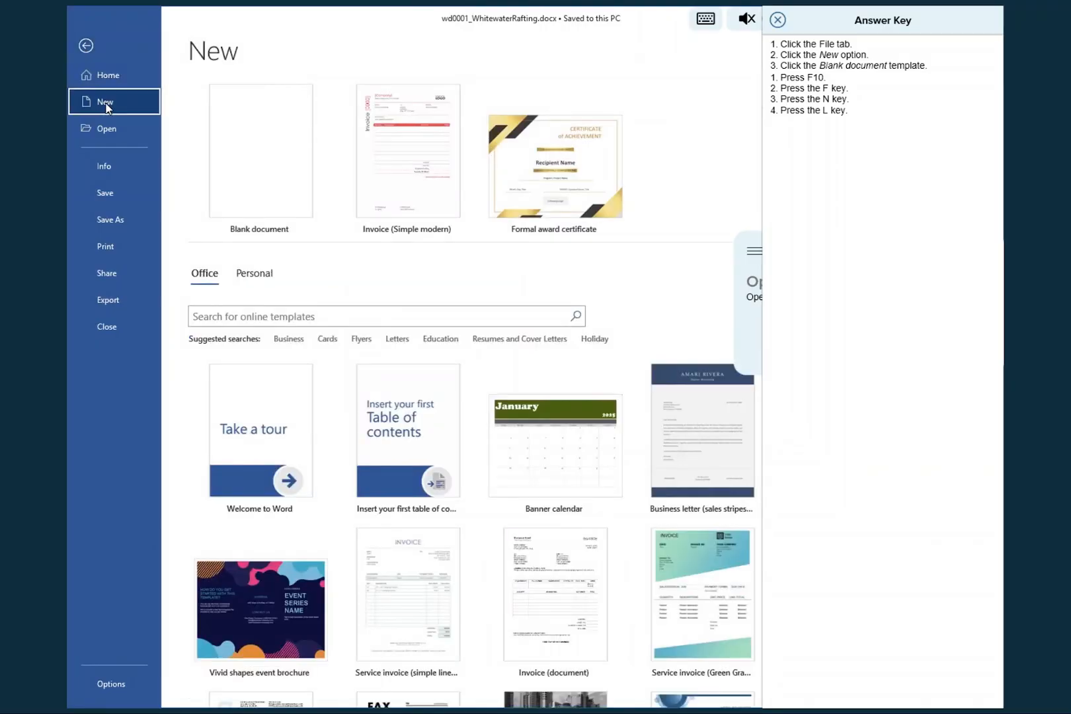
{"action": "left_click", "coordinate": [264, 154]}
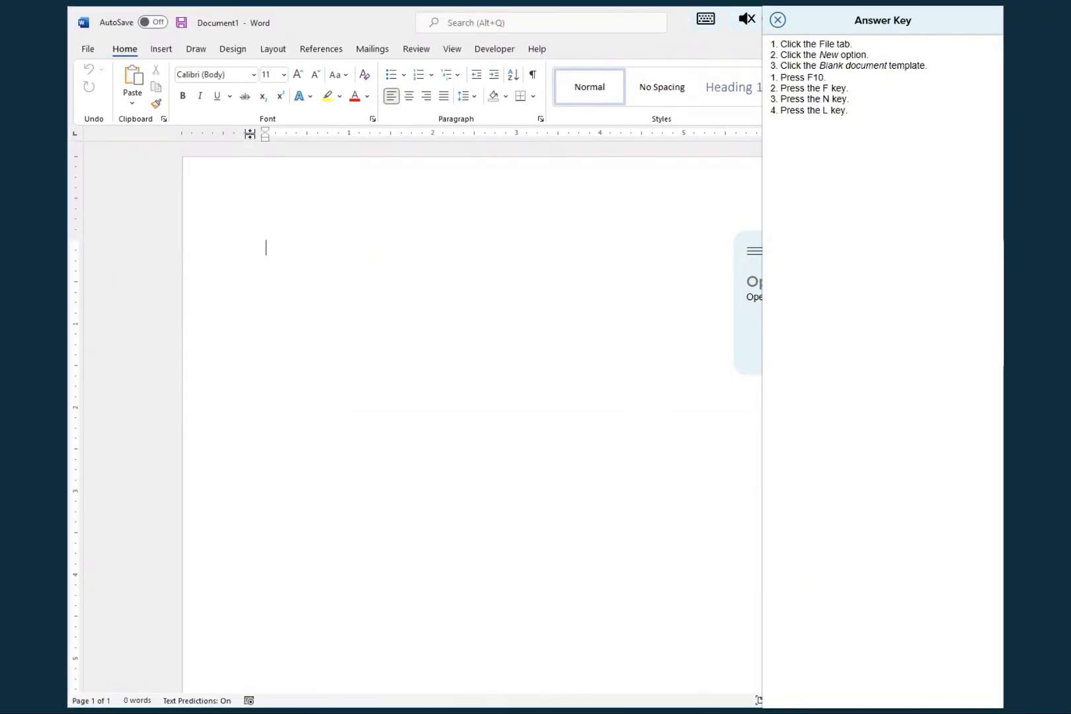
- Return to the blank document, close the answer key and submit the task for checking
{"action": "left_click", "coordinate": [182, 25]}
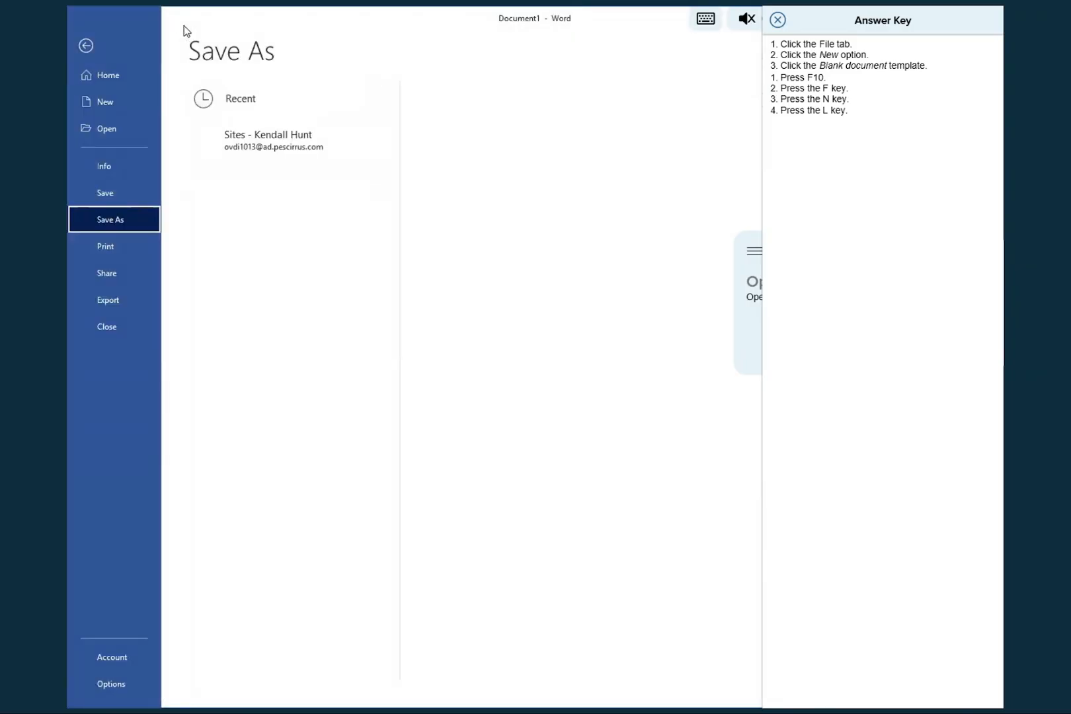
{"action": "left_click", "coordinate": [77, 44]}
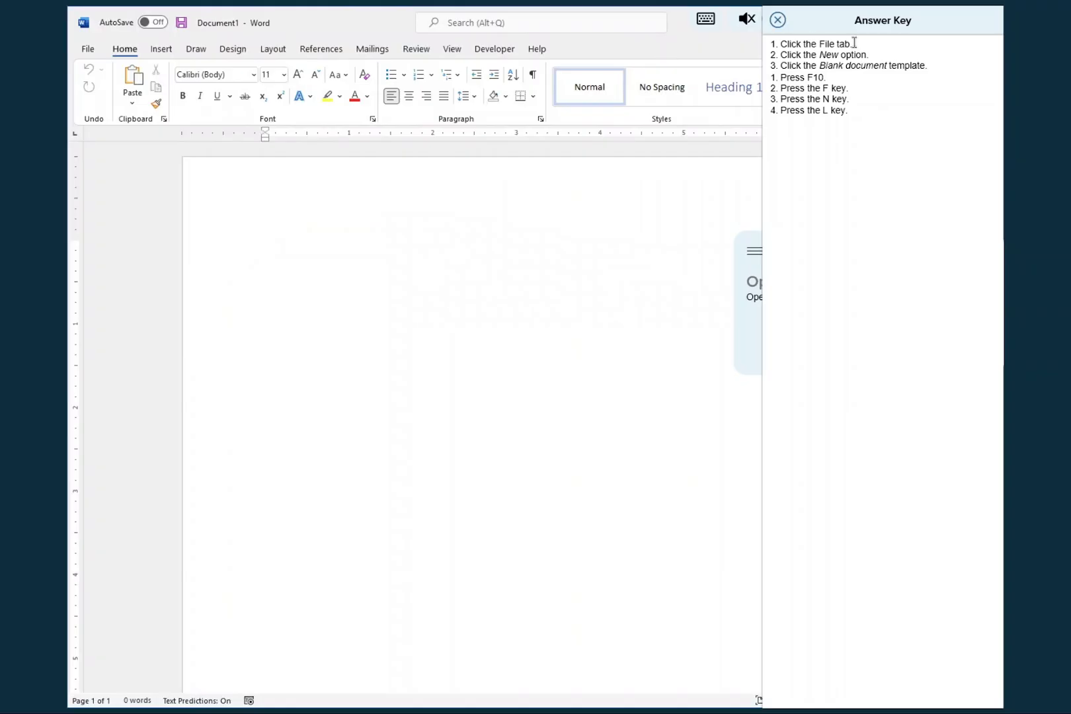
{"action": "left_click", "coordinate": [778, 22]}
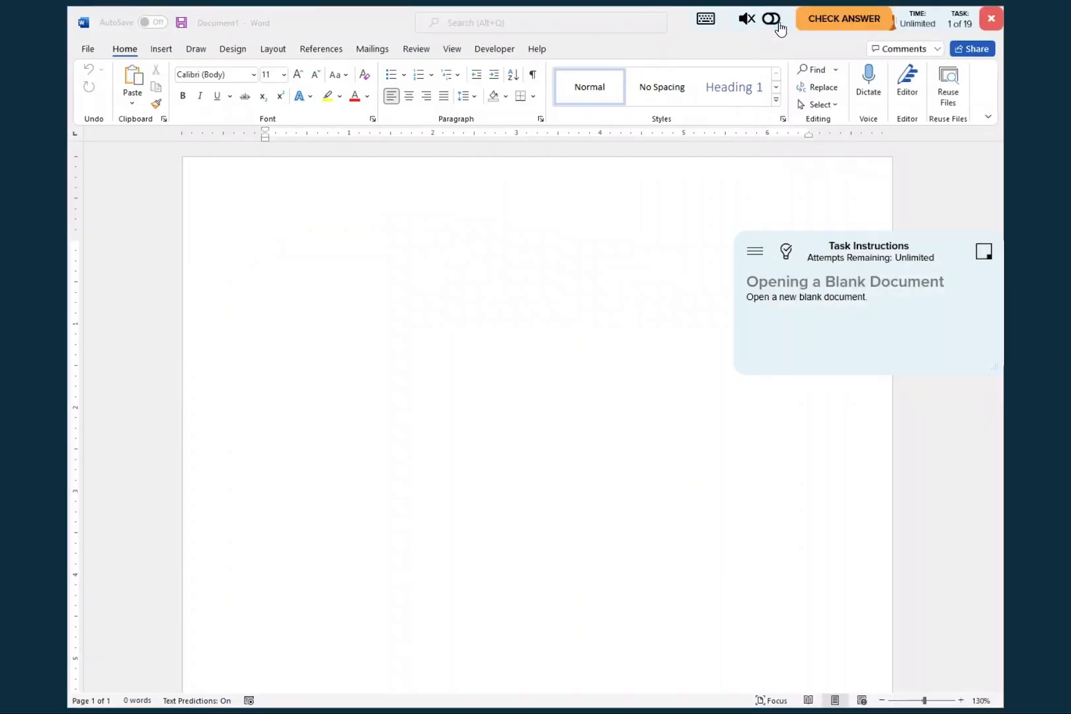
{"action": "left_click", "coordinate": [852, 19]}
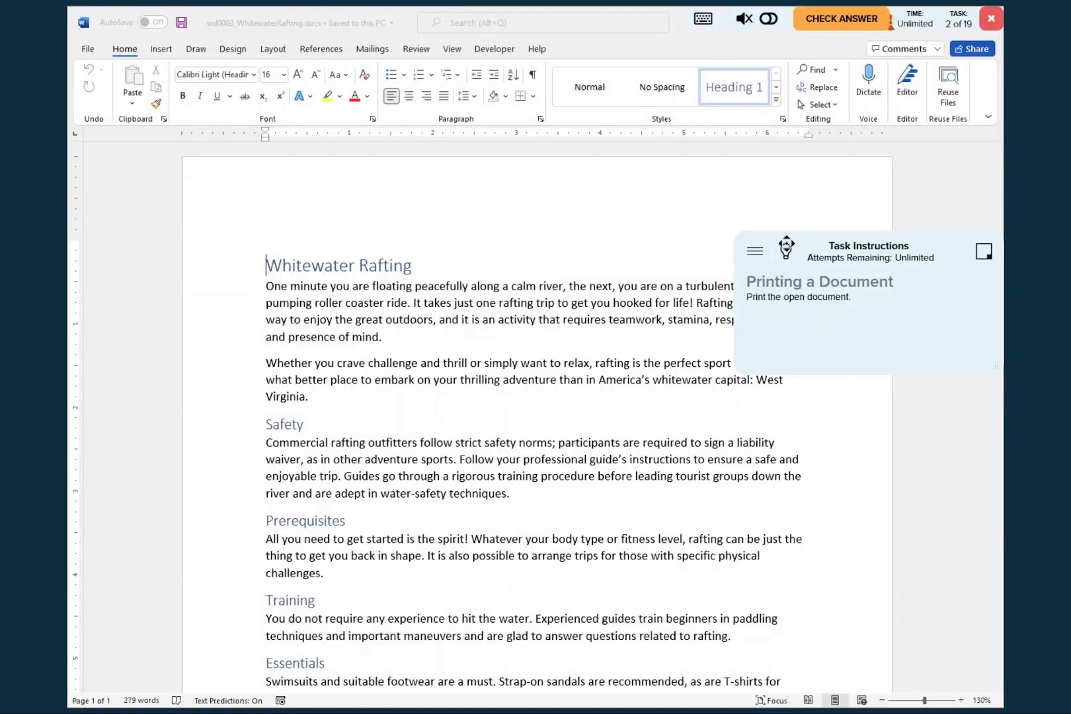
- Print the open Whitewater Rafting document following the answer key, and submit the task for checking
{"action": "left_click", "coordinate": [785, 254]}
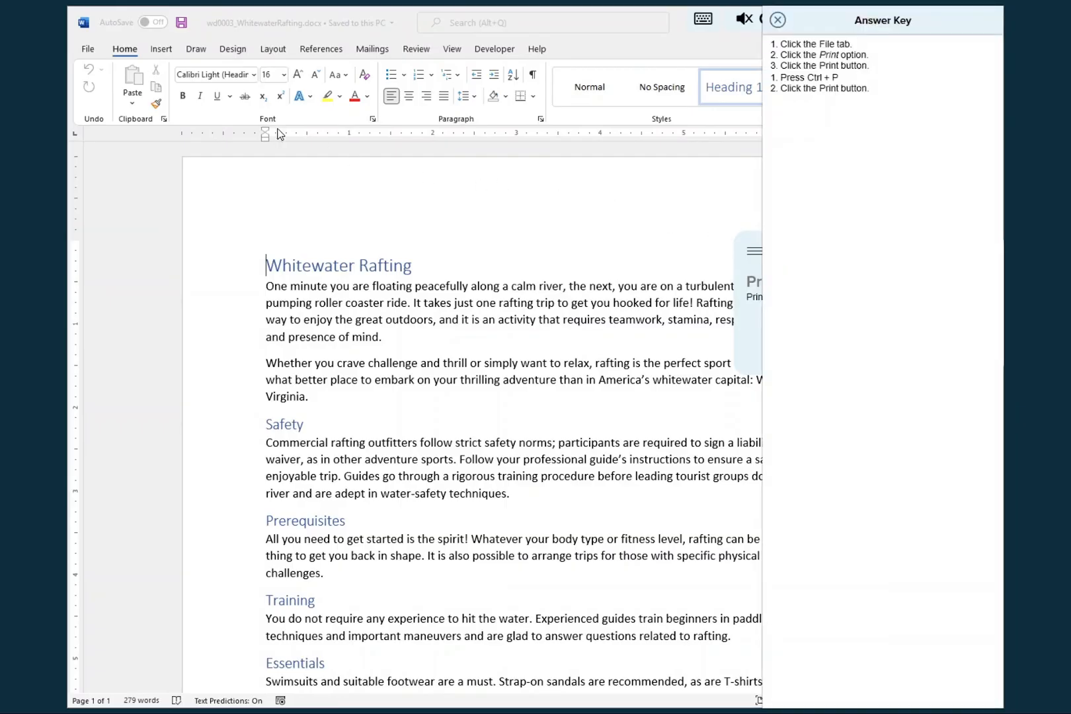
{"action": "left_click", "coordinate": [87, 49]}
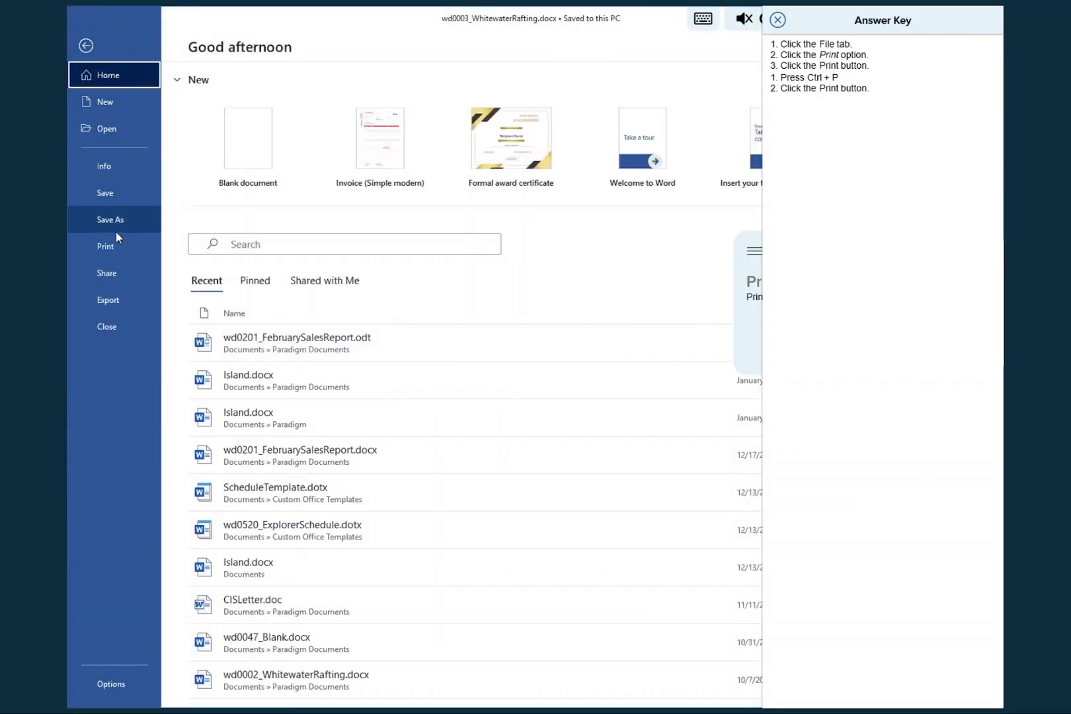
{"action": "left_click", "coordinate": [115, 250]}
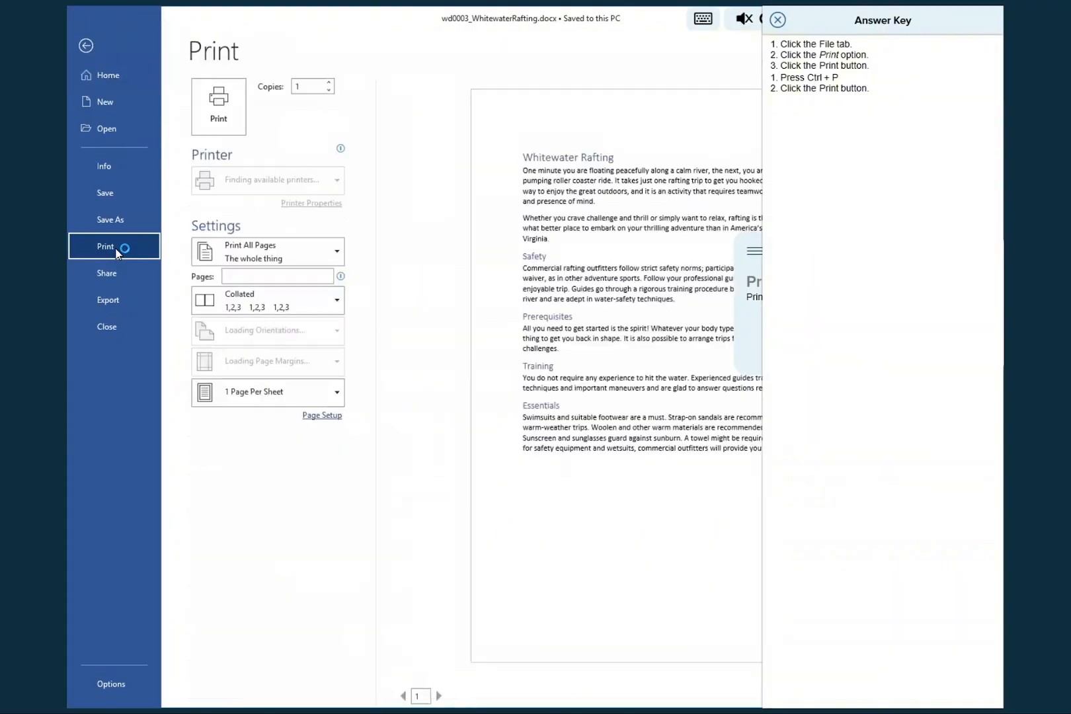
{"action": "left_click", "coordinate": [219, 125]}
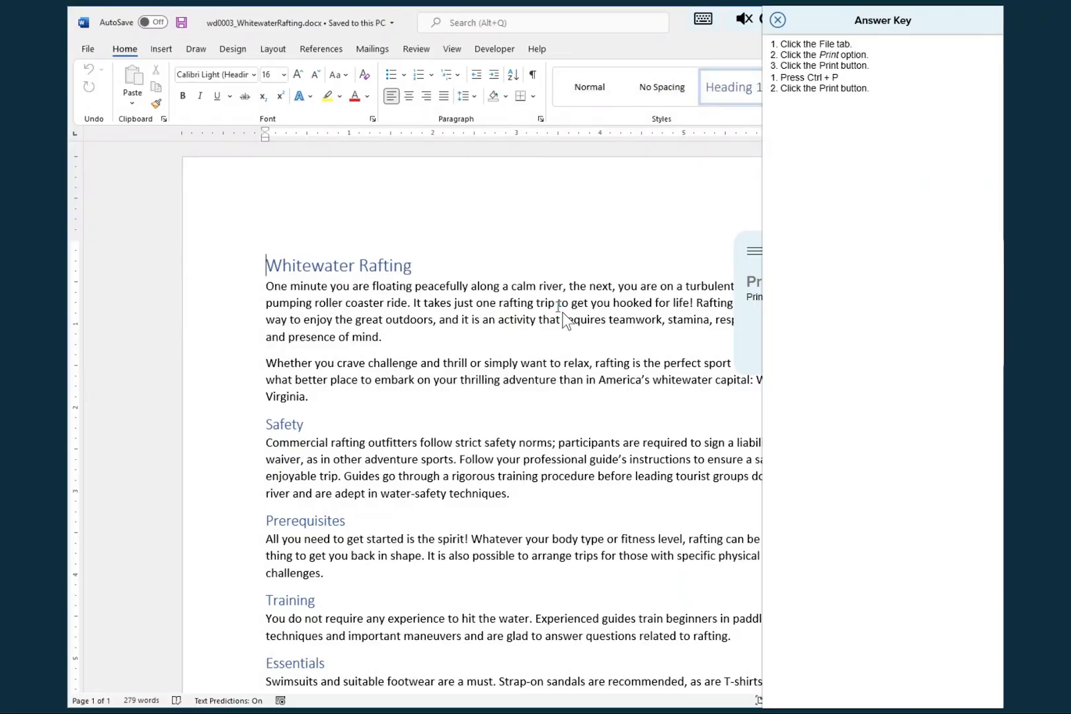
{"action": "left_click", "coordinate": [778, 20]}
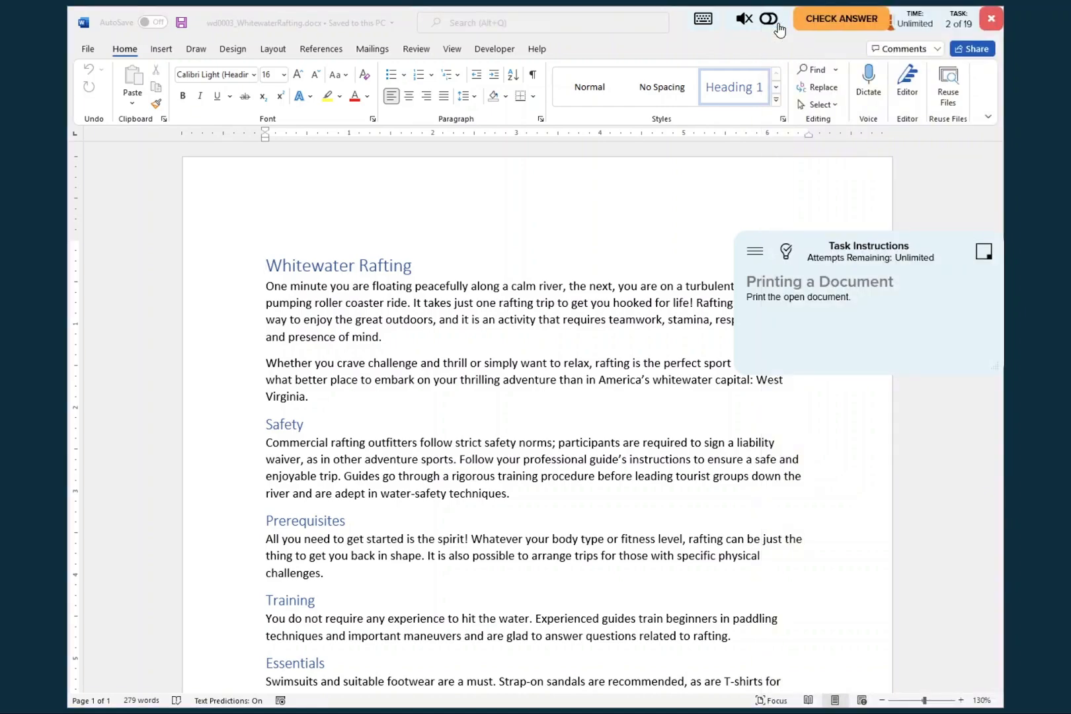
{"action": "left_click", "coordinate": [834, 20]}
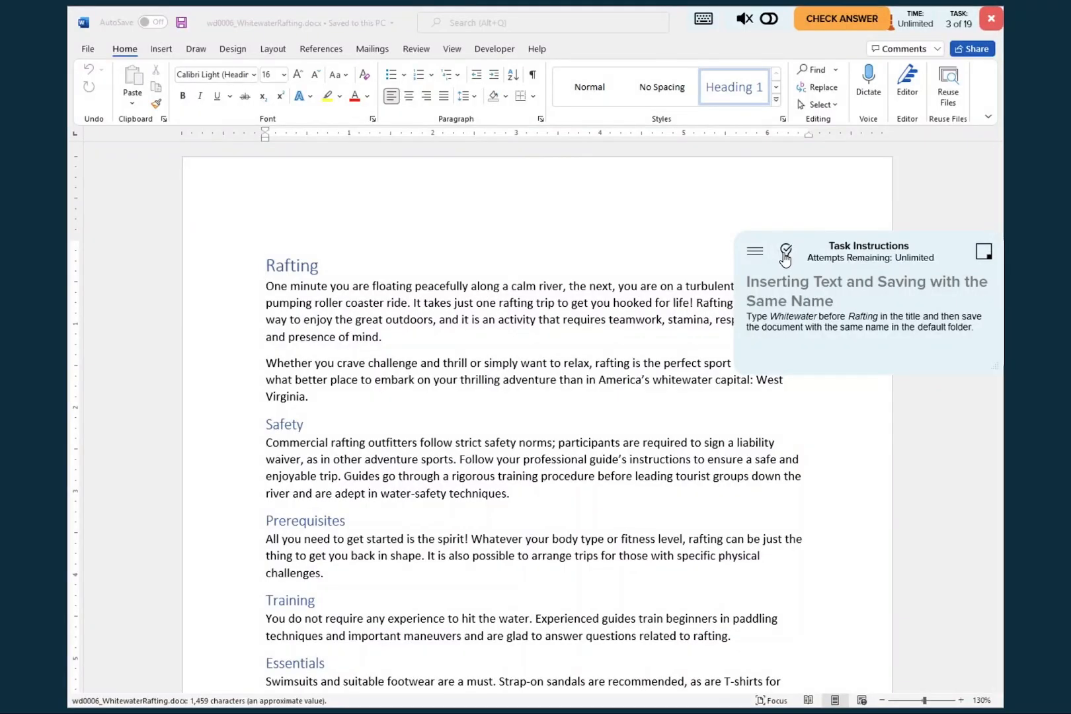
- Insert the word "Whitewater" and a space before "Rafting" in the document title
{"action": "left_click", "coordinate": [785, 253]}
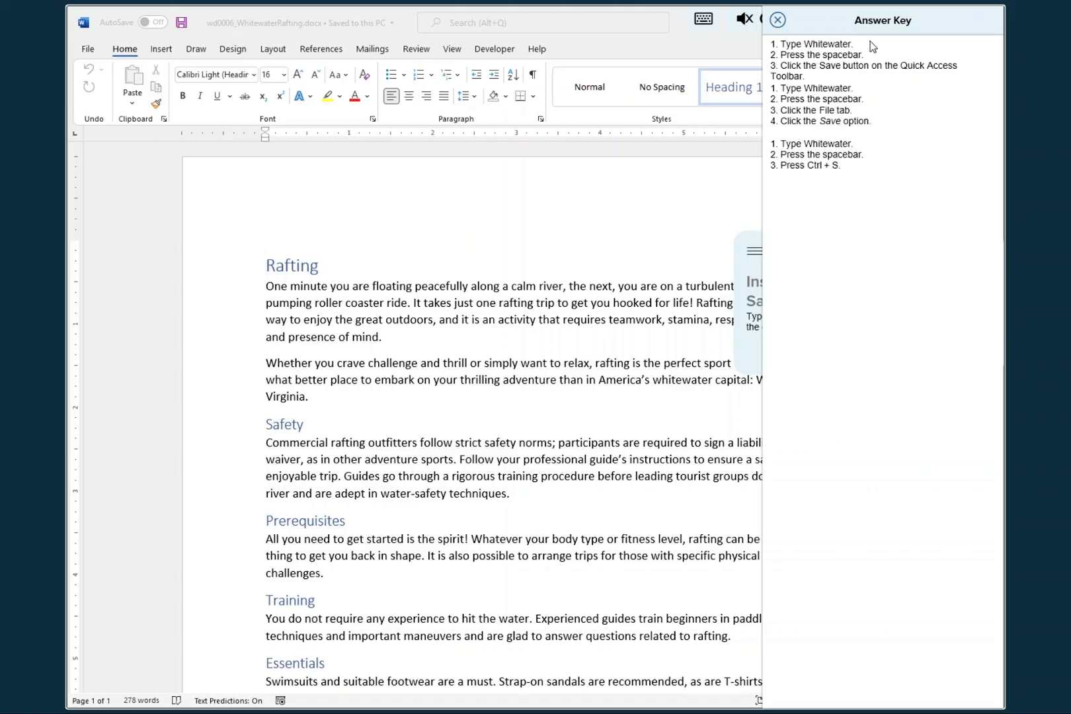
{"action": "left_click", "coordinate": [258, 266]}
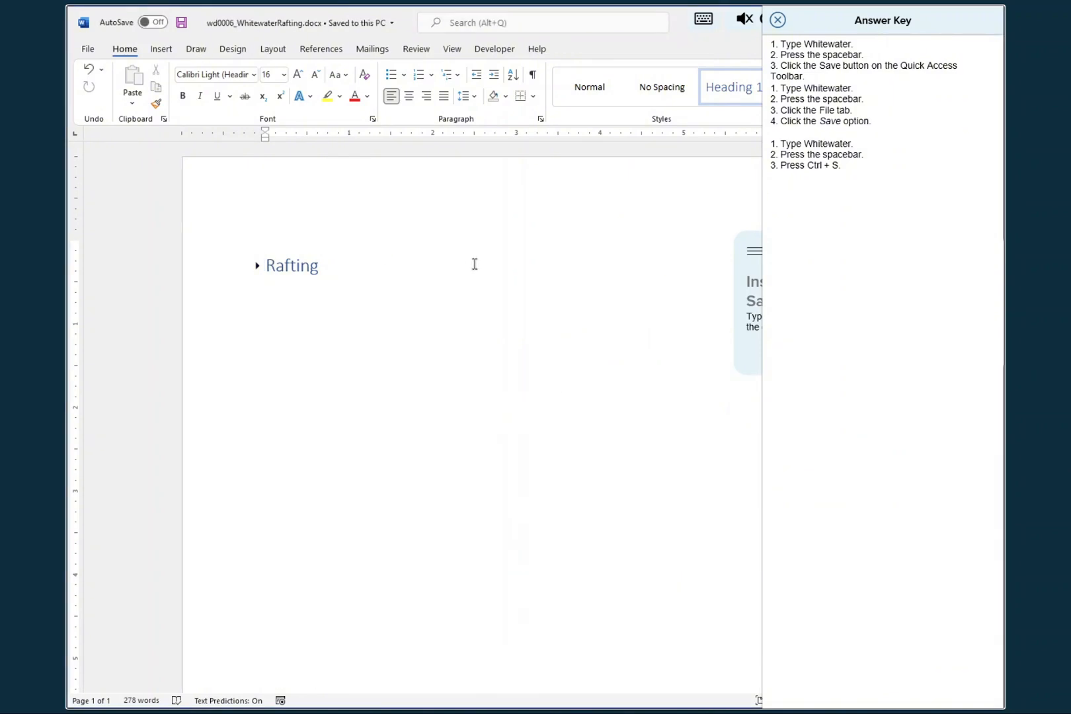
{"action": "key", "text": "ctrl+z"}
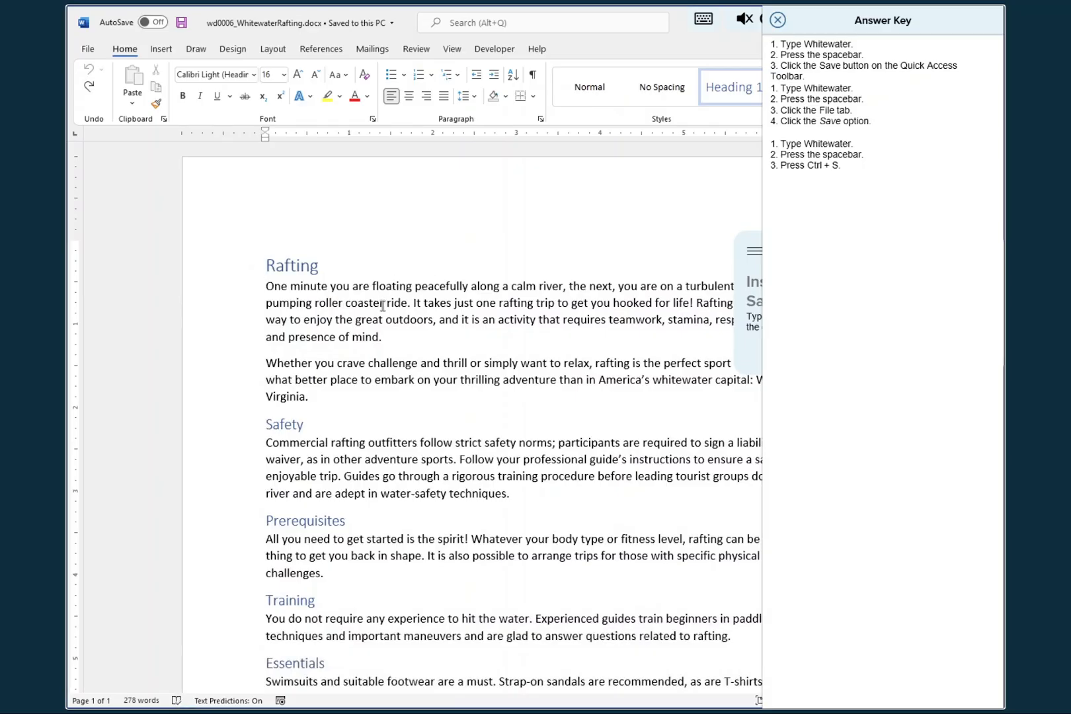
{"action": "type", "text": "W"}
{"action": "type", "text": "hitewate"}
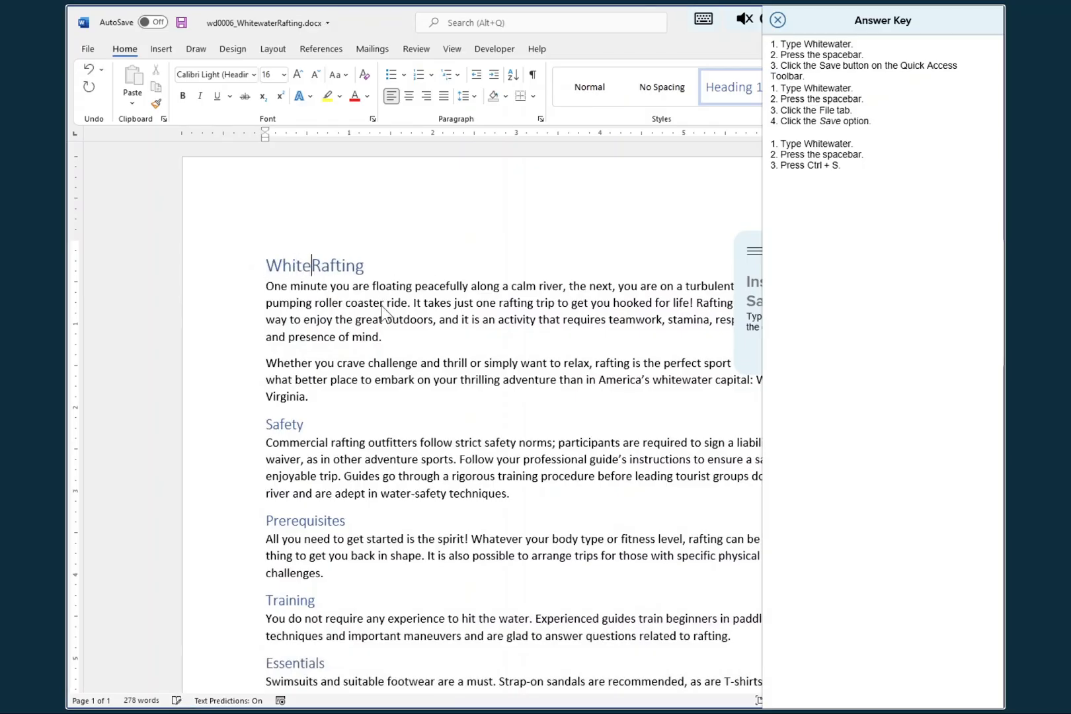
{"action": "type", "text": "r"}
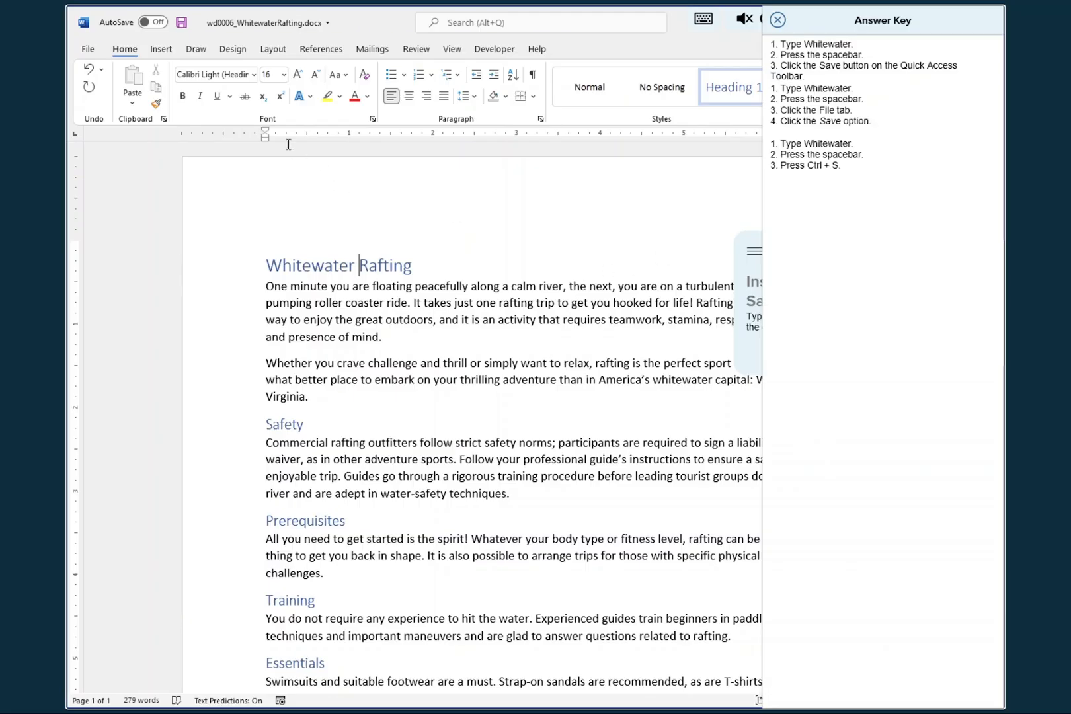
- Save the document under the same name and submit the task for checking
{"action": "left_click", "coordinate": [182, 25]}
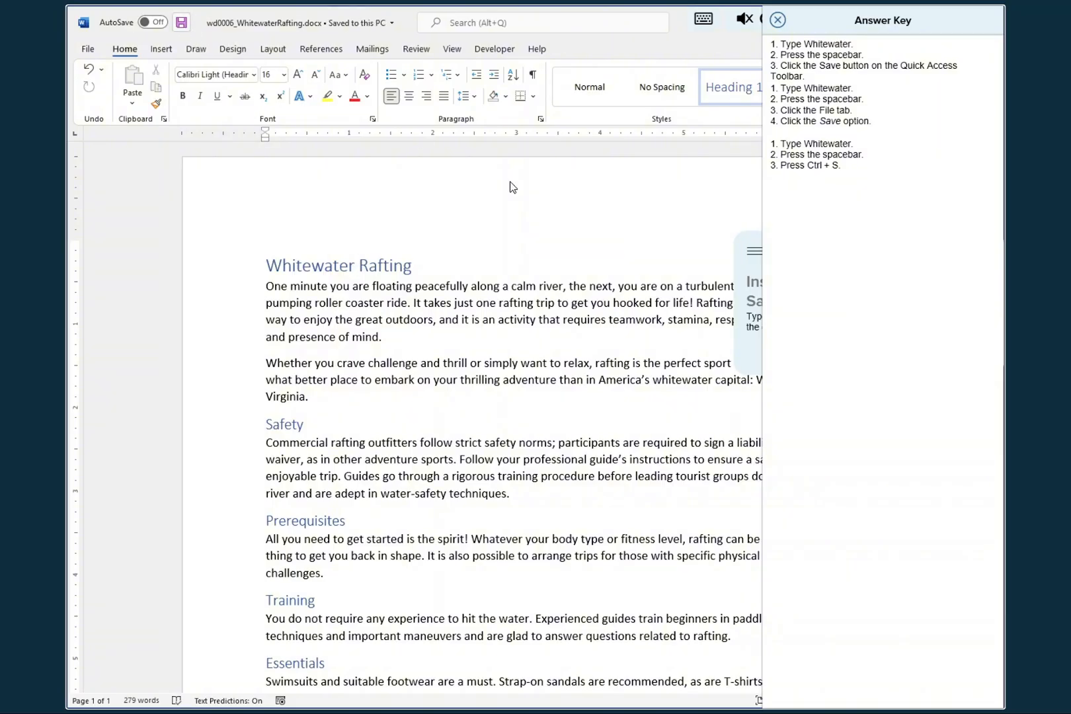
{"action": "left_click", "coordinate": [778, 21]}
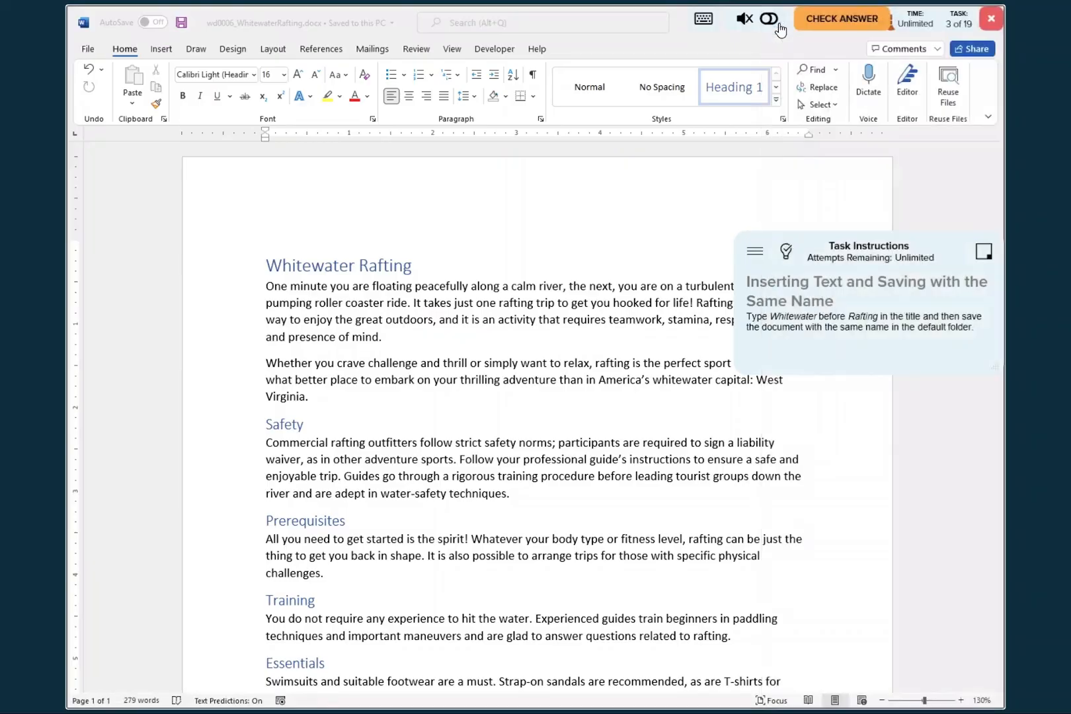
{"action": "left_click", "coordinate": [842, 19]}
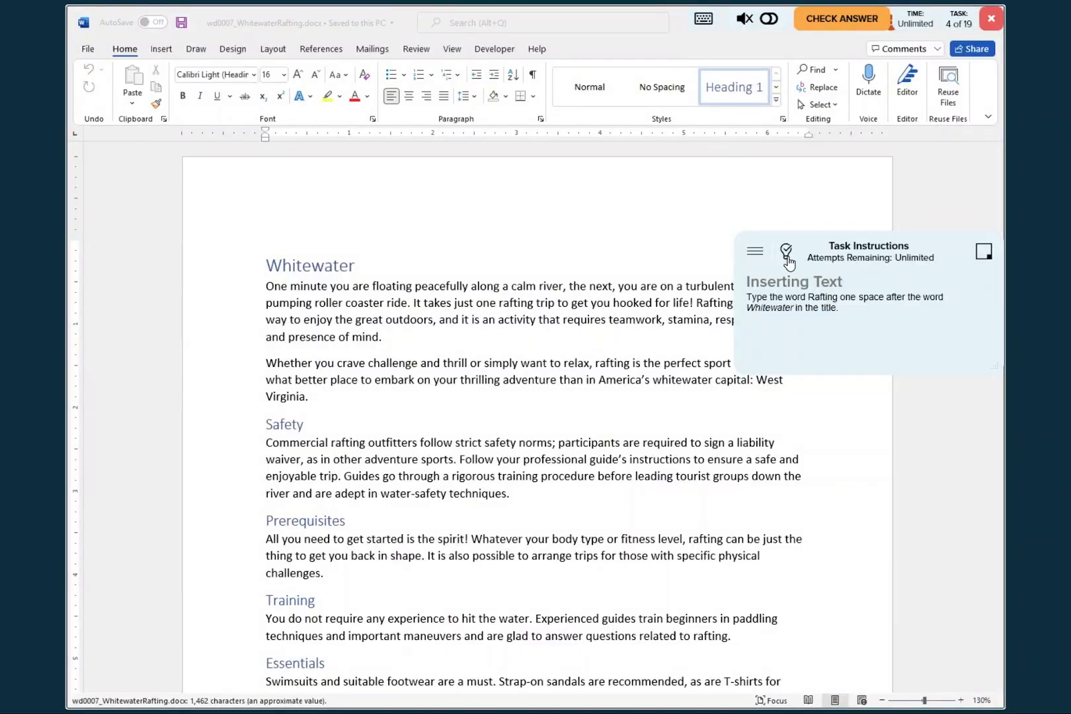
- Add "Rafting" one space after "Whitewater" in the title and submit the task for checking
{"action": "left_click", "coordinate": [787, 254]}
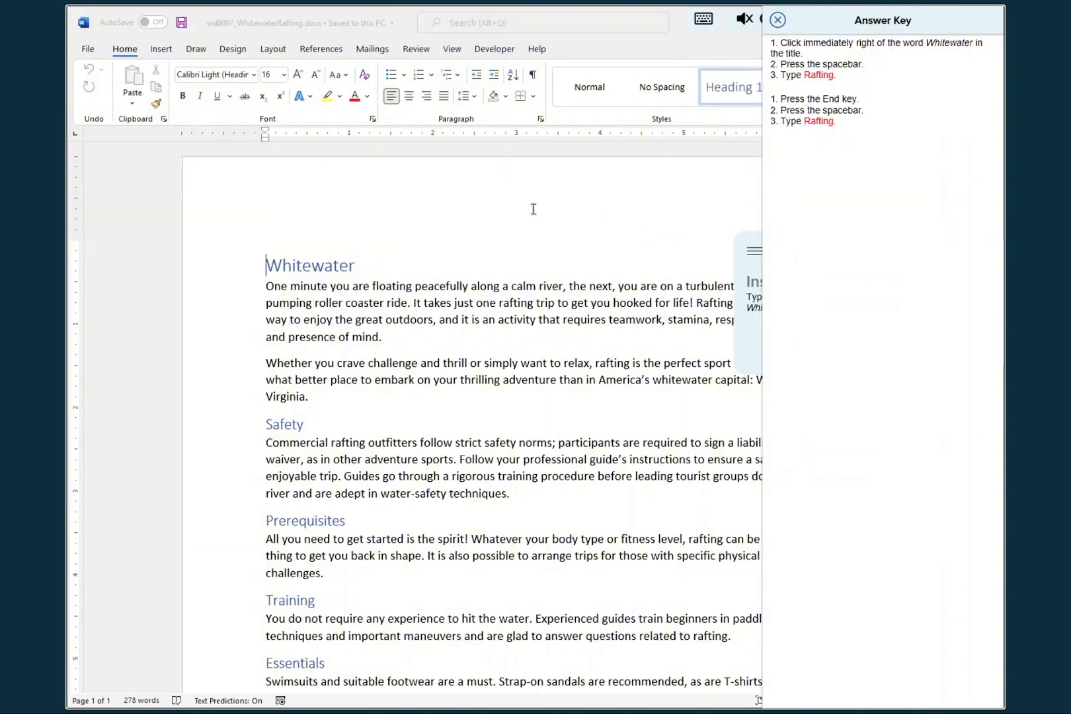
{"action": "left_click", "coordinate": [363, 266]}
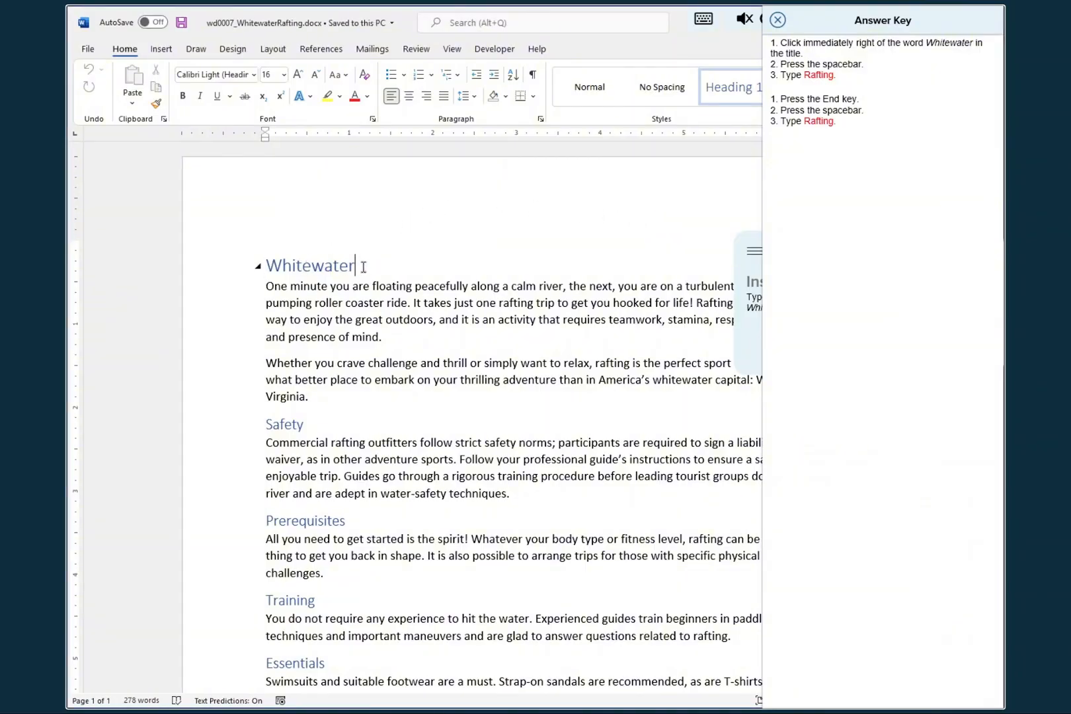
{"action": "type", "text": "Raf"}
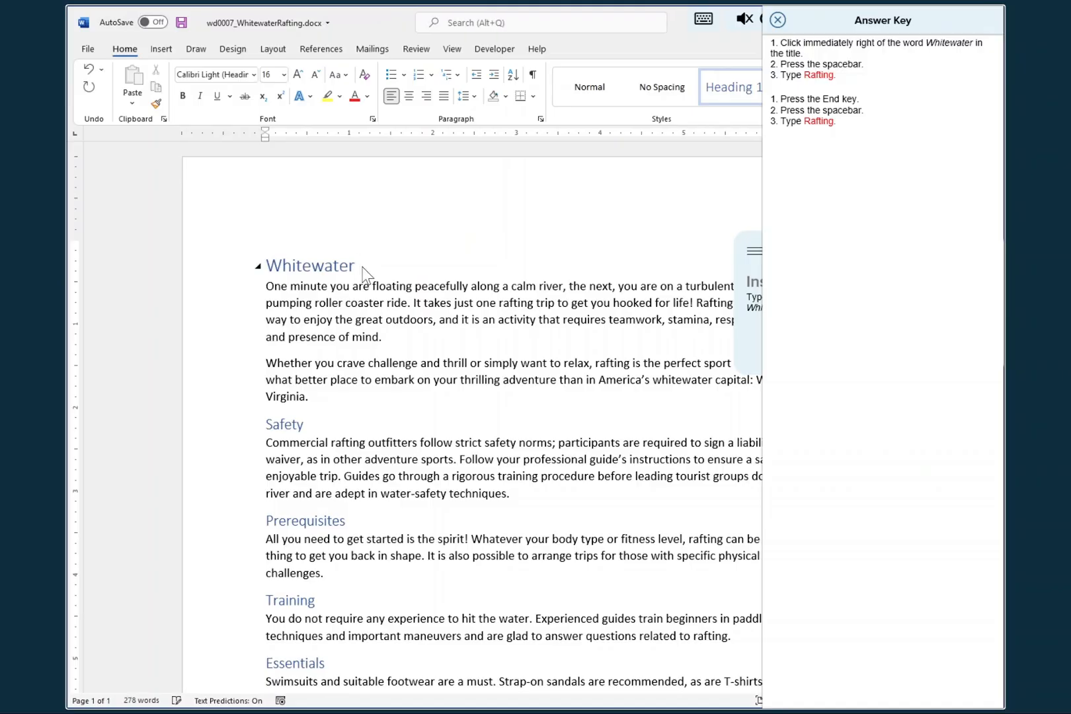
{"action": "type", "text": "ting"}
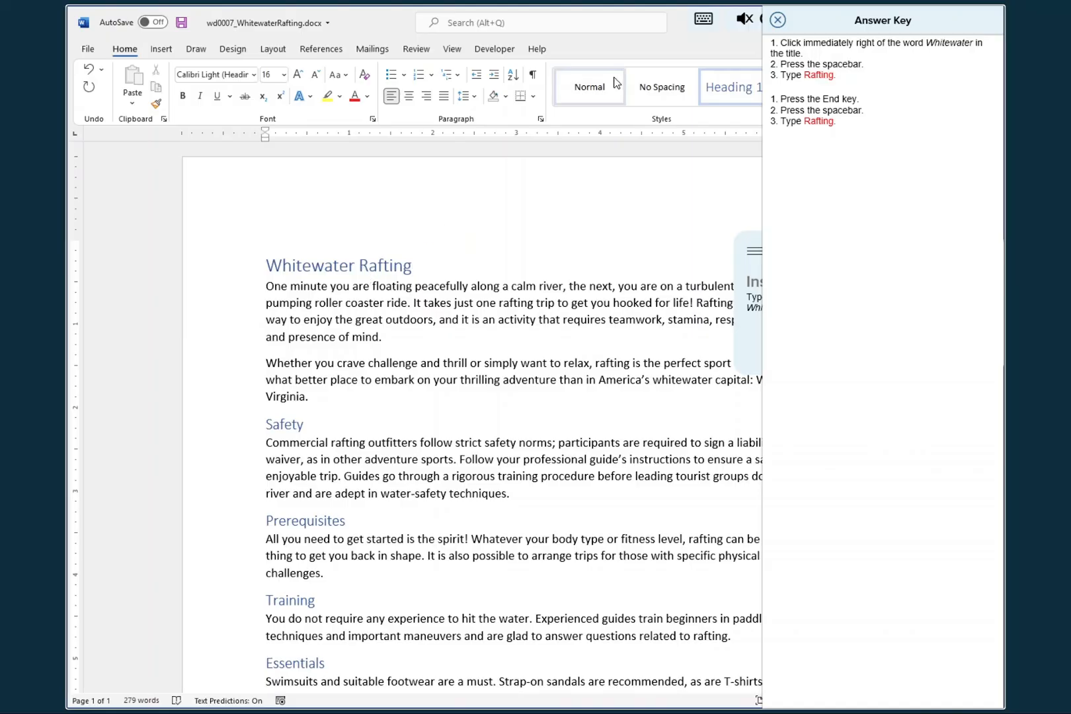
{"action": "left_click", "coordinate": [778, 20]}
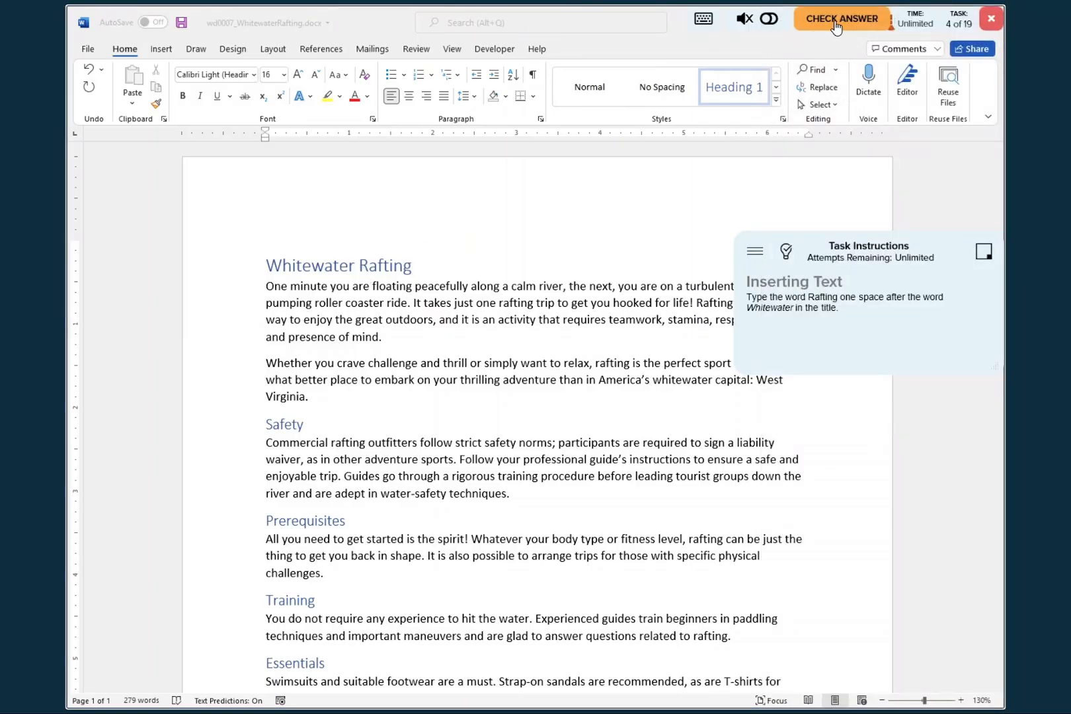
{"action": "left_click", "coordinate": [836, 25]}
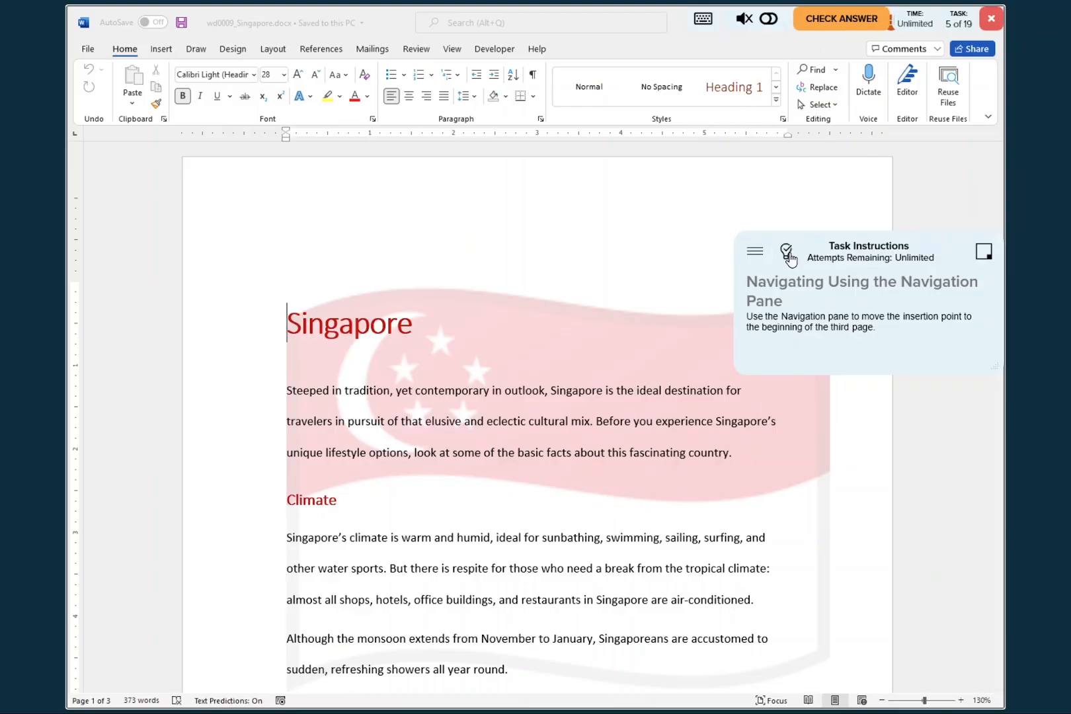
- Display the Navigation pane in the Singapore document and move the answer key clear of it
{"action": "left_click", "coordinate": [788, 251]}
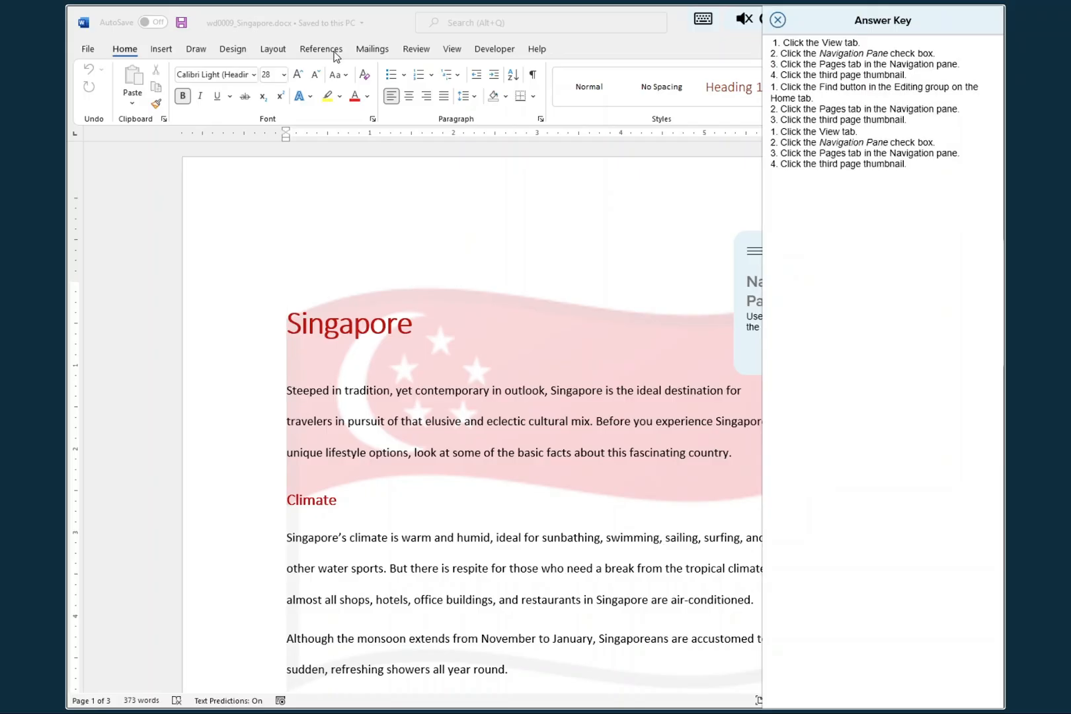
{"action": "left_click", "coordinate": [452, 49]}
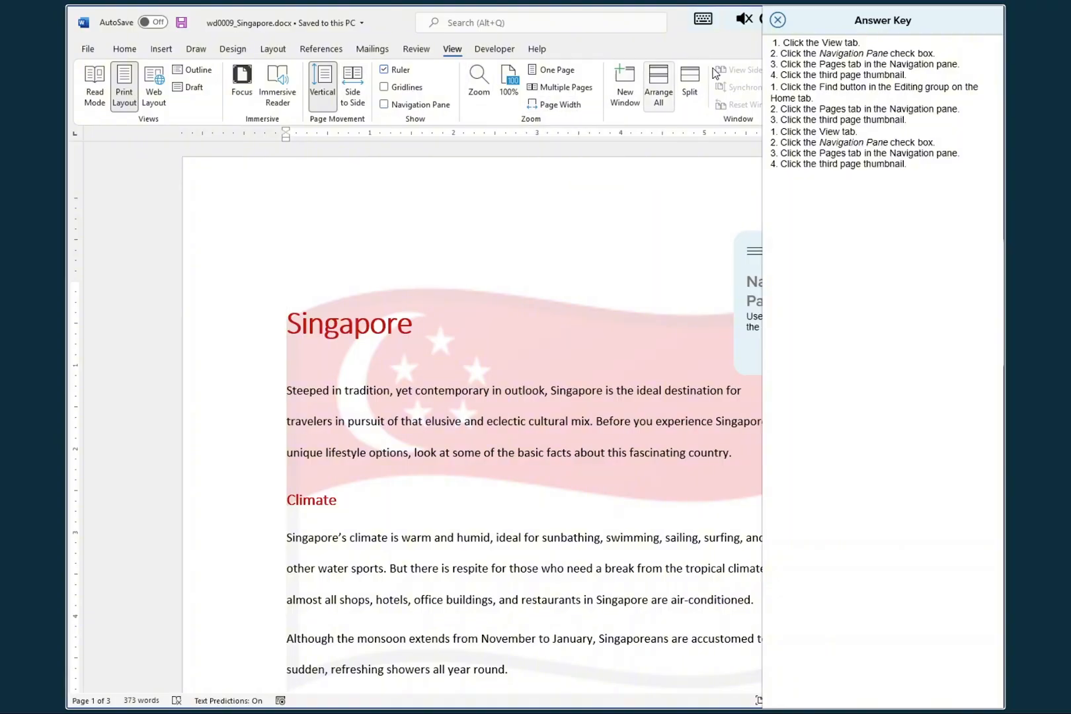
{"action": "left_click_drag", "start_coordinate": [843, 18], "coordinate": [681, 36]}
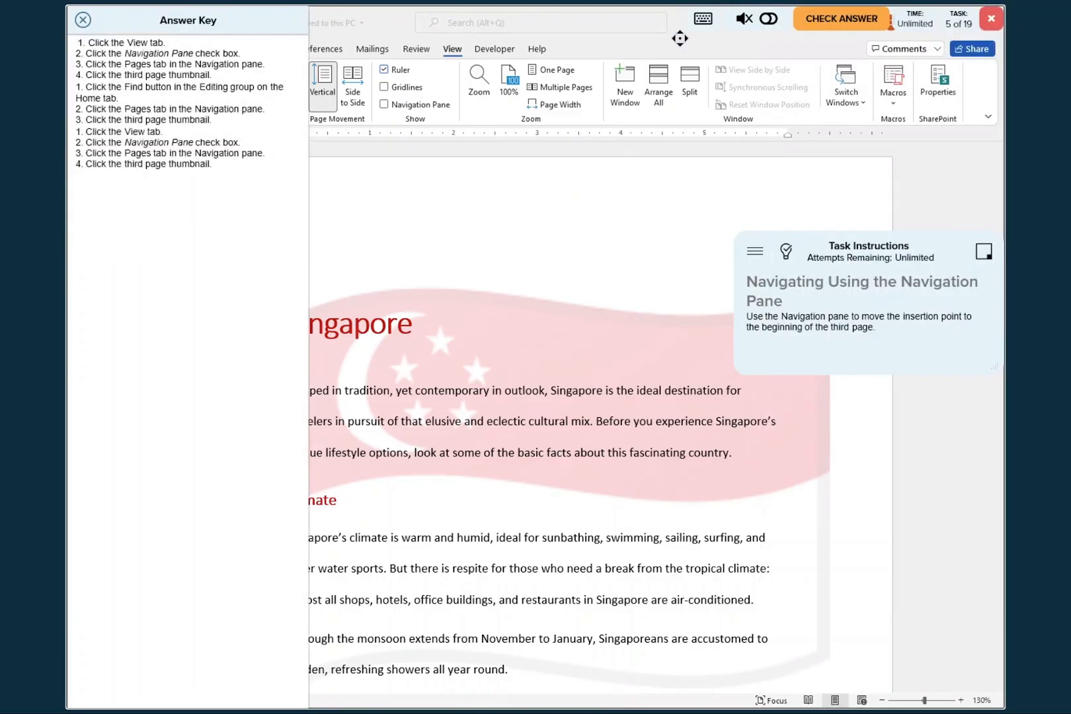
{"action": "left_click", "coordinate": [384, 105]}
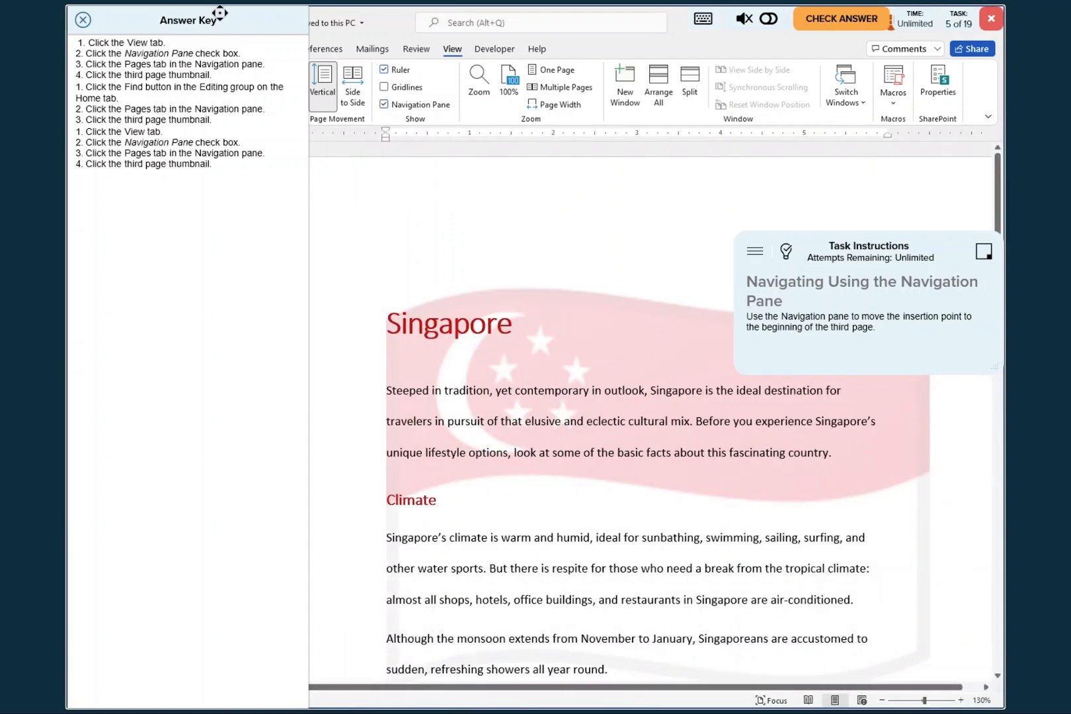
{"action": "left_click_drag", "start_coordinate": [220, 12], "coordinate": [996, 53]}
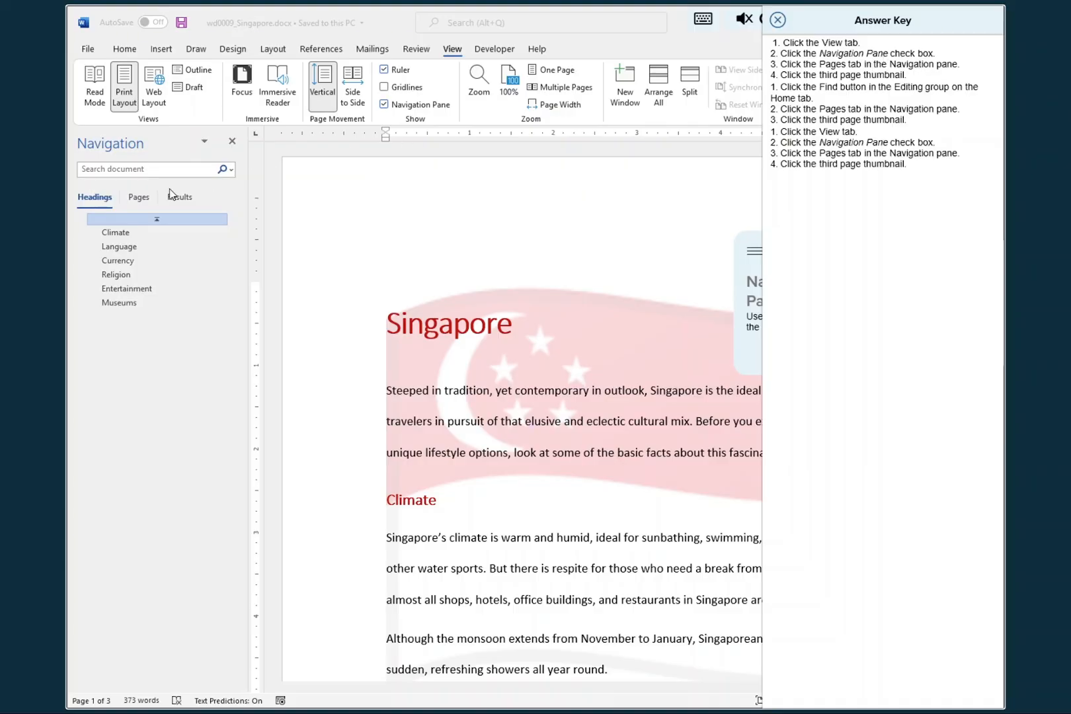
- Move the insertion point to the beginning of the third page using its page thumbnail and submit the task for checking
{"action": "left_click", "coordinate": [139, 204]}
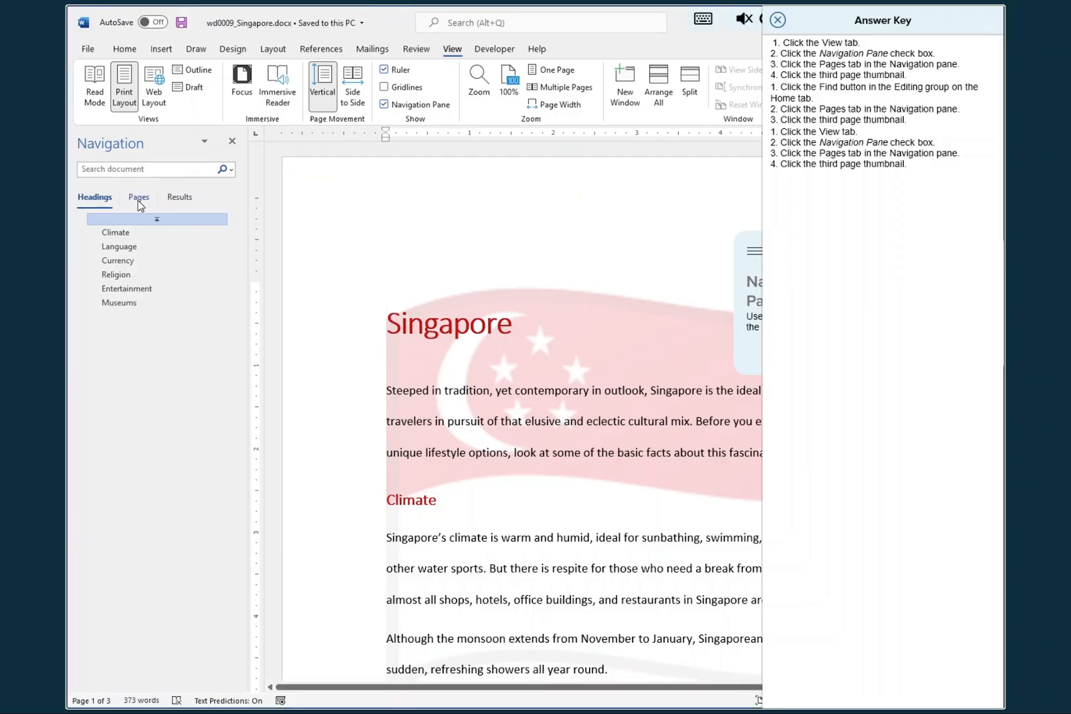
{"action": "left_click", "coordinate": [138, 199]}
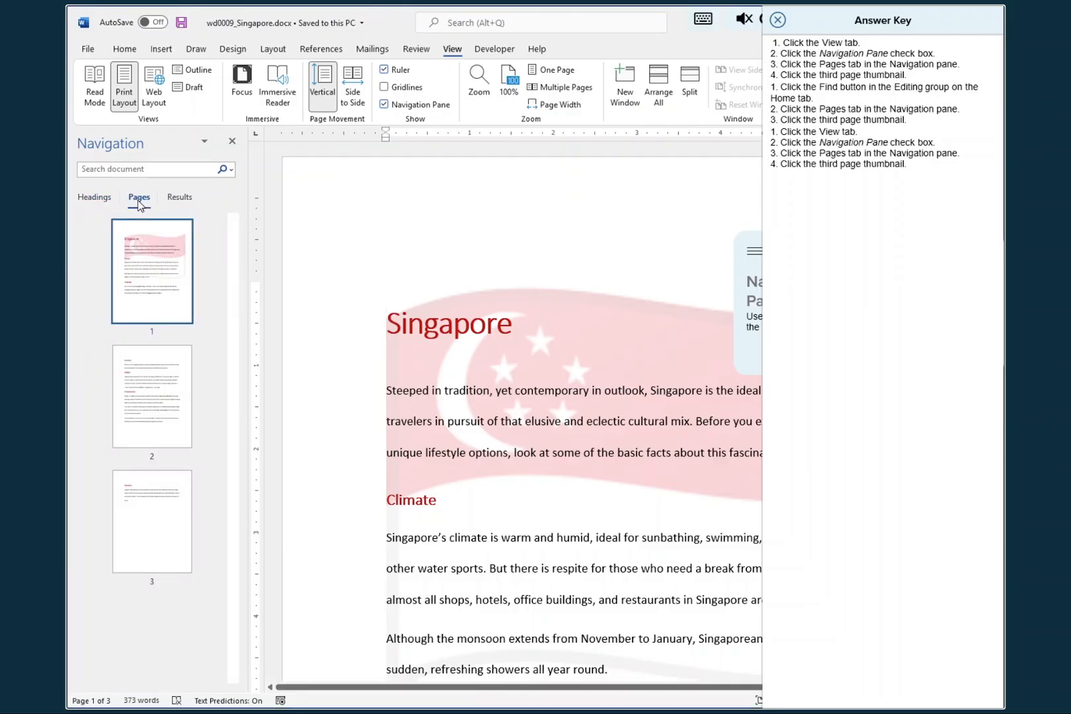
{"action": "left_click", "coordinate": [155, 532]}
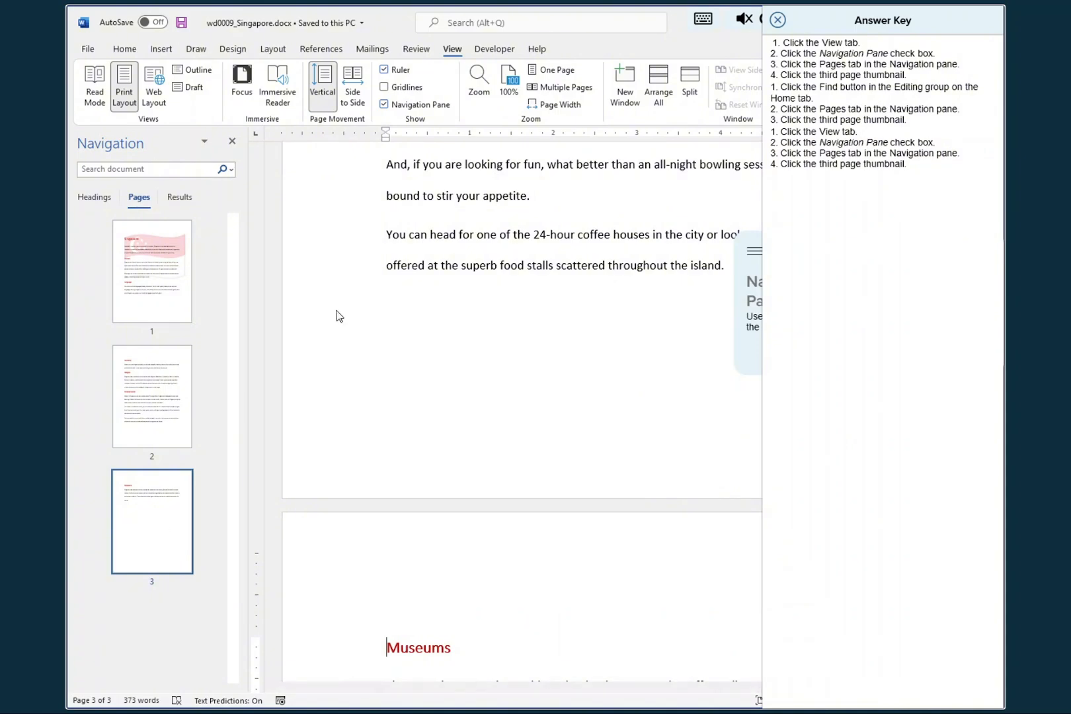
{"action": "left_click", "coordinate": [777, 20]}
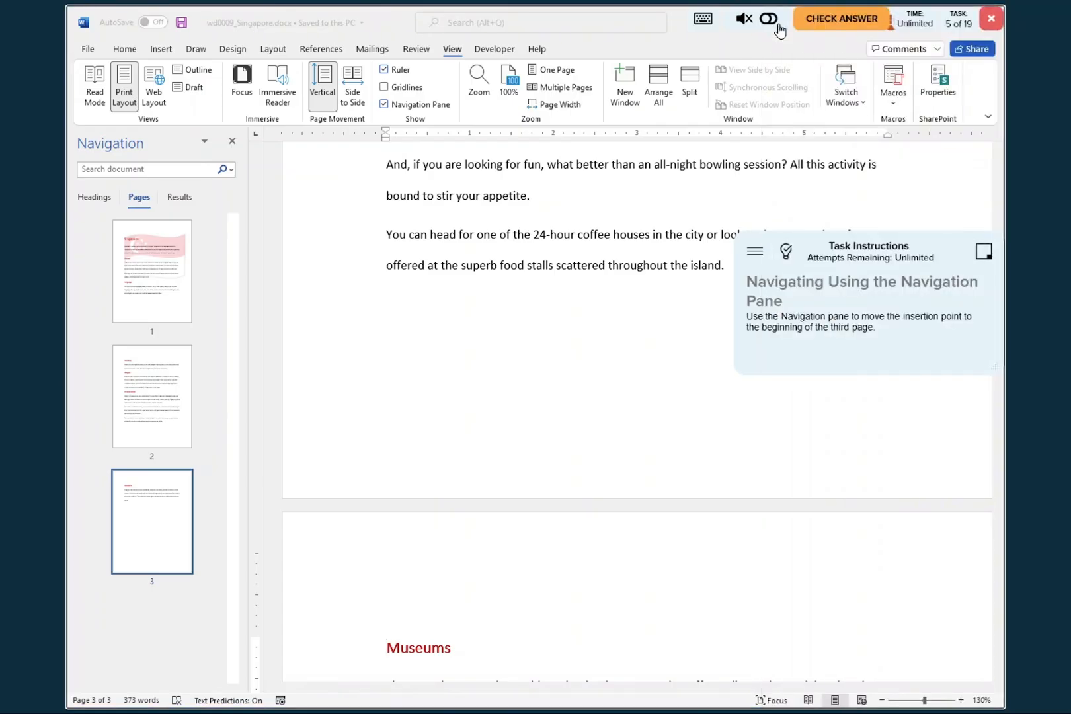
{"action": "left_click", "coordinate": [837, 21]}
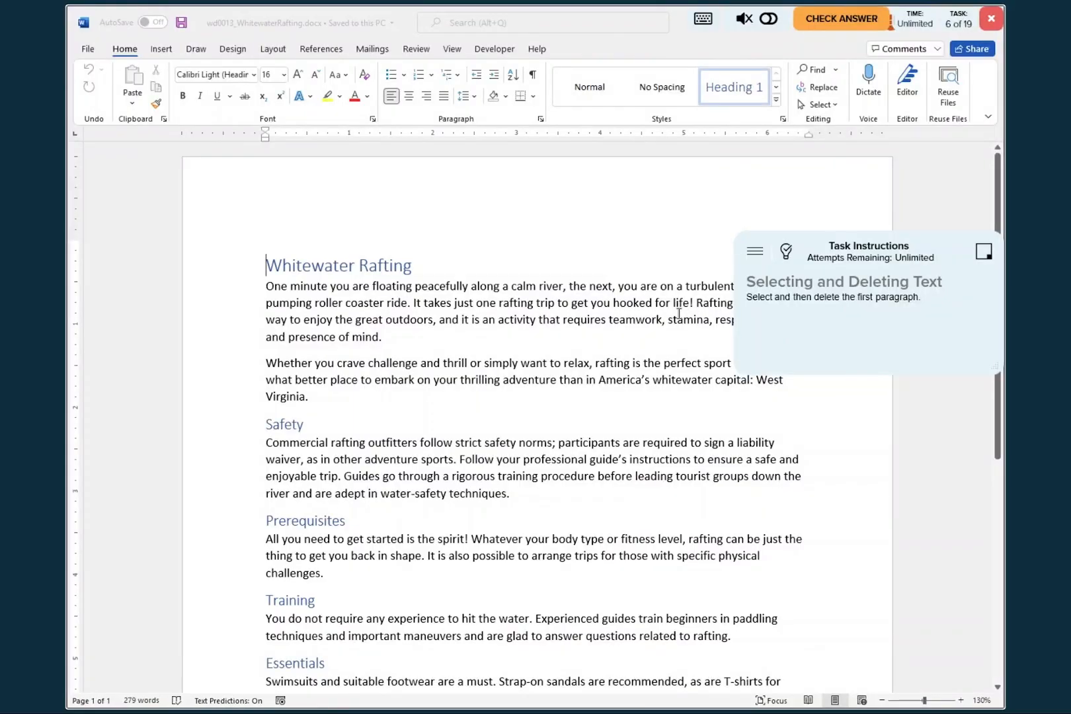
- Consult the answer key, delete the first paragraph, which begins "One minute you are", and submit the task for checking
{"action": "left_click", "coordinate": [785, 252]}
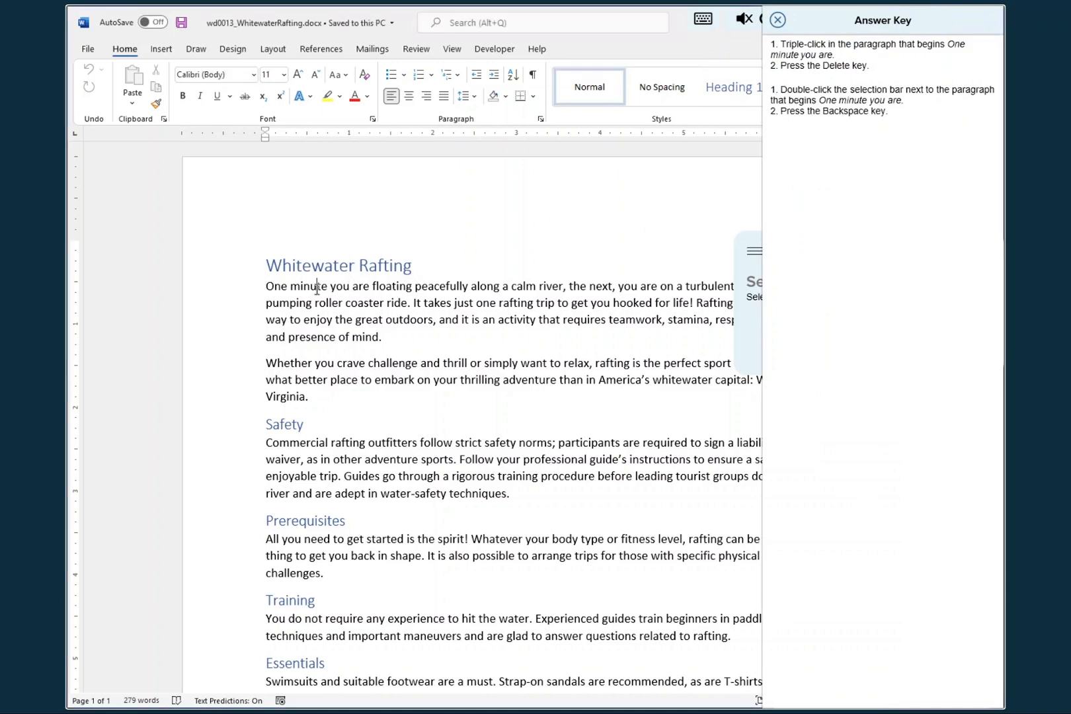
{"action": "triple_click", "coordinate": [317, 289]}
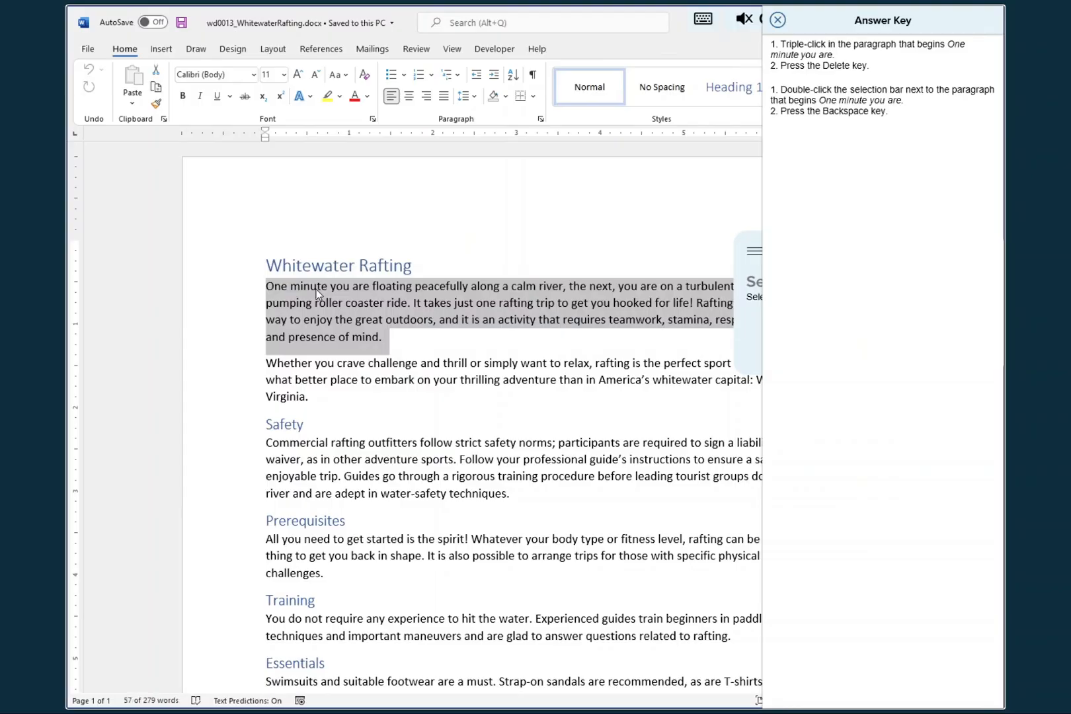
{"action": "key", "text": "Delete"}
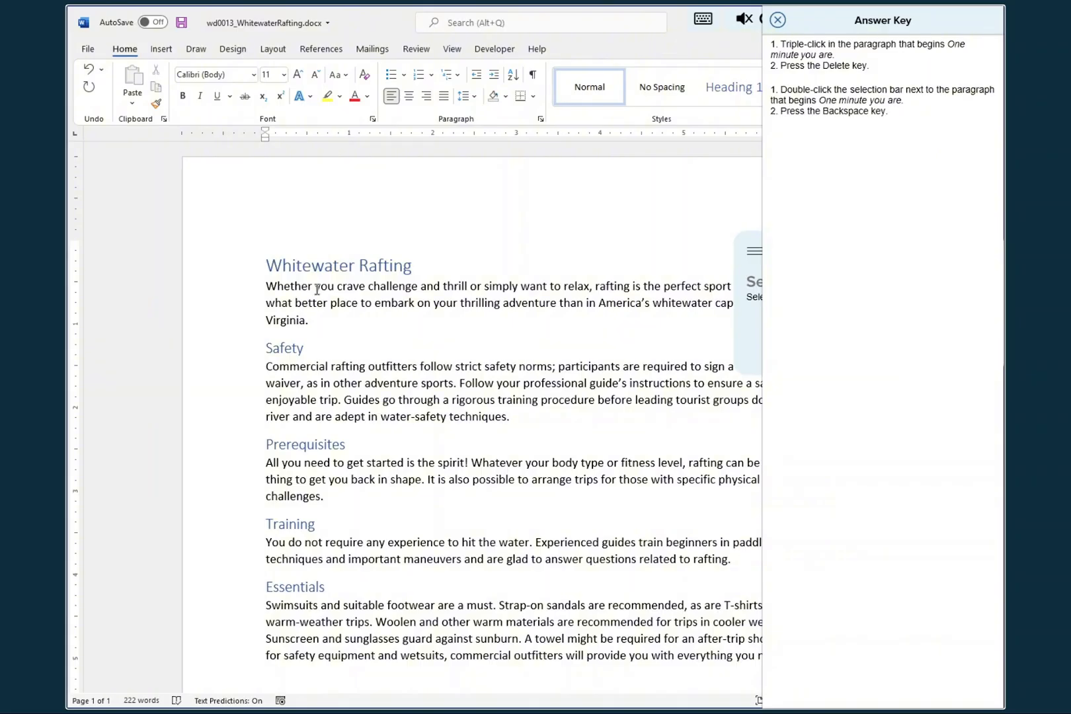
{"action": "left_click", "coordinate": [777, 20]}
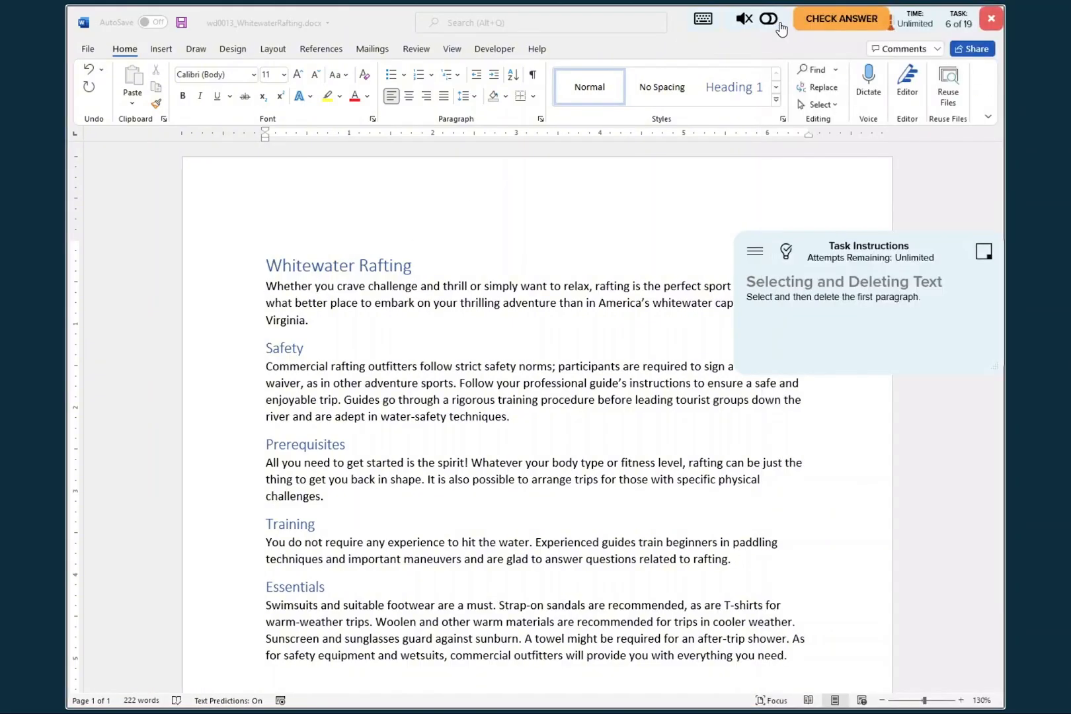
{"action": "left_click", "coordinate": [835, 24]}
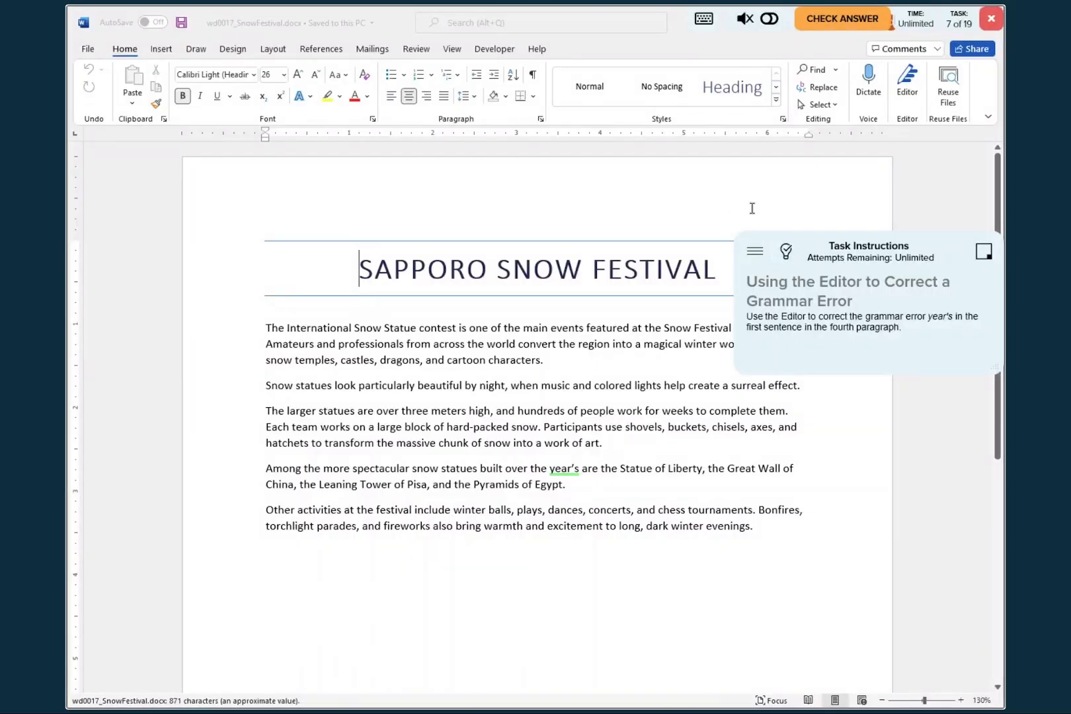
- Run the Editor on the Snow Festival document and bring up the "year's" grammar issue, keeping the answer key and instructions clear of its suggestions
{"action": "left_click", "coordinate": [786, 252]}
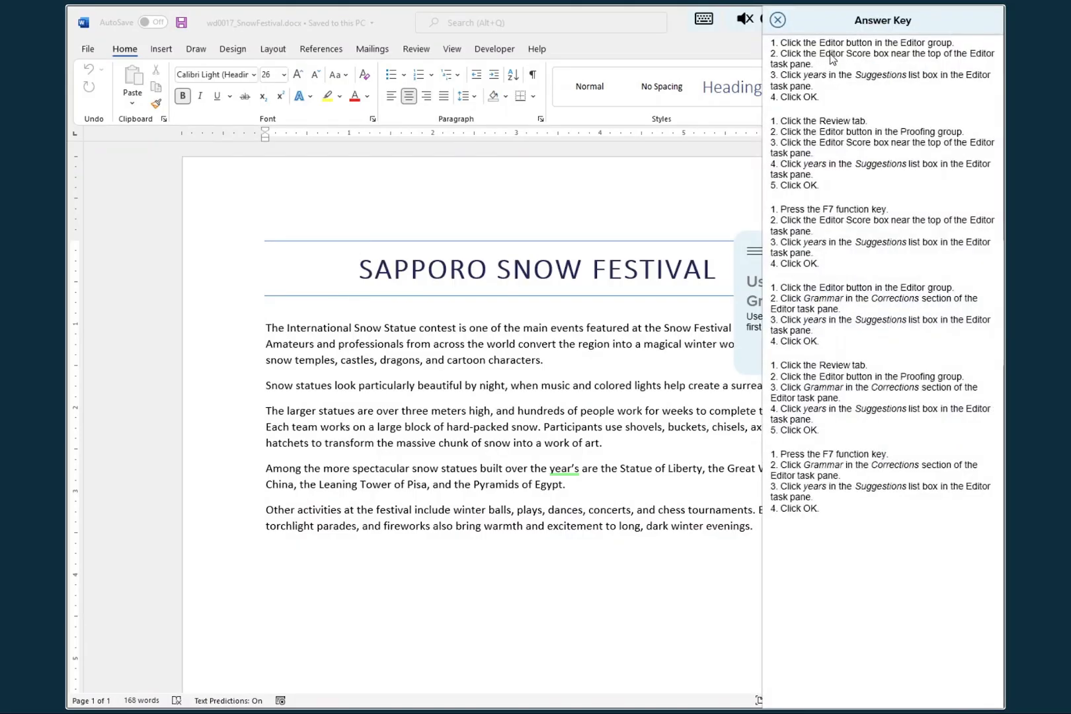
{"action": "left_click_drag", "start_coordinate": [846, 29], "coordinate": [707, 43]}
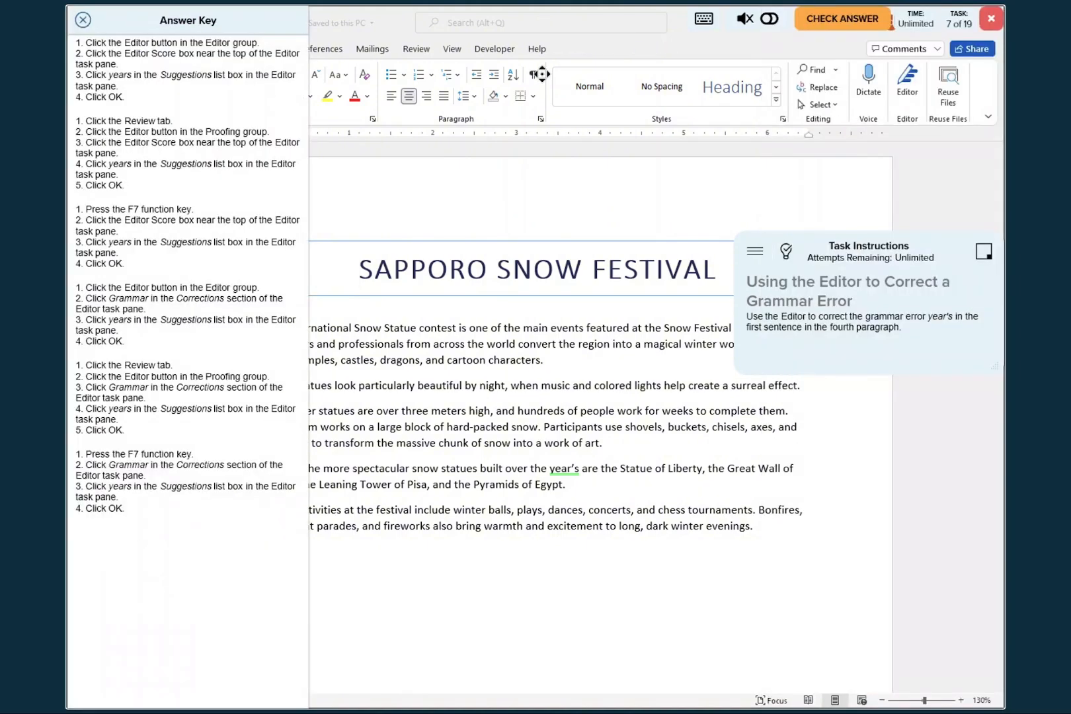
{"action": "left_click", "coordinate": [907, 83]}
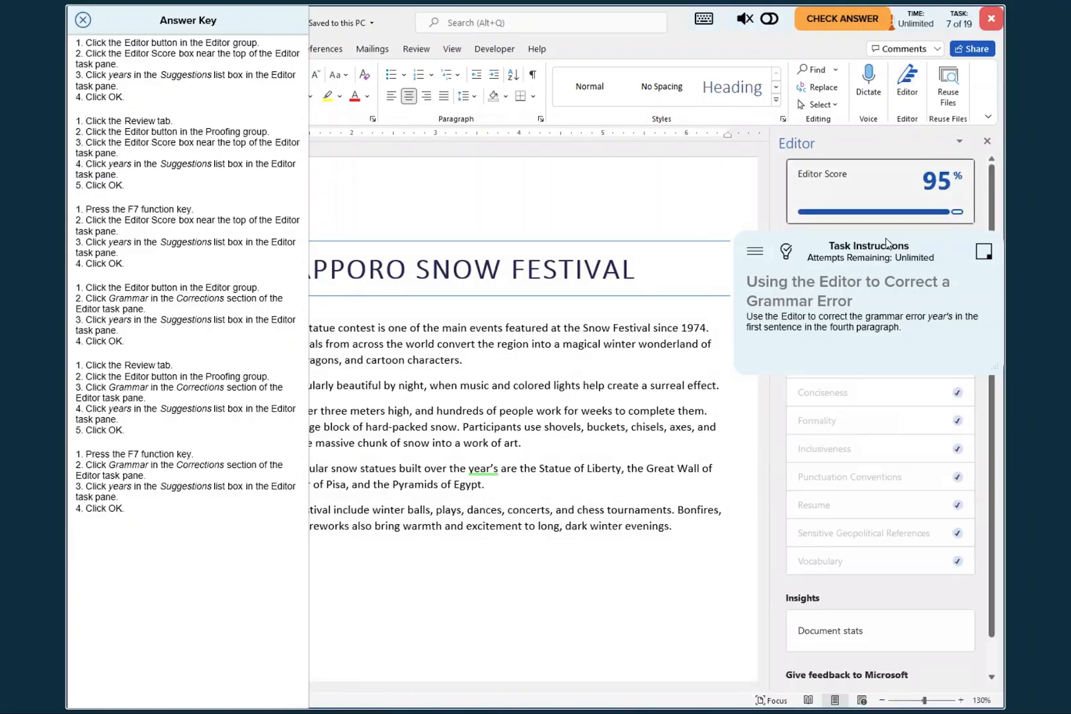
{"action": "left_click_drag", "start_coordinate": [866, 248], "coordinate": [861, 456]}
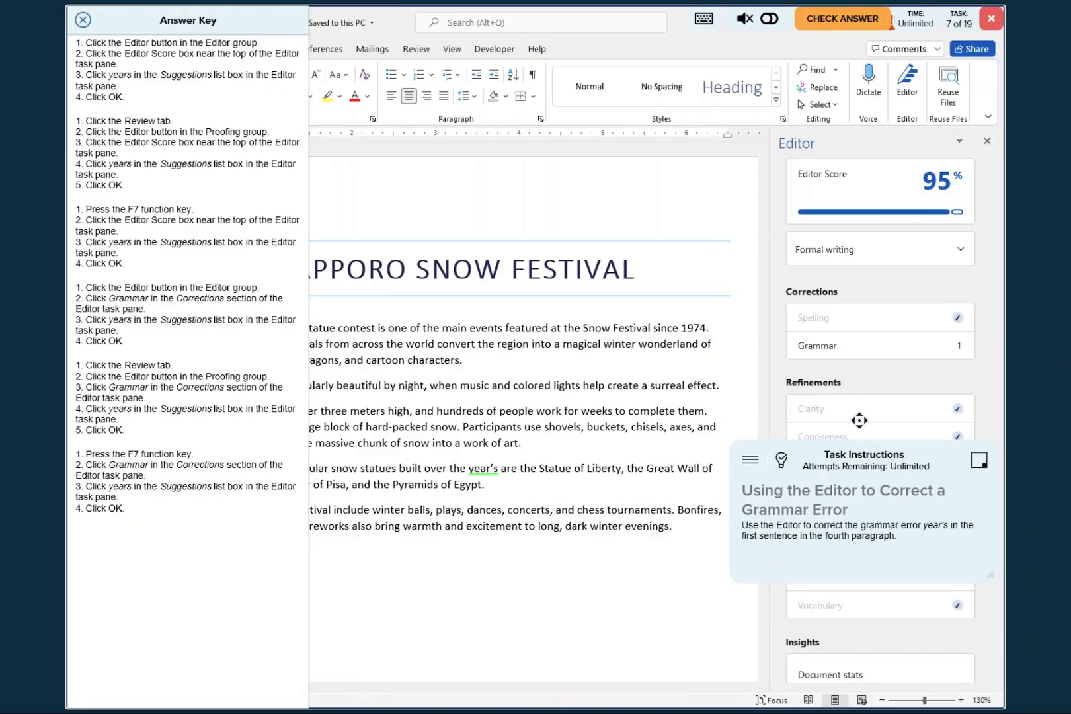
{"action": "left_click", "coordinate": [840, 181]}
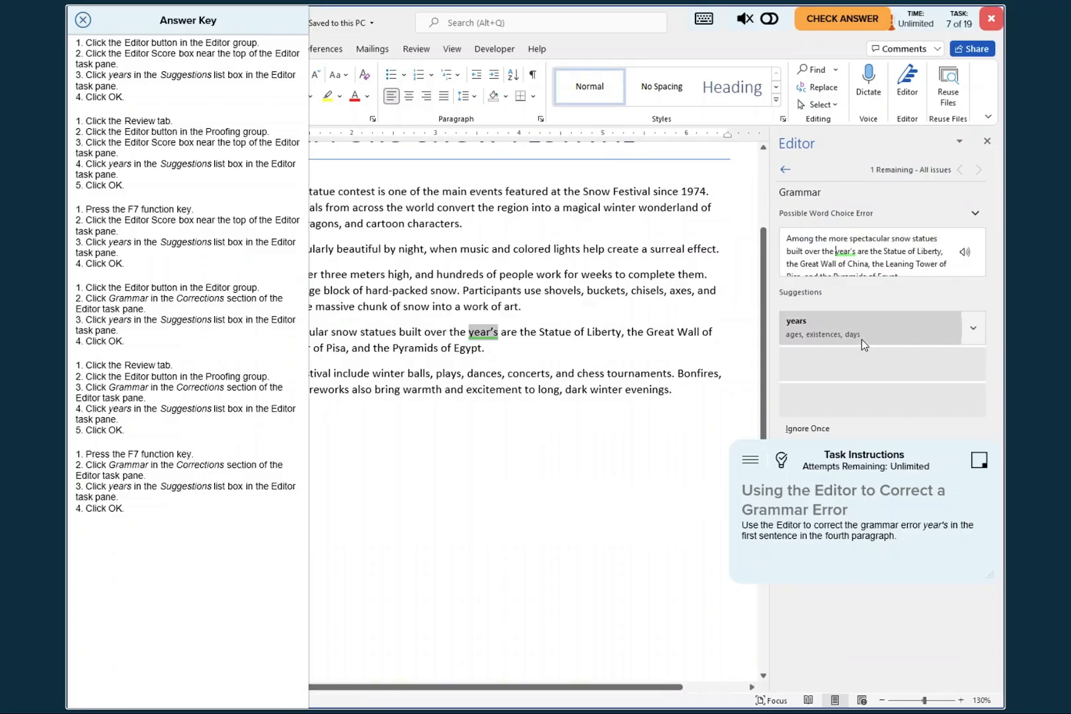
{"action": "left_click_drag", "start_coordinate": [865, 454], "coordinate": [205, 617]}
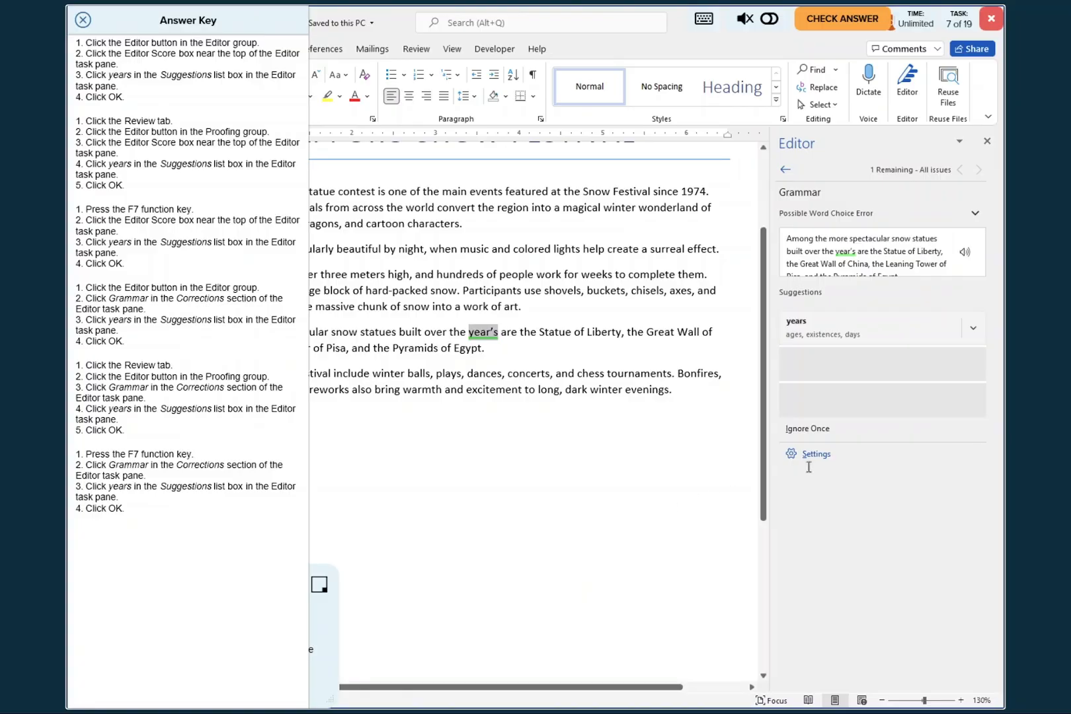
- Correct "year's" to the suggested "years", finish the Editor review, close the answer key and submit the task for checking
{"action": "left_click", "coordinate": [810, 330]}
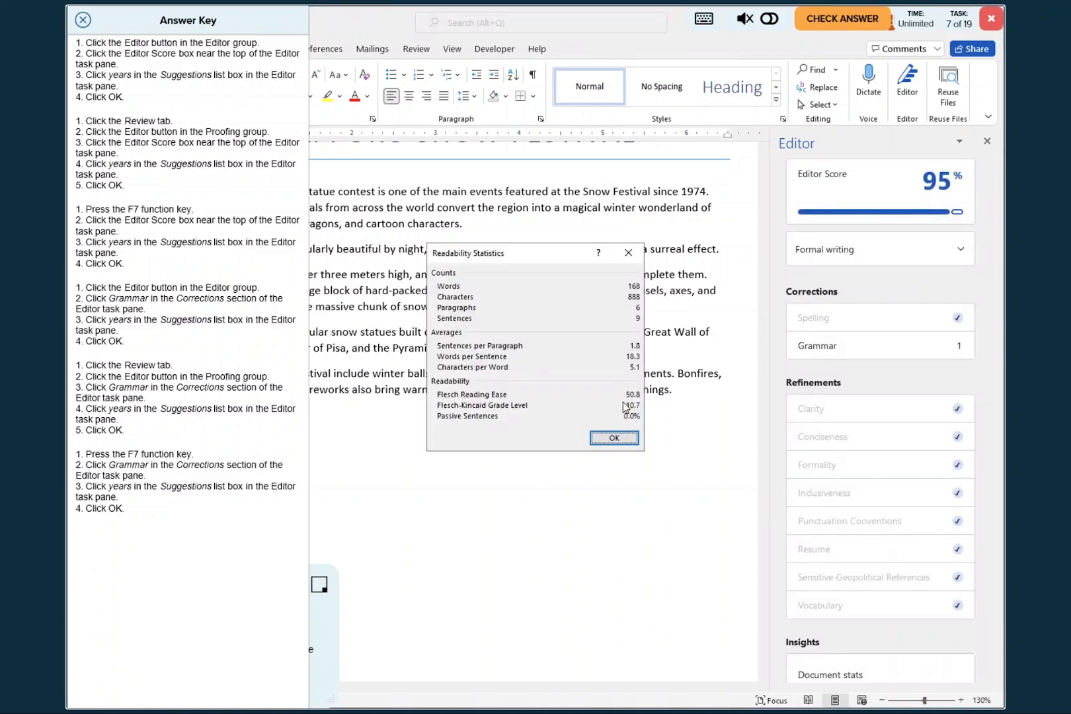
{"action": "left_click", "coordinate": [608, 439]}
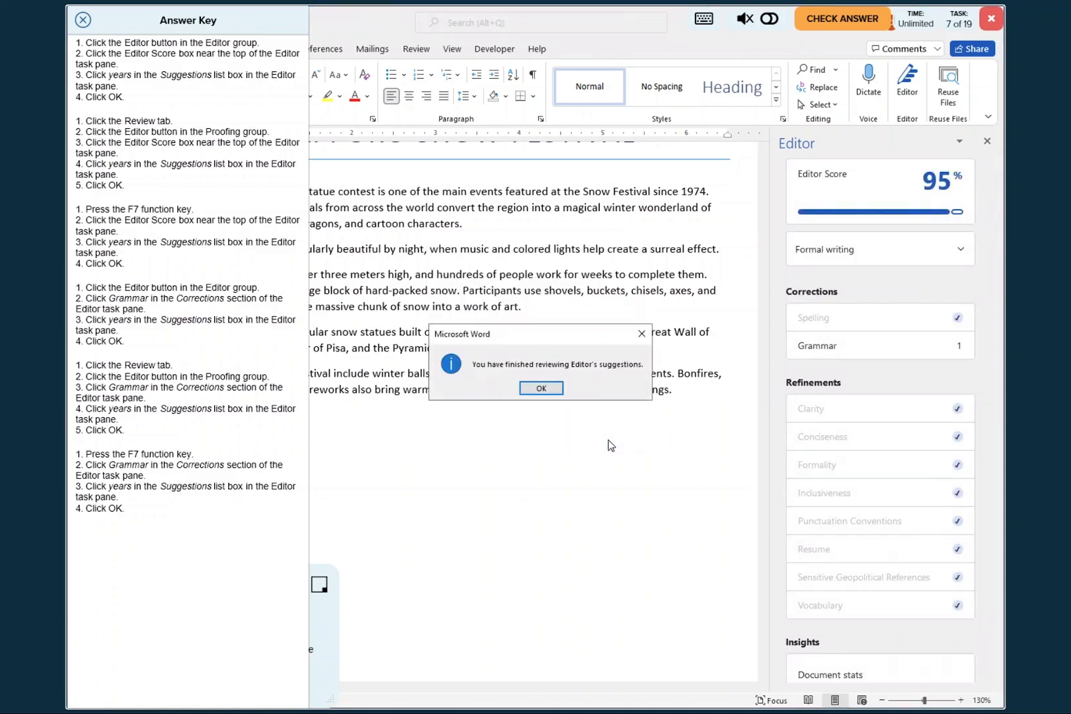
{"action": "left_click", "coordinate": [540, 391]}
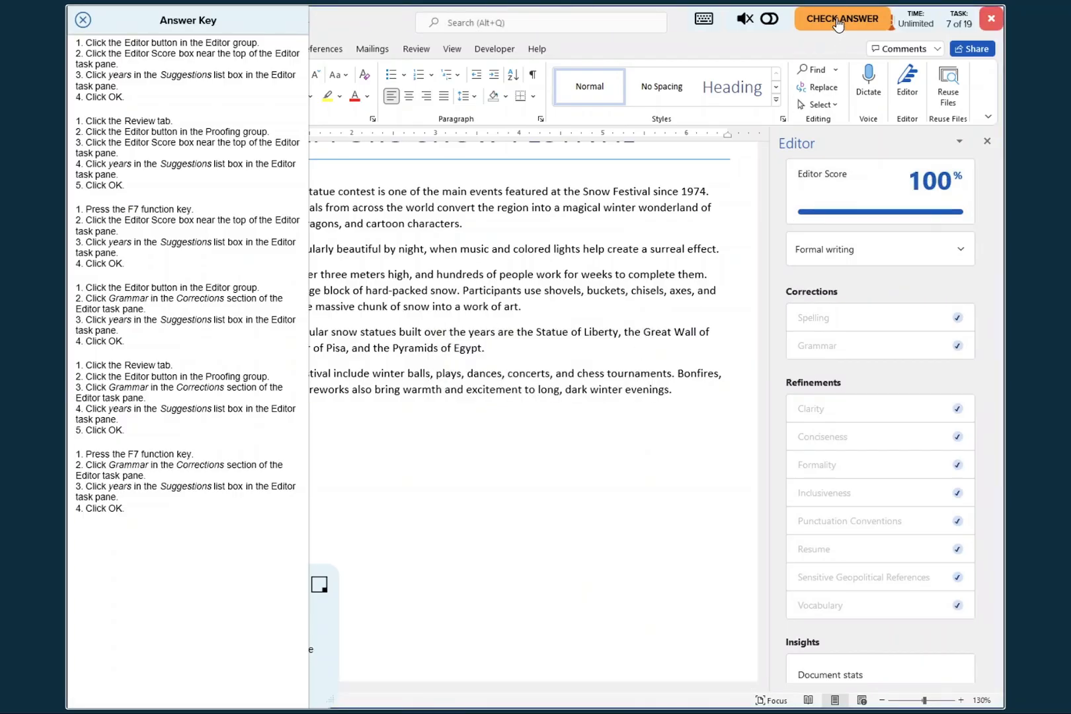
{"action": "left_click", "coordinate": [82, 20]}
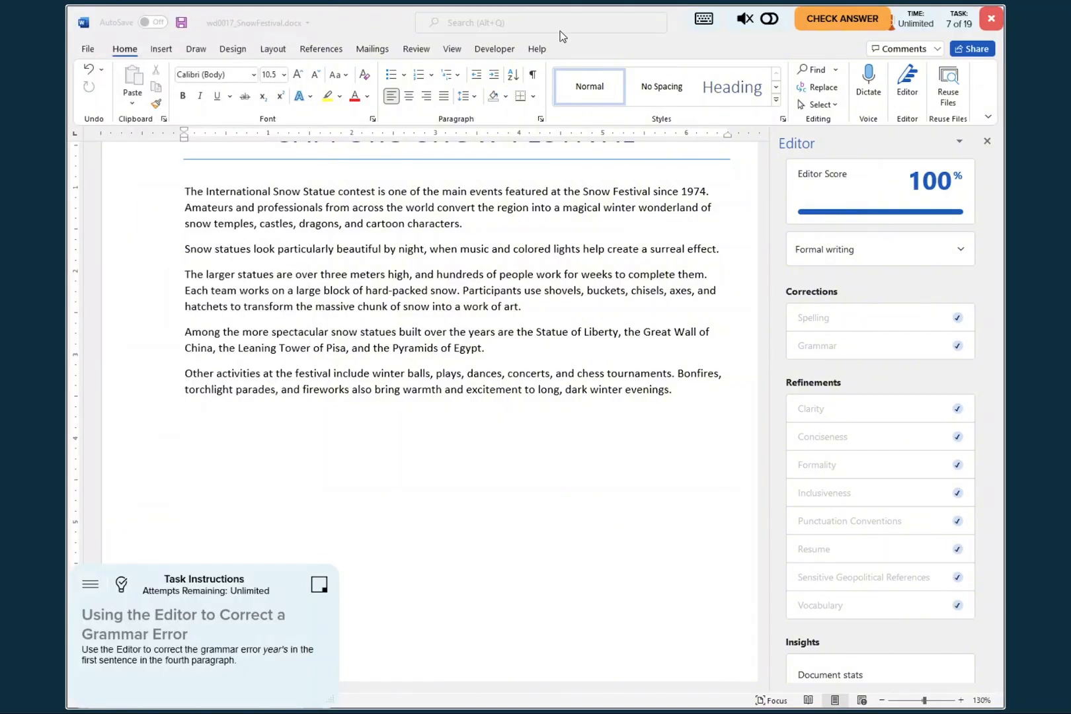
{"action": "left_click", "coordinate": [844, 27]}
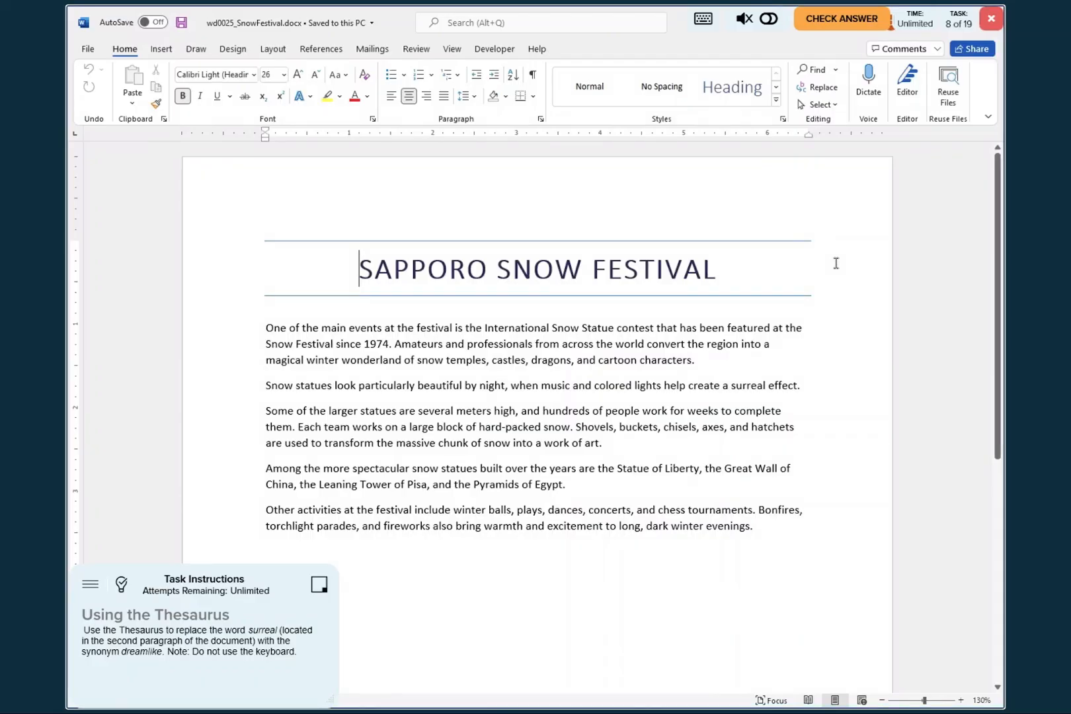
- Consult the answer key for the Thesaurus task and reposition it beside the document text
{"action": "left_click", "coordinate": [122, 586]}
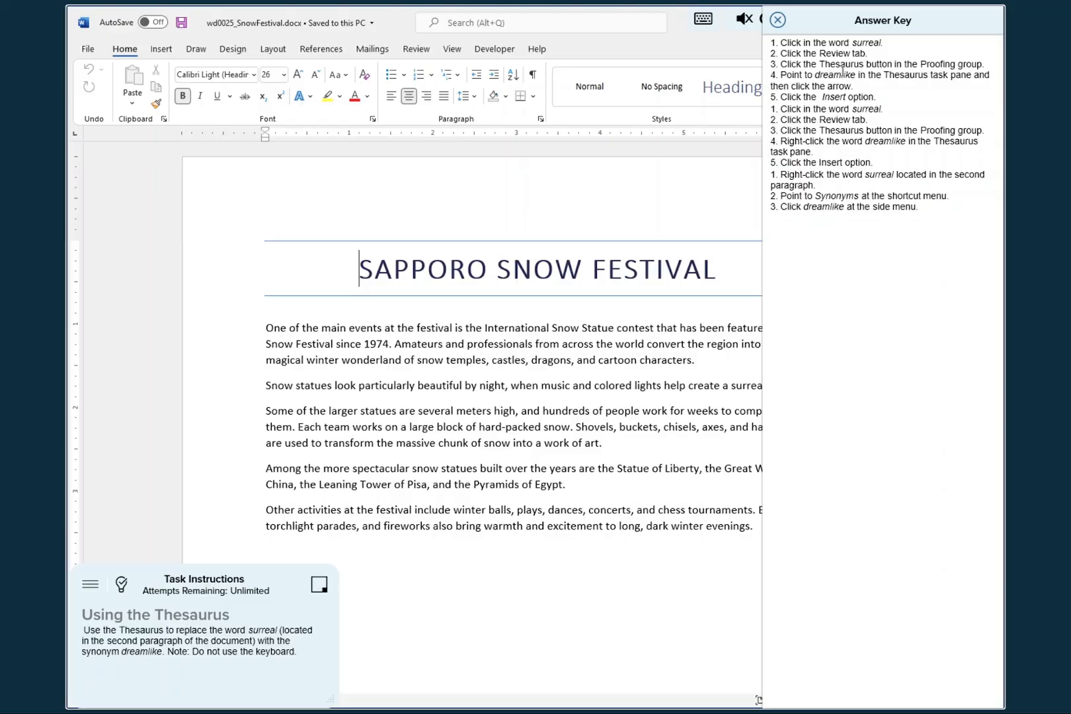
{"action": "left_click_drag", "start_coordinate": [855, 22], "coordinate": [821, 226]}
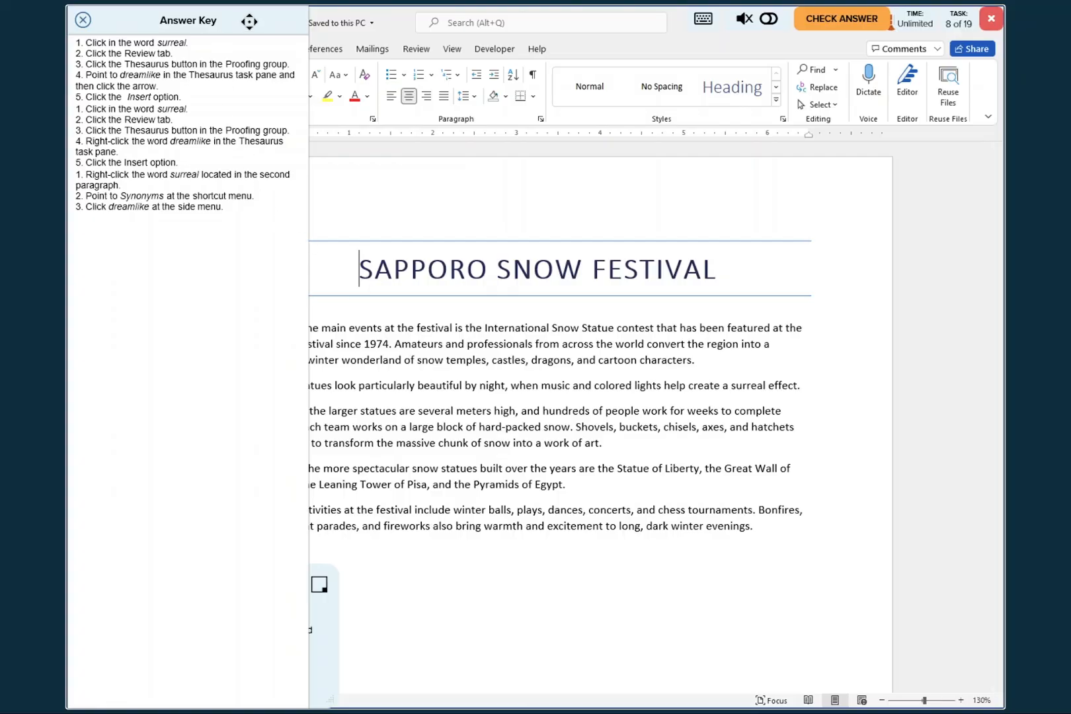
{"action": "left_click_drag", "start_coordinate": [250, 21], "coordinate": [798, 97]}
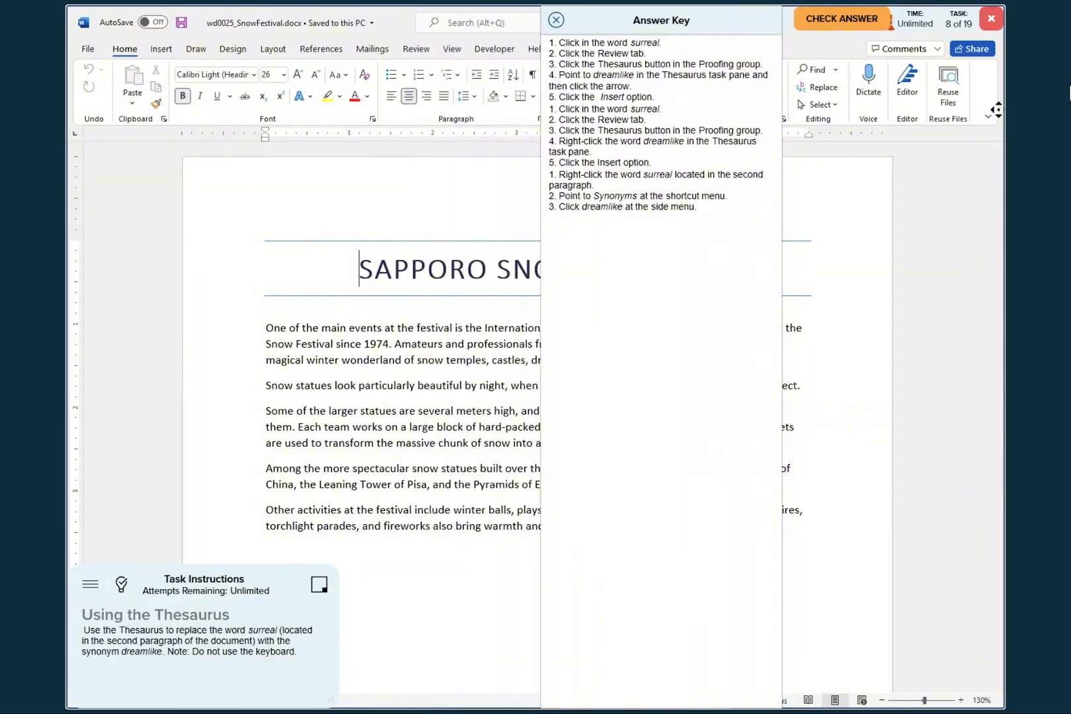
{"action": "left_click_drag", "start_coordinate": [996, 110], "coordinate": [865, 336]}
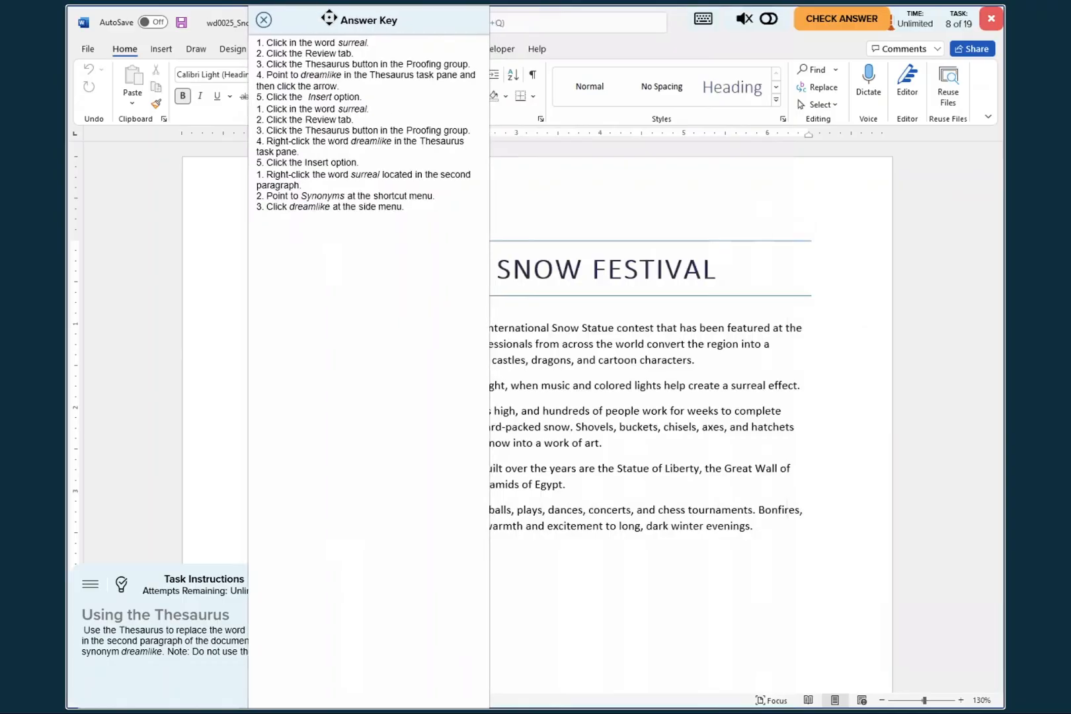
{"action": "left_click_drag", "start_coordinate": [329, 18], "coordinate": [418, 29]}
{"action": "left_click_drag", "start_coordinate": [784, 22], "coordinate": [914, 20]}
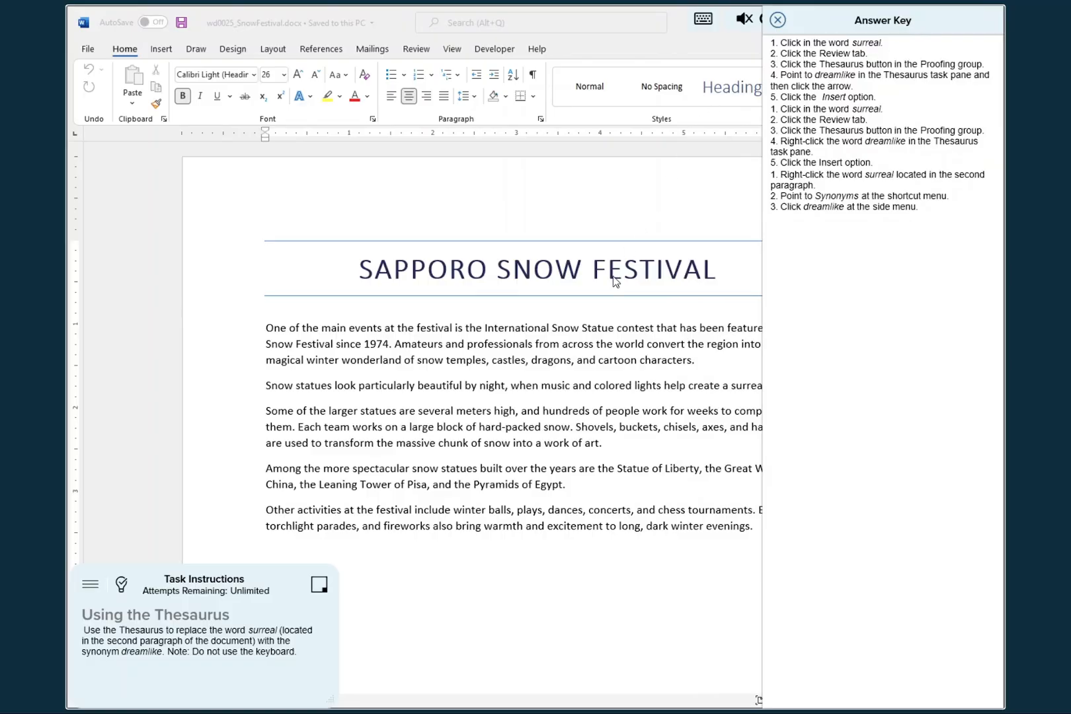
- Find and select the word "surreal" in the second paragraph, close the Navigation pane and move the answer key off the word
{"action": "left_click", "coordinate": [607, 342]}
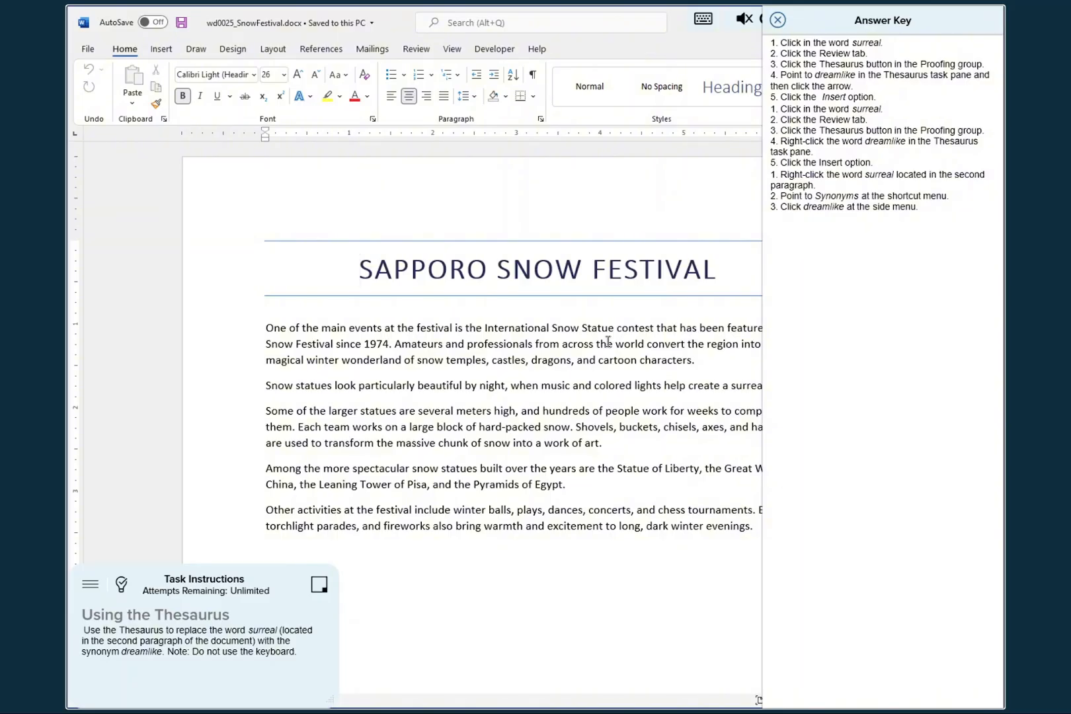
{"action": "key", "text": "ctrl+f"}
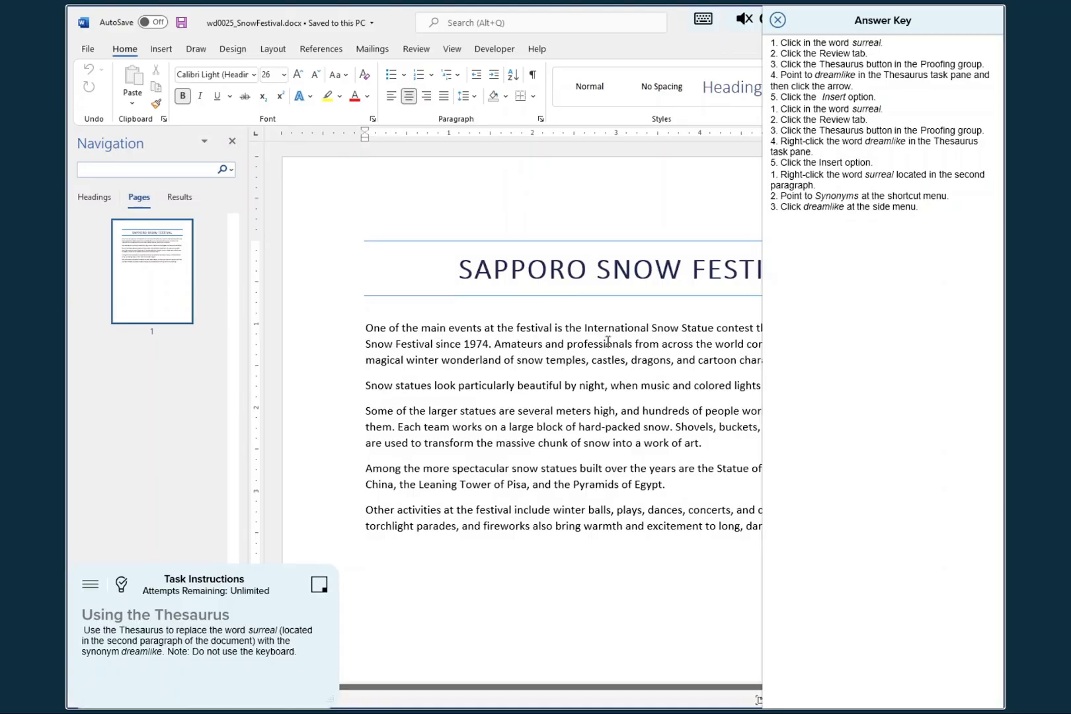
{"action": "type", "text": "surreal"}
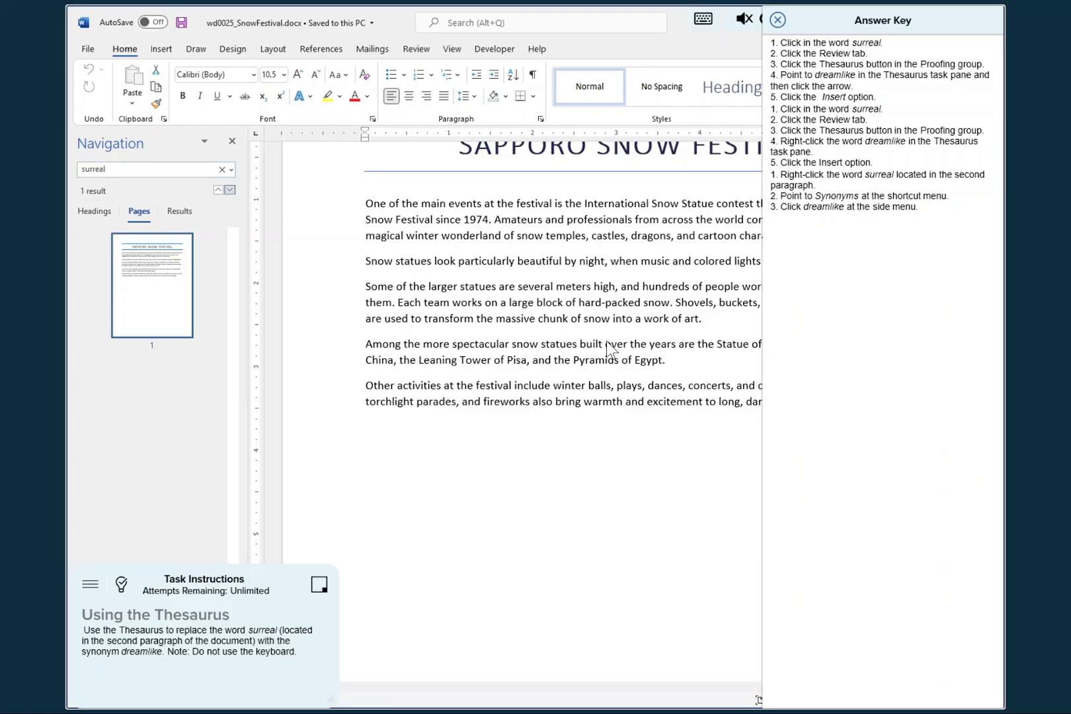
{"action": "left_click", "coordinate": [232, 143]}
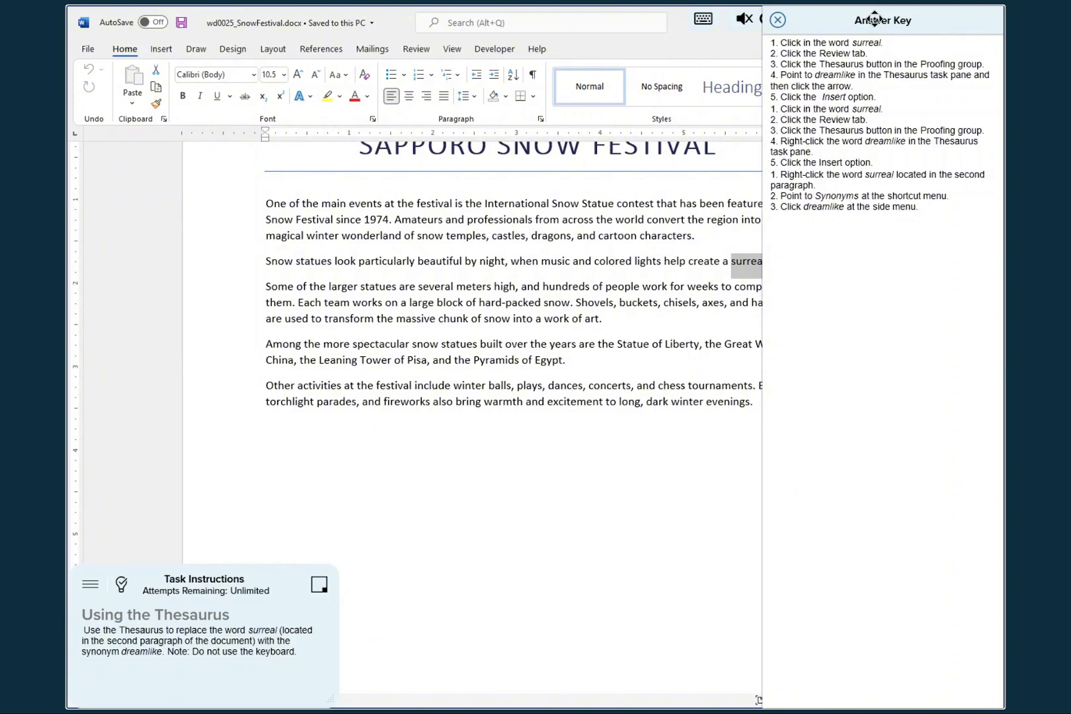
{"action": "left_click_drag", "start_coordinate": [874, 8], "coordinate": [284, 28]}
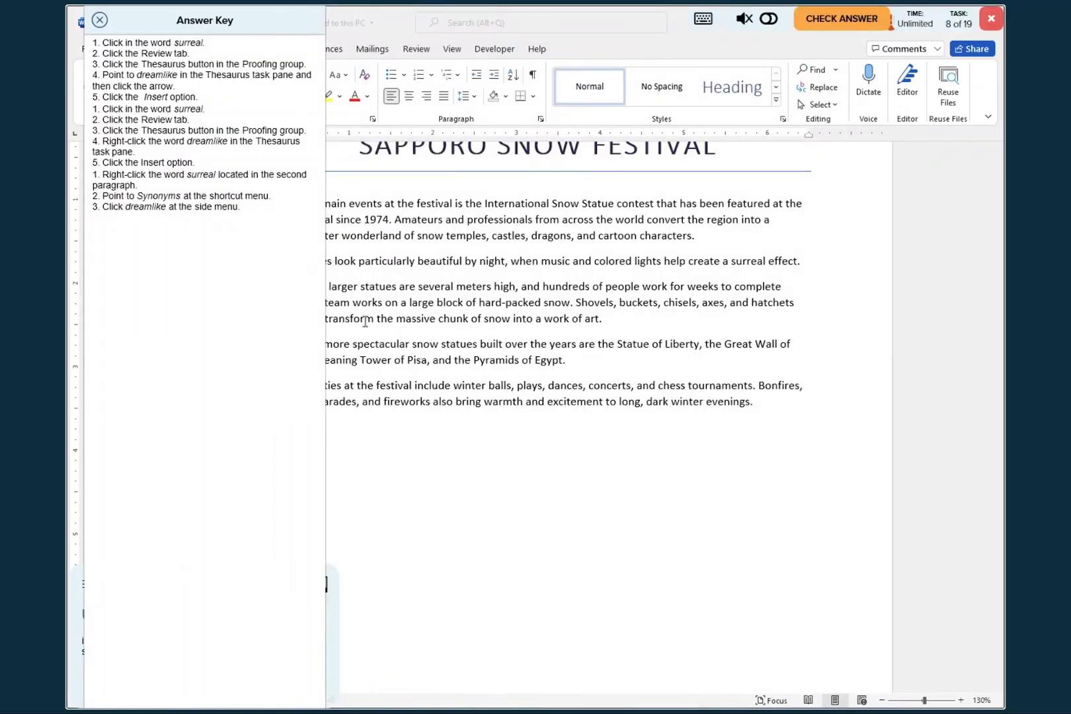
{"action": "left_click", "coordinate": [578, 483]}
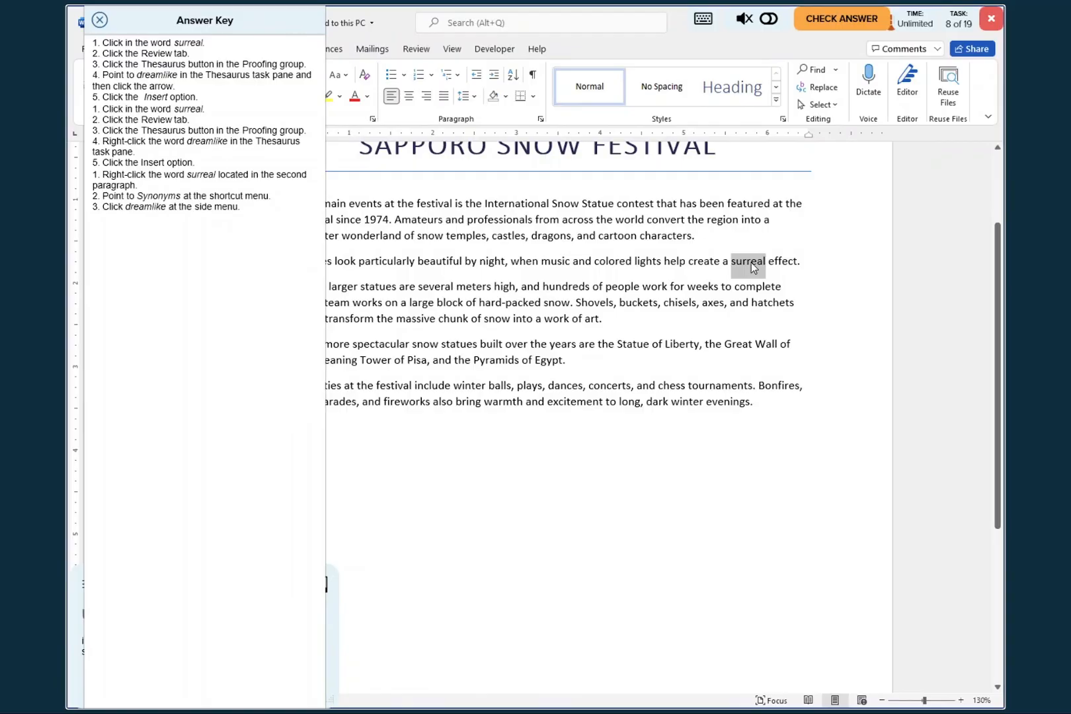
- Look up the selected word "surreal" in the Thesaurus and reposition the answer key so the Proofing commands and synonym list are accessible
{"action": "left_click", "coordinate": [415, 49]}
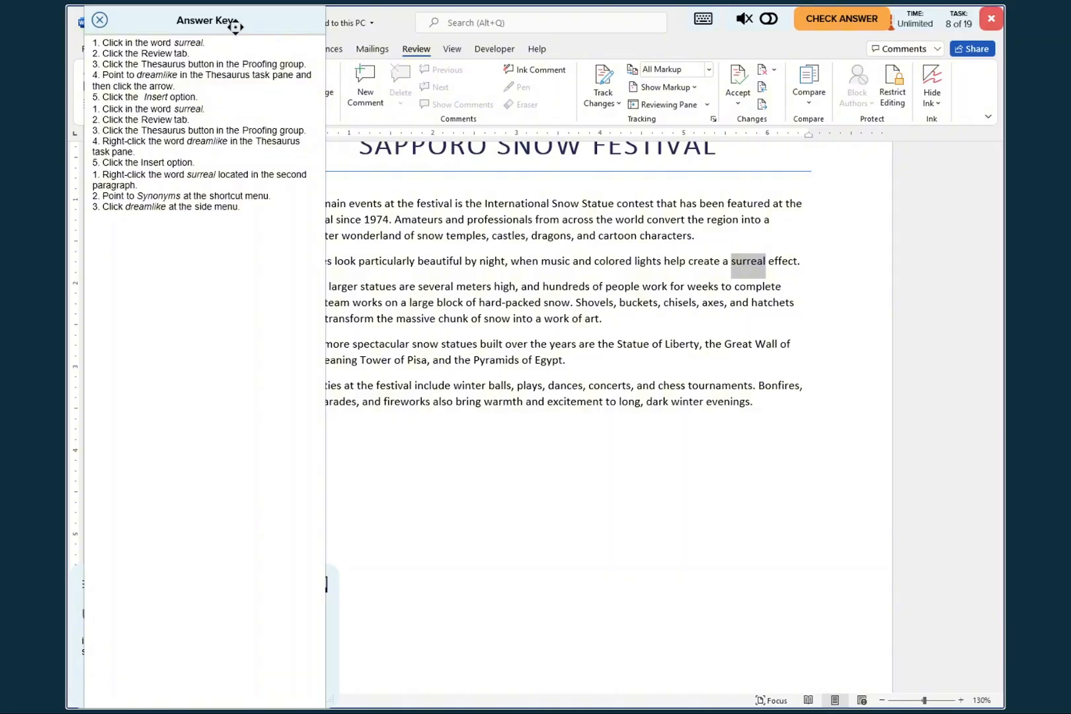
{"action": "left_click_drag", "start_coordinate": [234, 17], "coordinate": [1016, 60]}
{"action": "left_click_drag", "start_coordinate": [745, 31], "coordinate": [981, 242]}
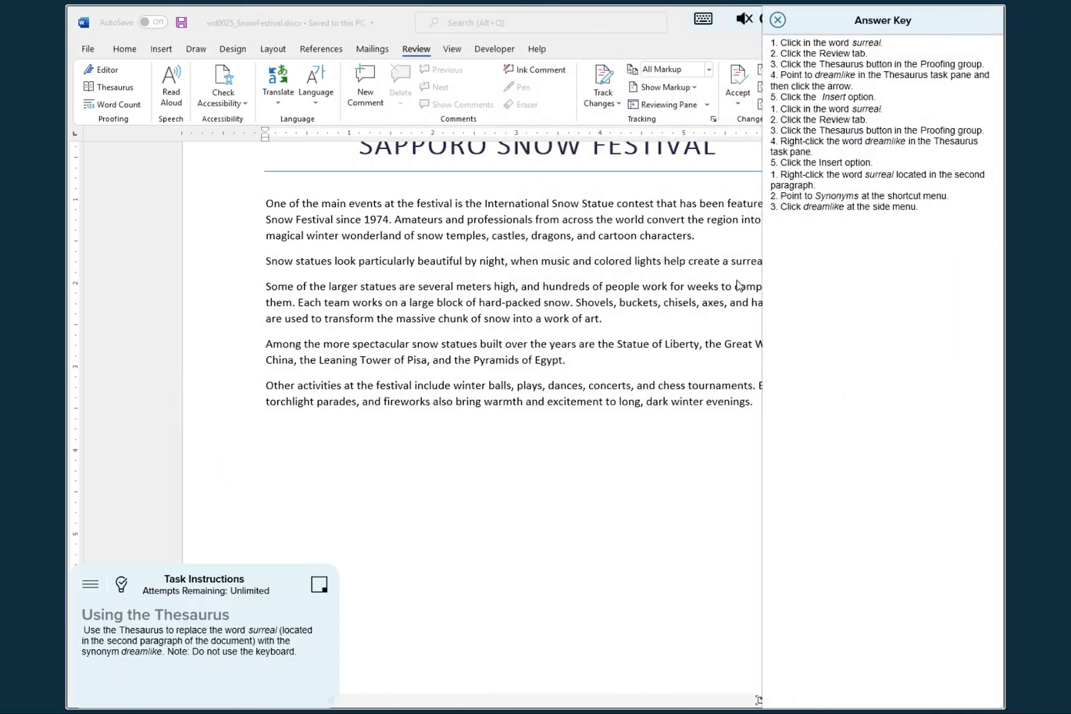
{"action": "left_click", "coordinate": [654, 477]}
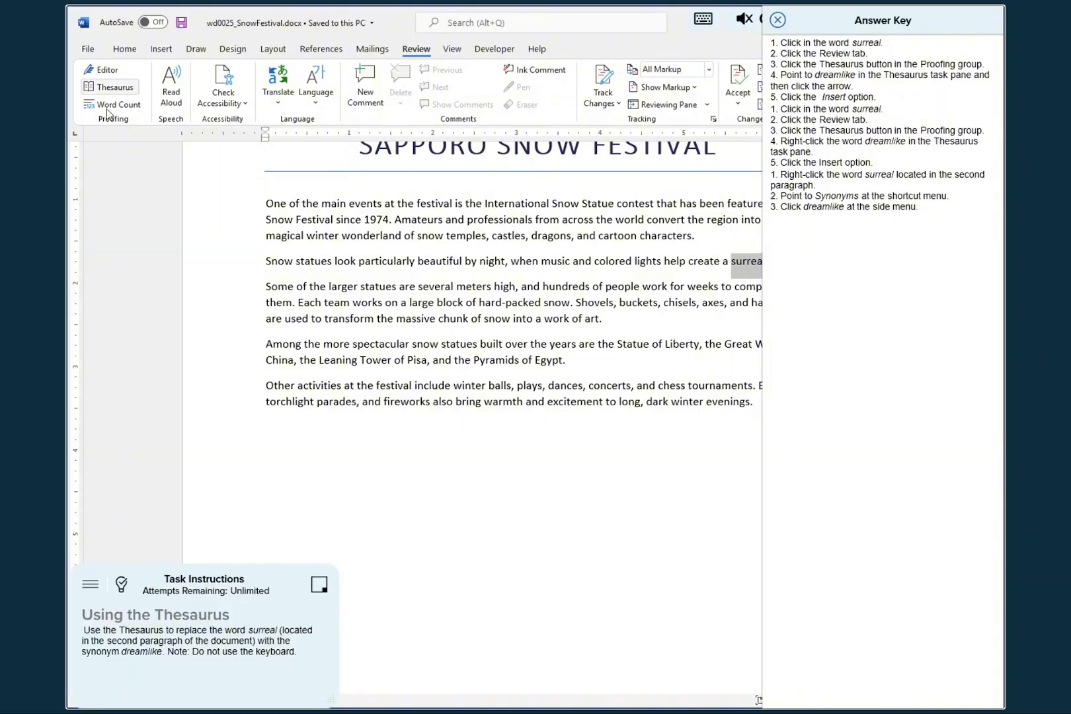
{"action": "left_click", "coordinate": [109, 88]}
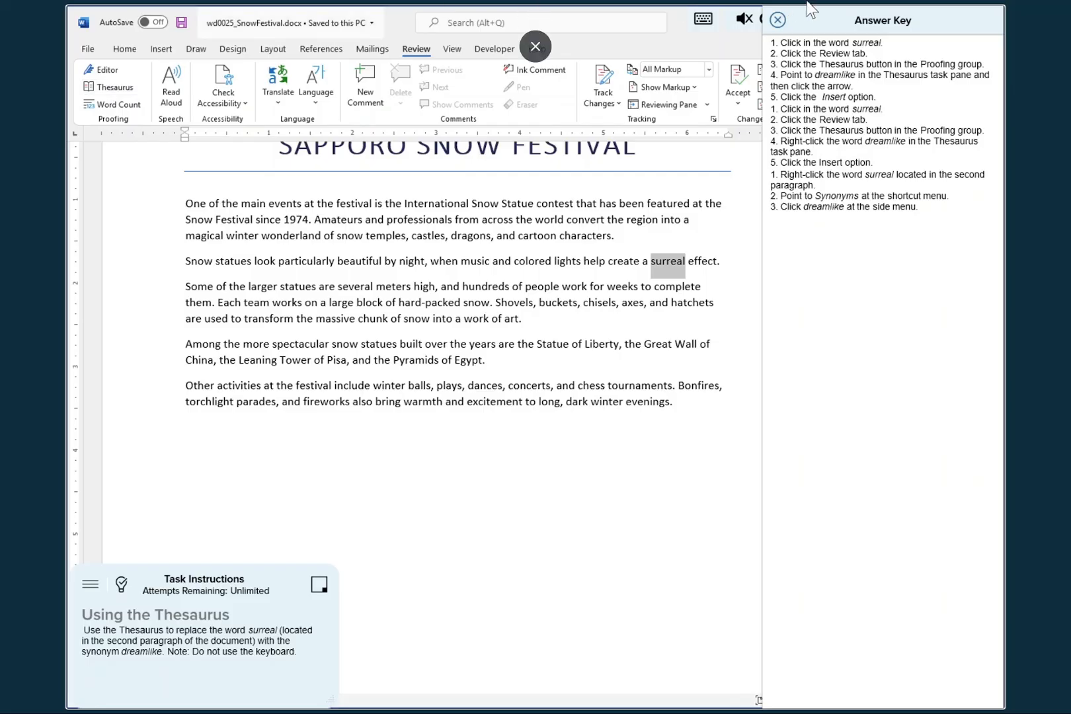
{"action": "left_click_drag", "start_coordinate": [840, 24], "coordinate": [307, 58]}
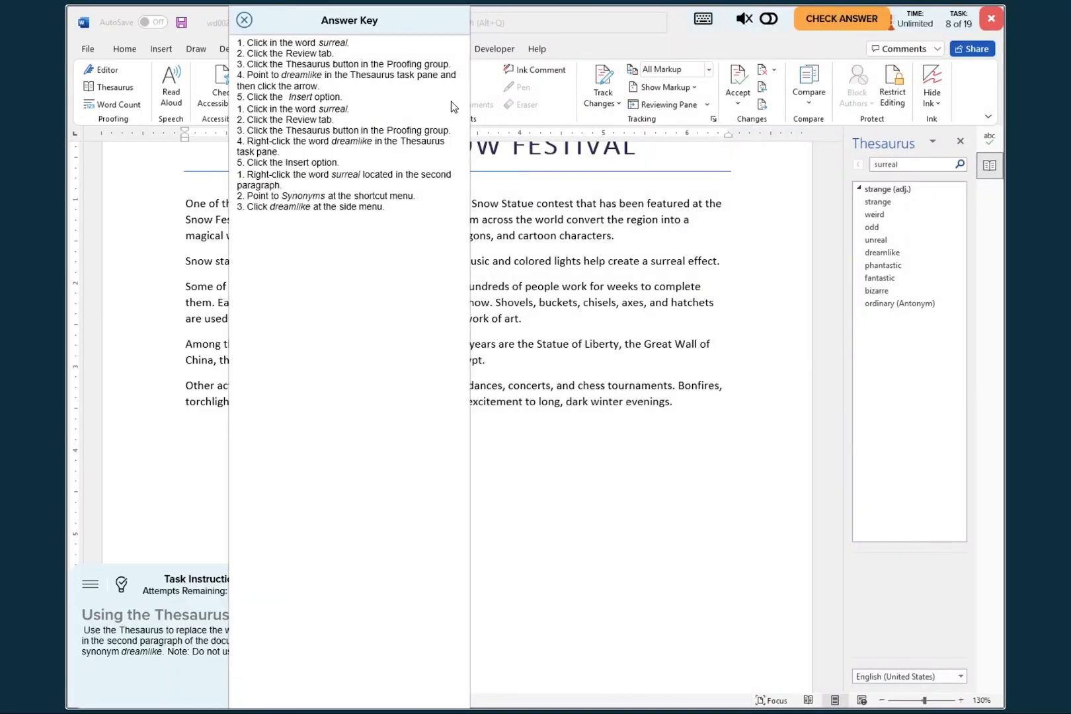
- Replace "surreal" with the Thesaurus synonym "dreamlike", close the answer key and submit the task for checking
{"action": "left_click", "coordinate": [882, 253]}
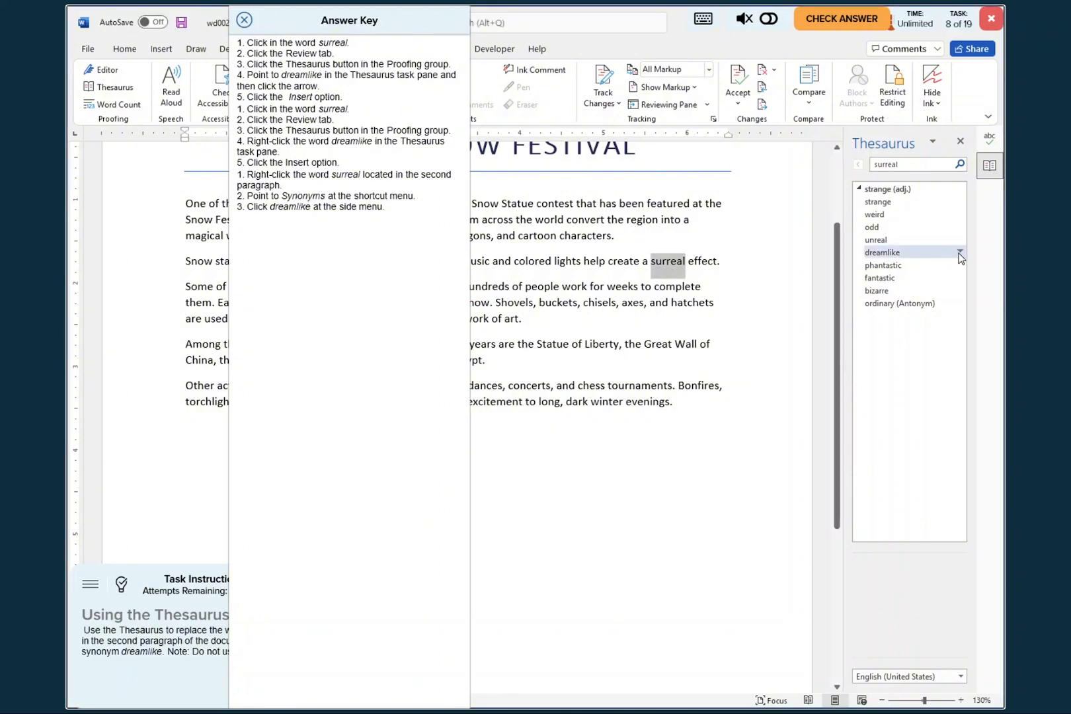
{"action": "left_click", "coordinate": [958, 252]}
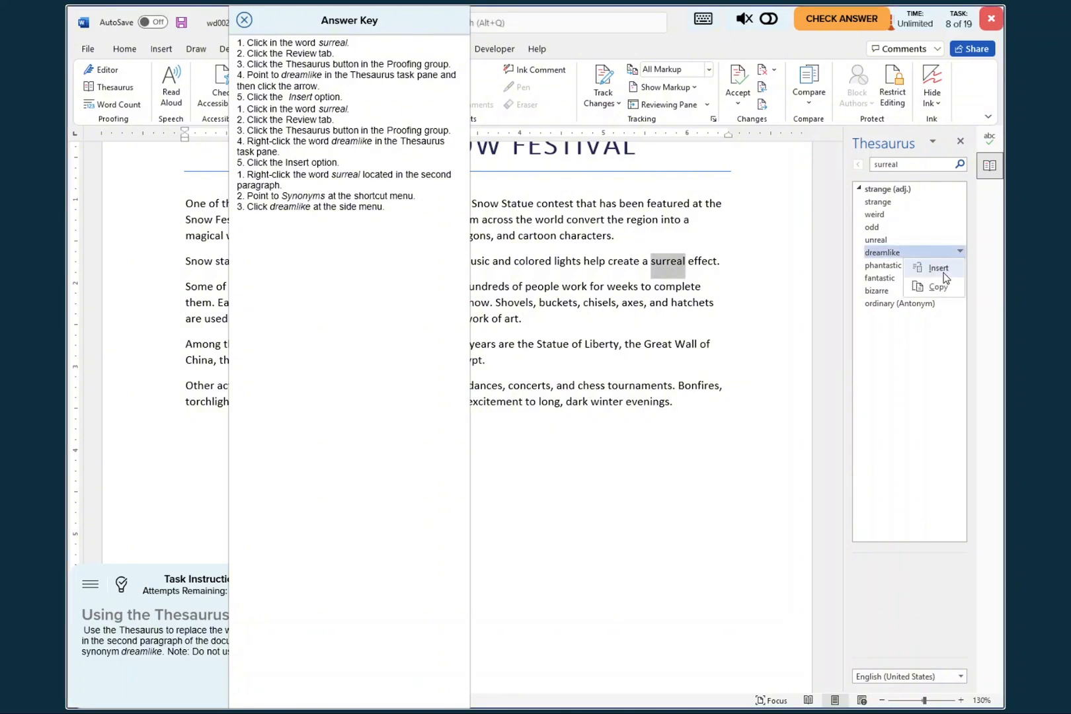
{"action": "left_click", "coordinate": [944, 273]}
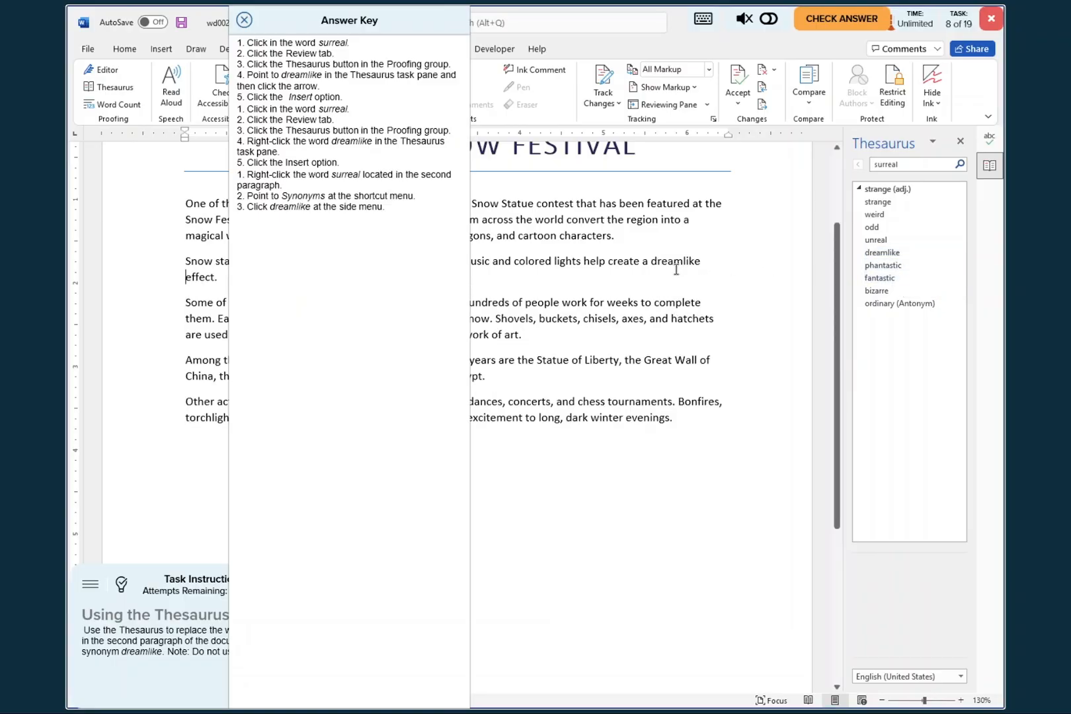
{"action": "left_click", "coordinate": [244, 22]}
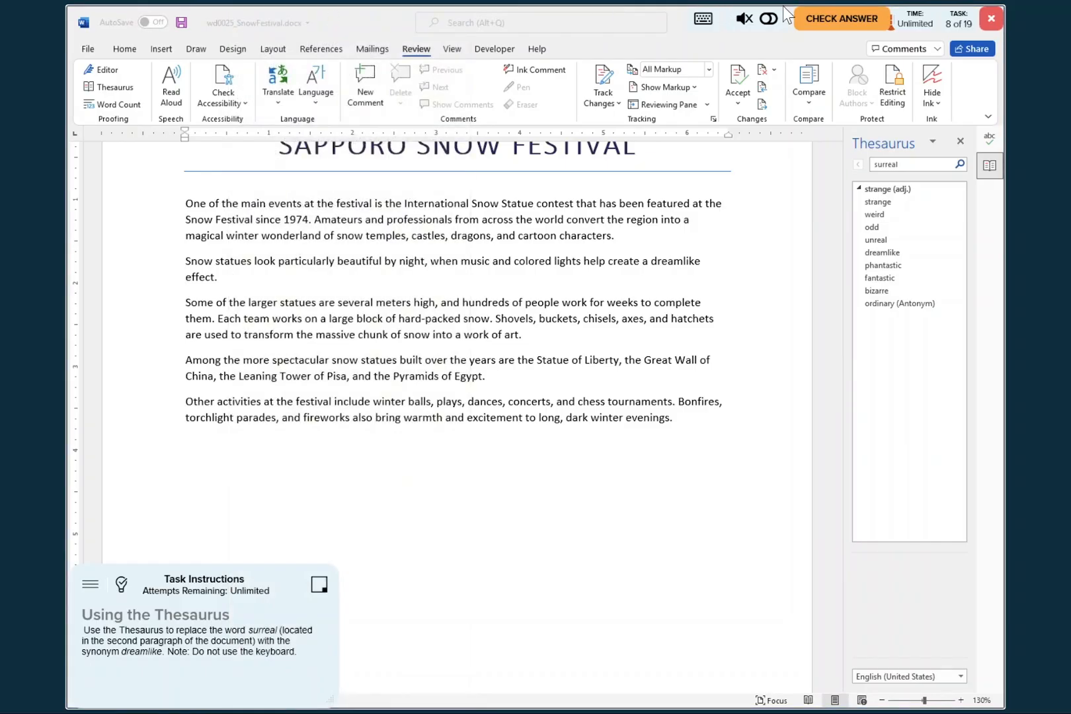
{"action": "left_click", "coordinate": [833, 19]}
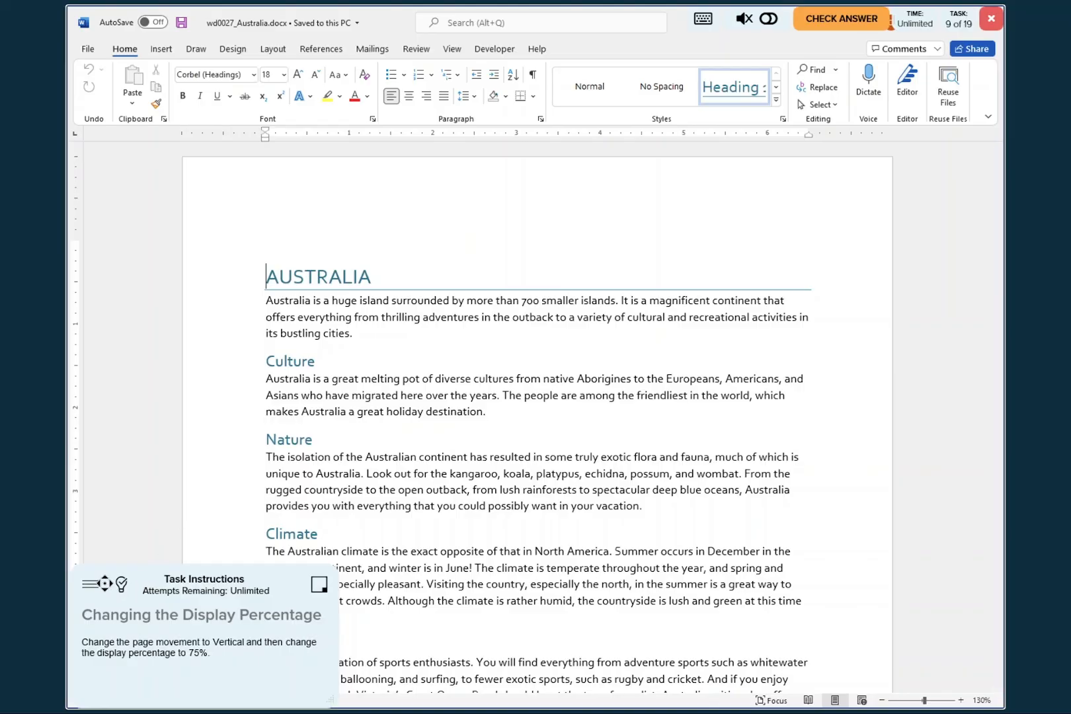
- Consult the answer key for the display percentage task and set the Australia document's page movement to Vertical
{"action": "left_click", "coordinate": [122, 586]}
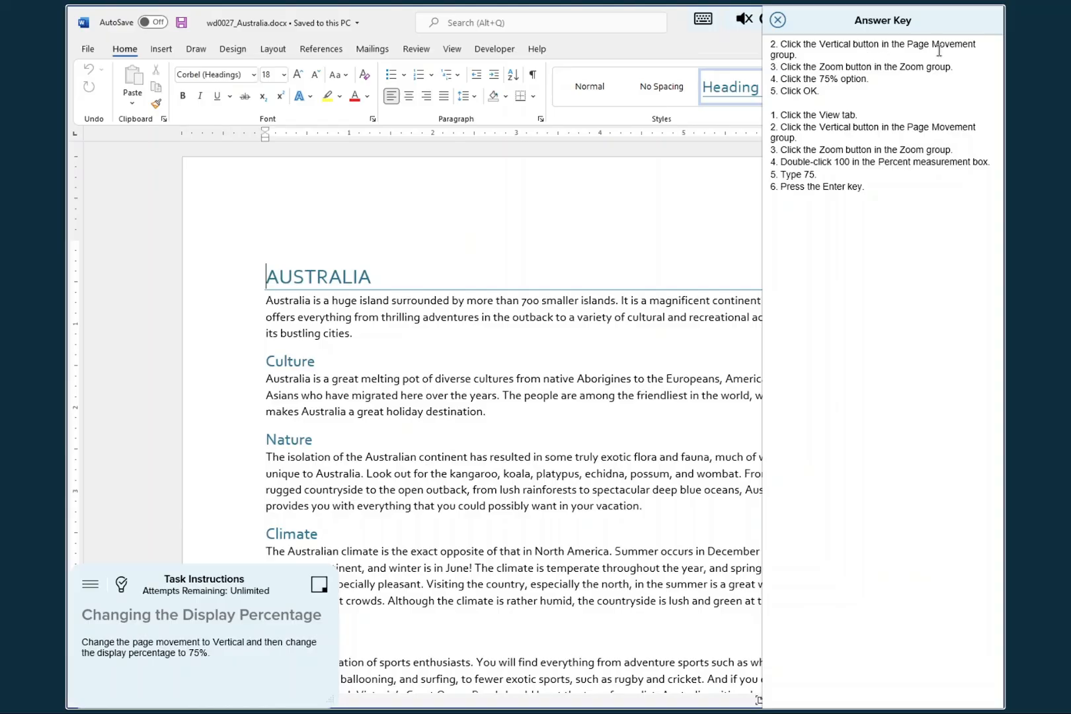
{"action": "left_click", "coordinate": [449, 52]}
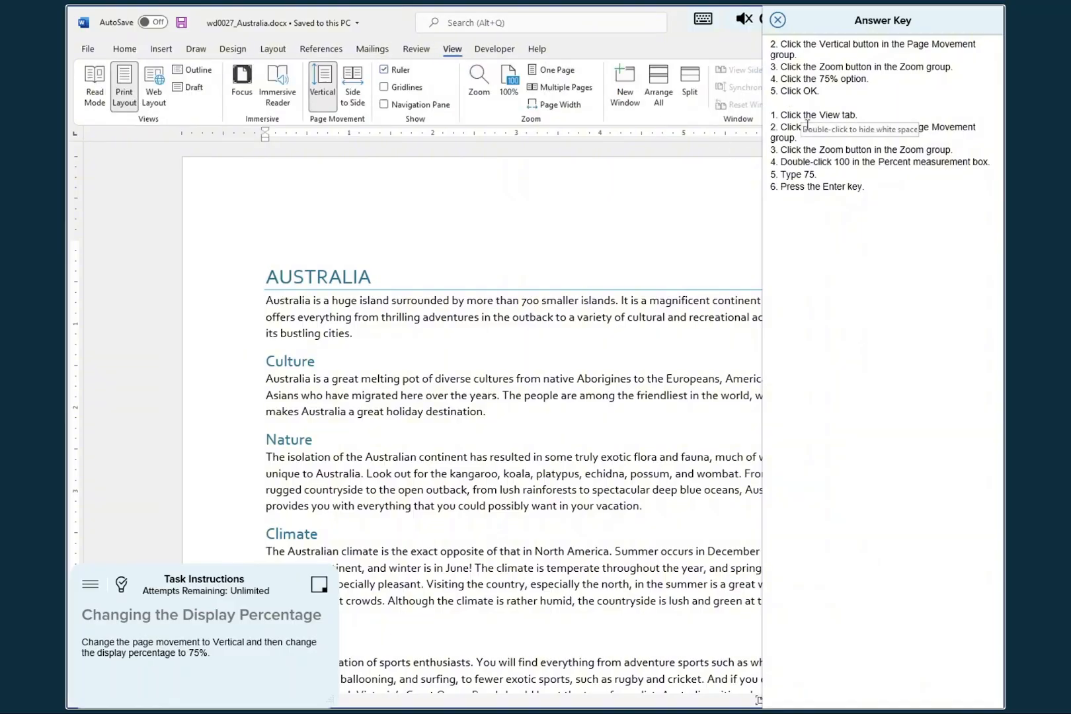
{"action": "left_click", "coordinate": [847, 283]}
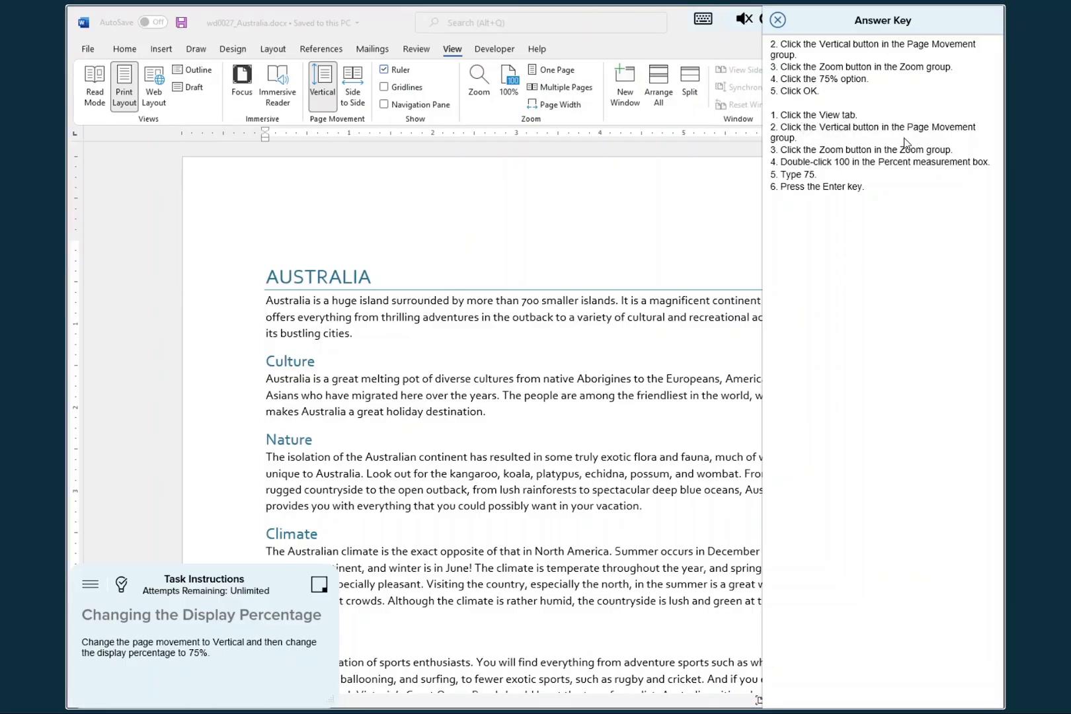
{"action": "left_click", "coordinate": [324, 78]}
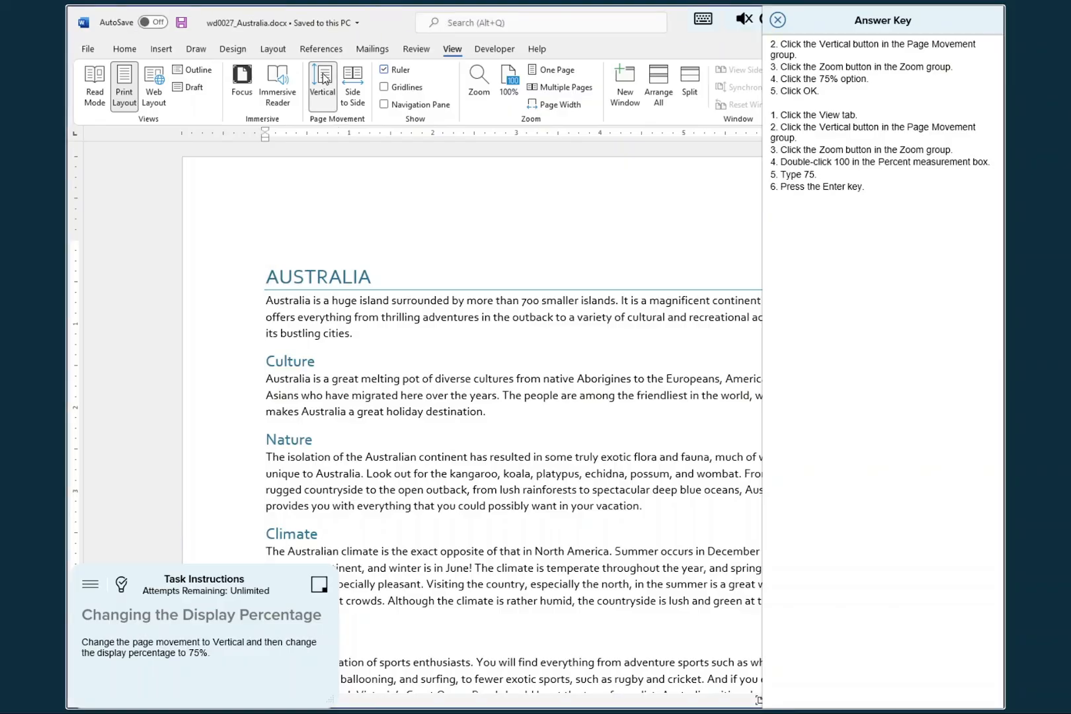
{"action": "left_click", "coordinate": [324, 78]}
- Set the document zoom to 75% in the Zoom dialog, close the answer key and submit the task for checking
{"action": "left_click", "coordinate": [479, 78]}
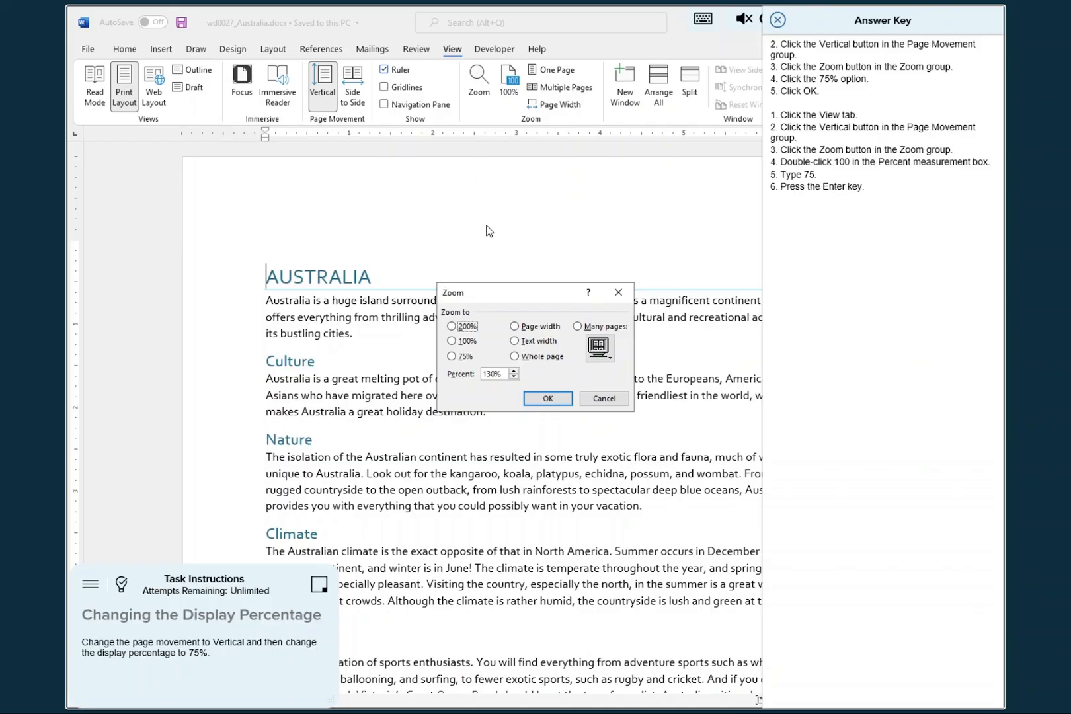
{"action": "left_click", "coordinate": [504, 374]}
{"action": "double_click", "coordinate": [504, 374]}
{"action": "left_click", "coordinate": [452, 357]}
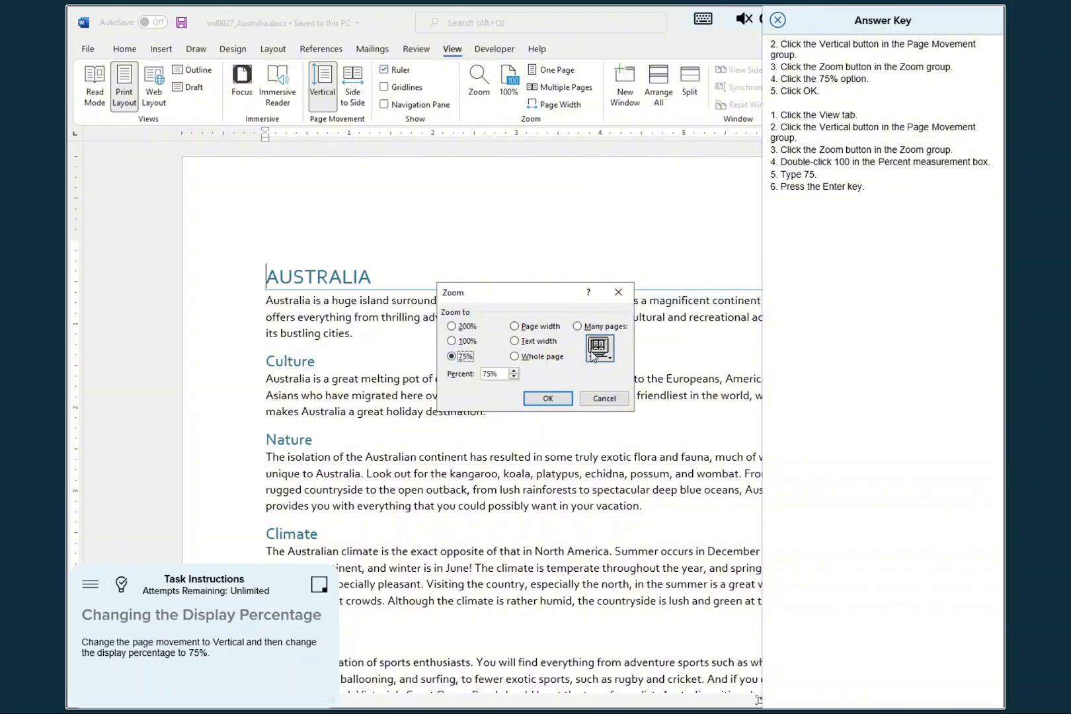
{"action": "left_click", "coordinate": [550, 399]}
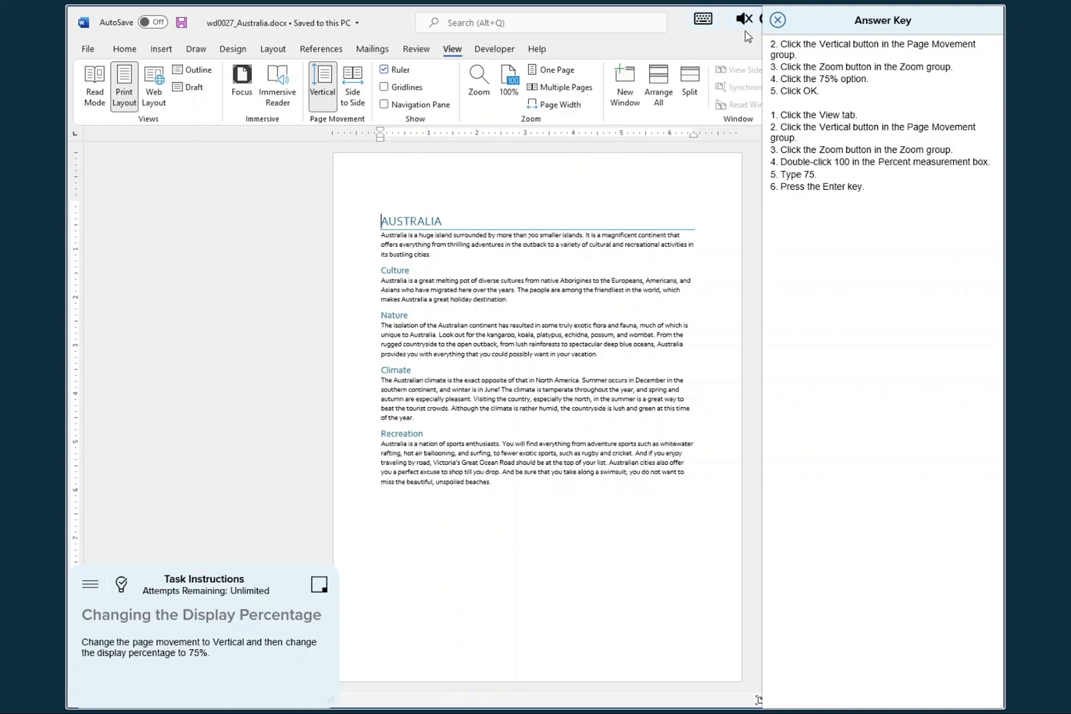
{"action": "left_click", "coordinate": [778, 21]}
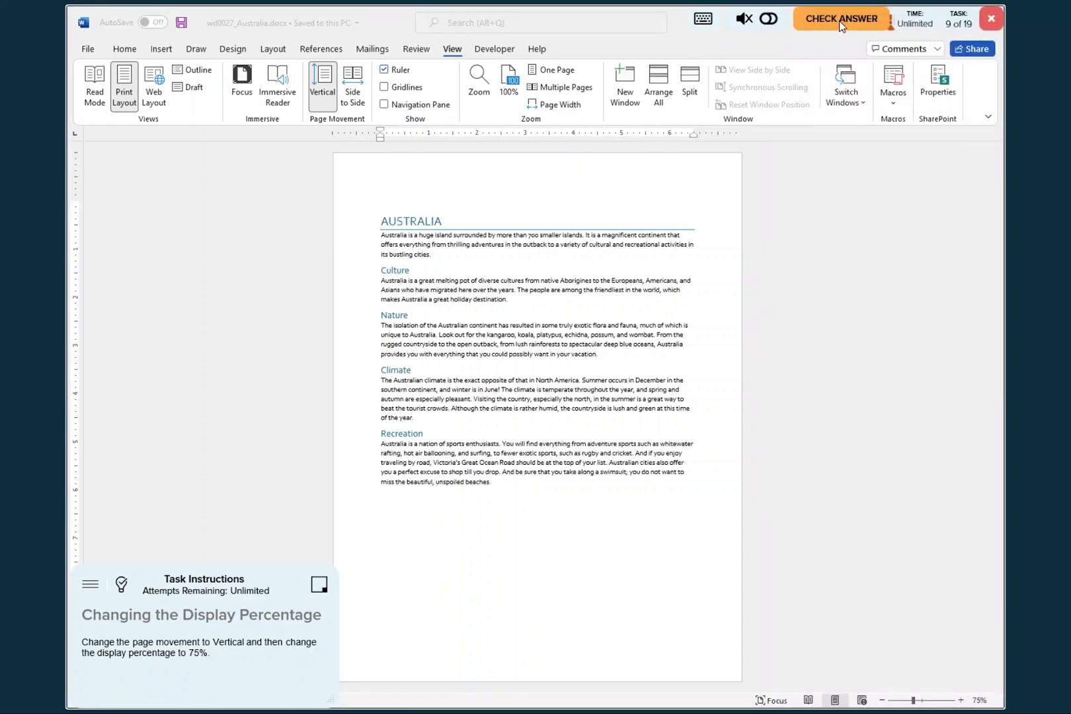
{"action": "left_click", "coordinate": [839, 20]}
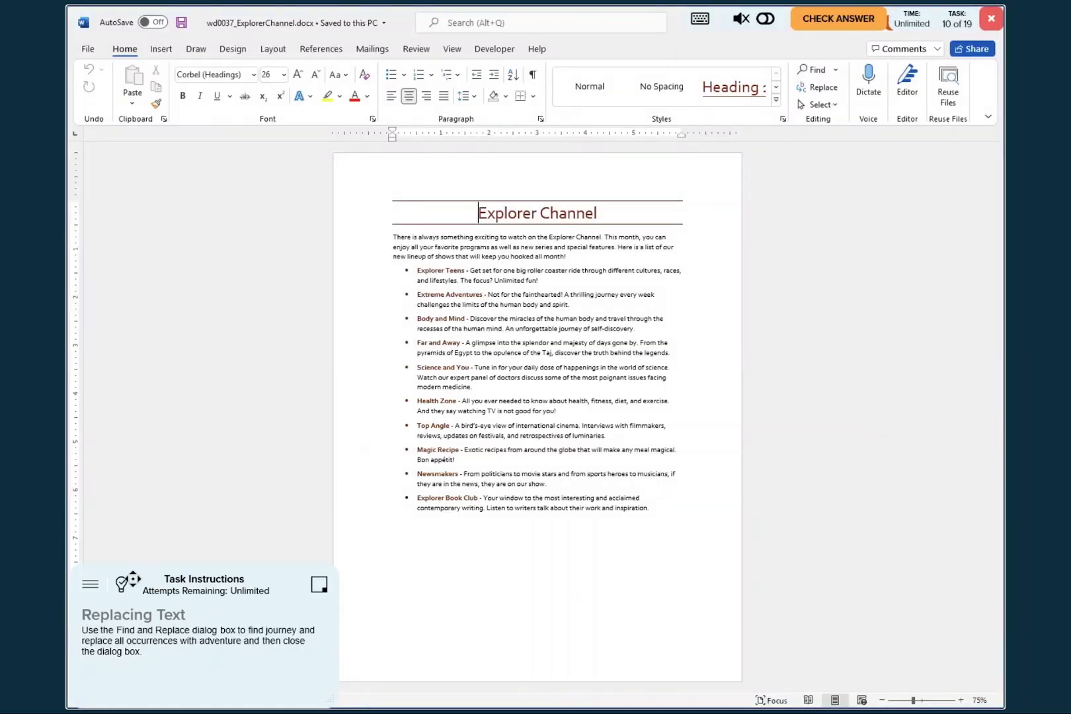
- Consult the answer key, move it aside, and set Find and Replace to find "journey" and replace it with "adventure"
{"action": "left_click", "coordinate": [123, 585]}
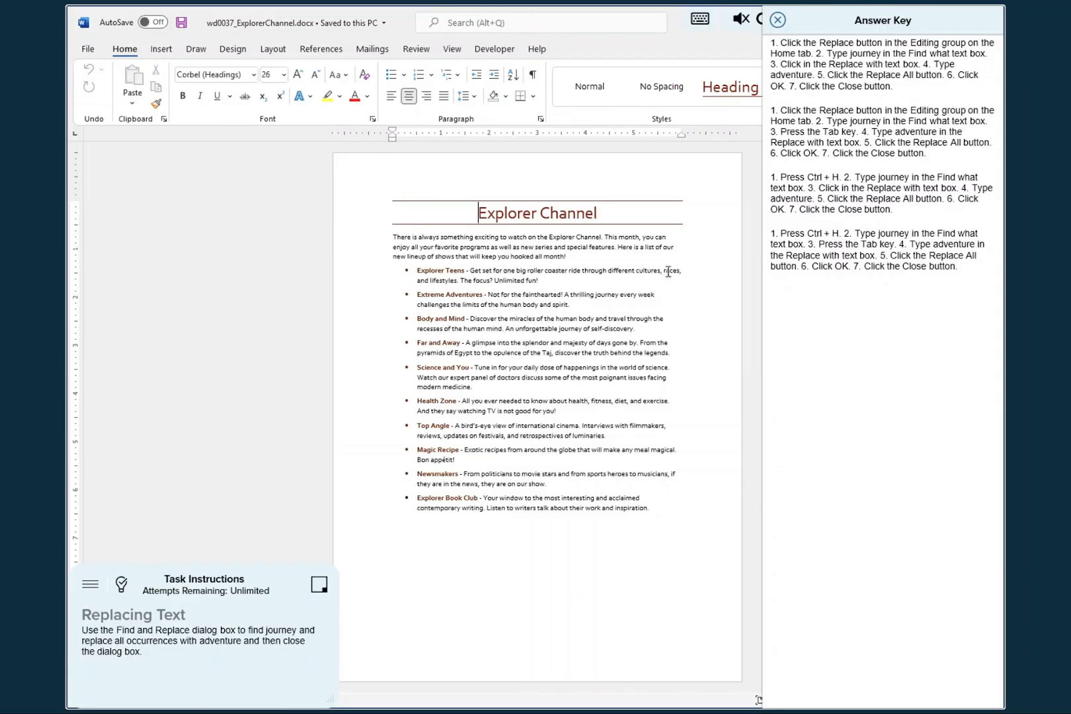
{"action": "left_click_drag", "start_coordinate": [835, 22], "coordinate": [389, 59]}
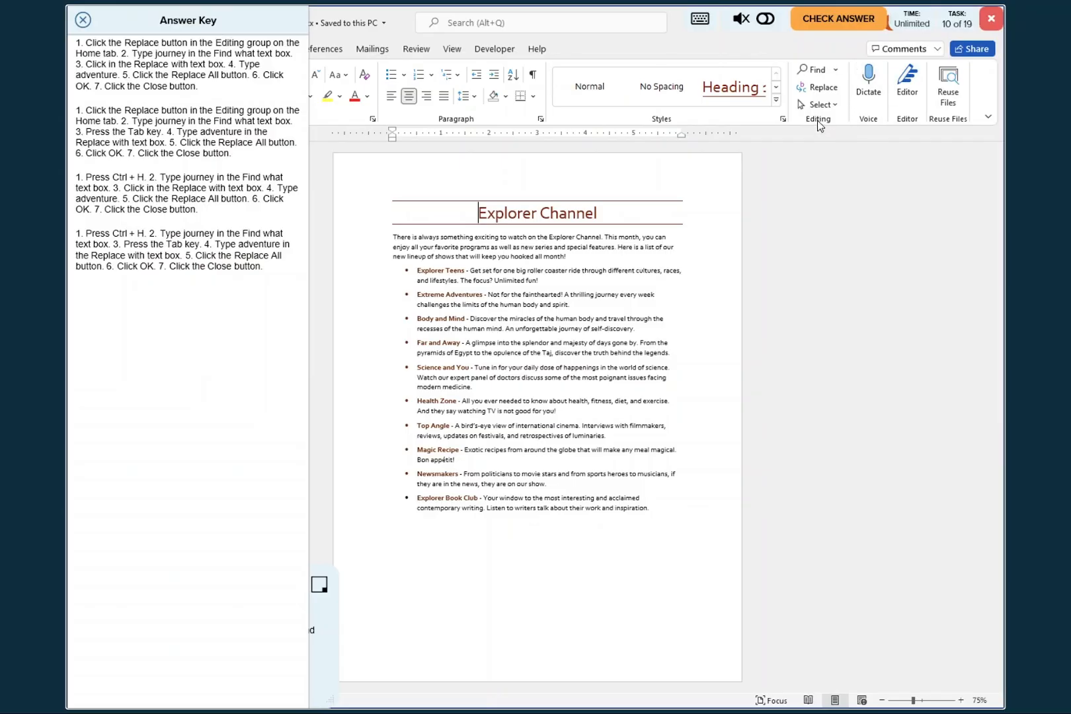
{"action": "left_click", "coordinate": [822, 88]}
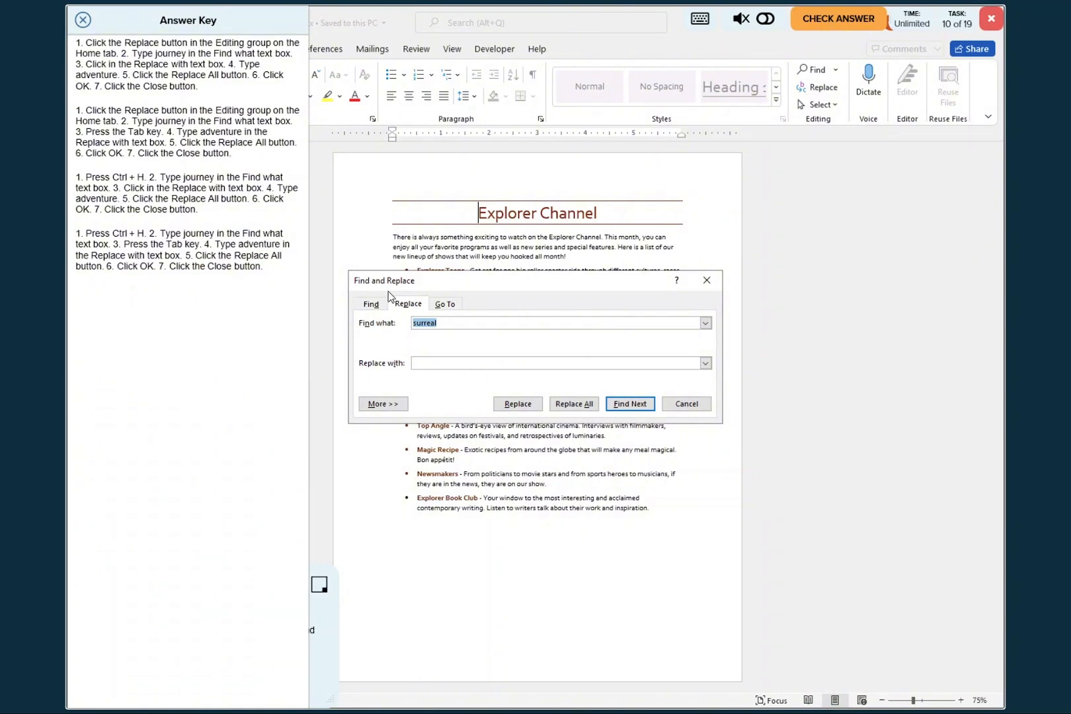
{"action": "type", "text": "Journey"}
{"action": "key", "text": "Home"}
{"action": "key", "text": "Delete"}
{"action": "type", "text": "j"}
{"action": "key", "text": "Tab"}
{"action": "type", "text": "adventure"}
- Replace all occurrences of "journey" in the Explorer Channel document, close Find and Replace and submit the task for checking
{"action": "left_click", "coordinate": [571, 407]}
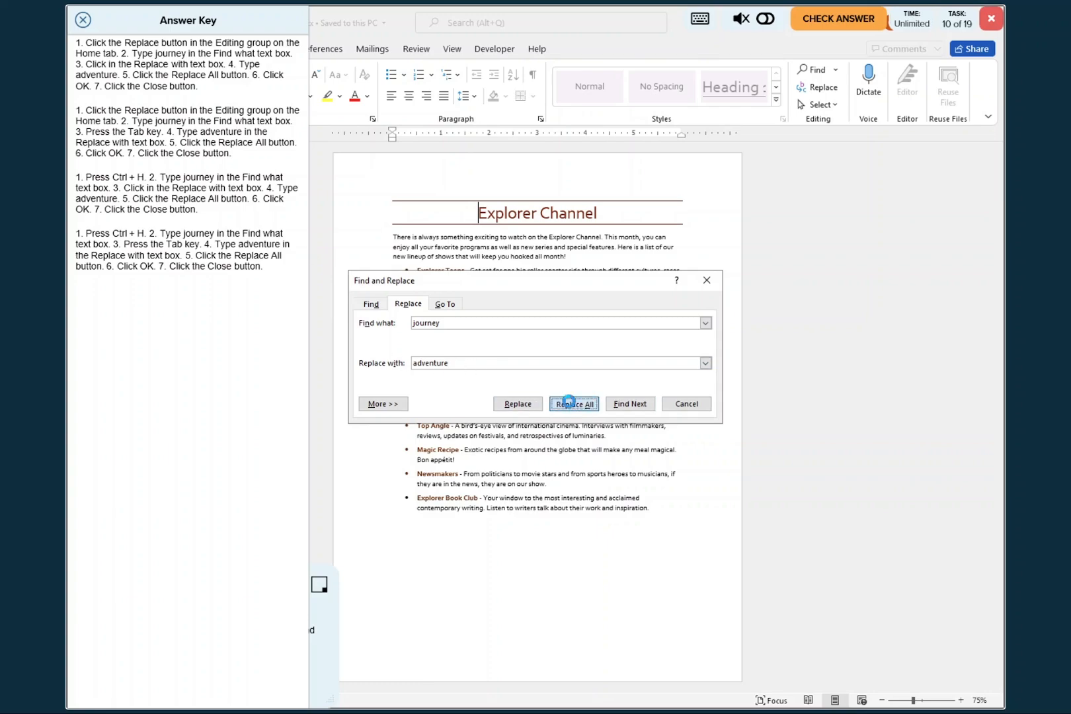
{"action": "left_click", "coordinate": [553, 387]}
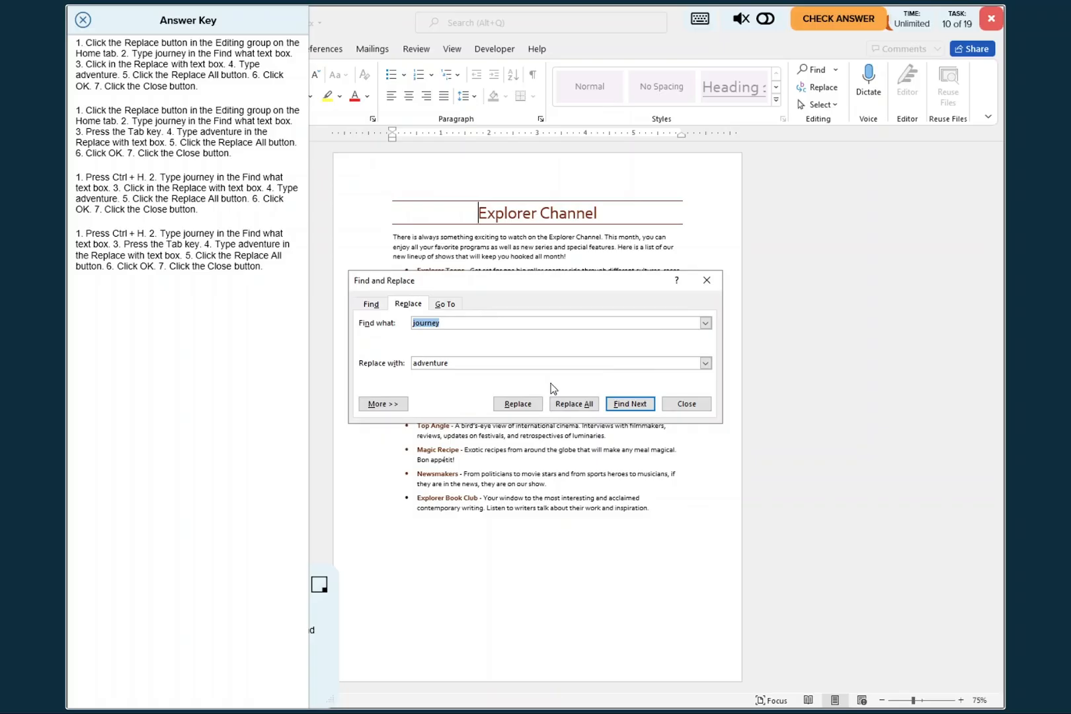
{"action": "left_click", "coordinate": [691, 407]}
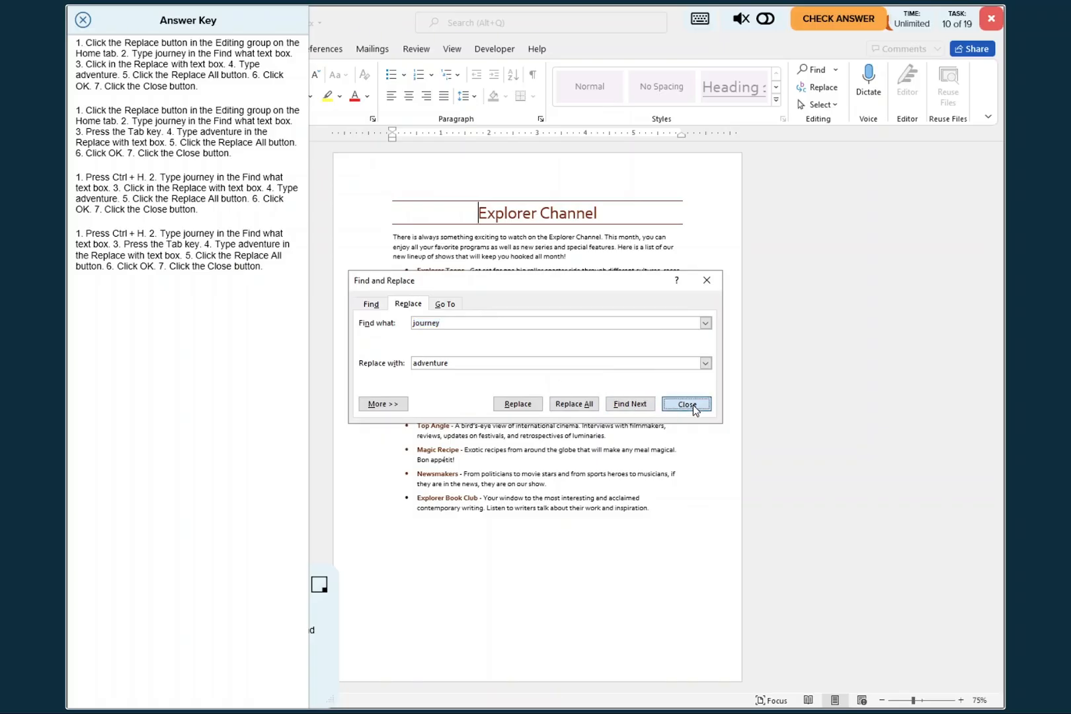
{"action": "left_click", "coordinate": [830, 17]}
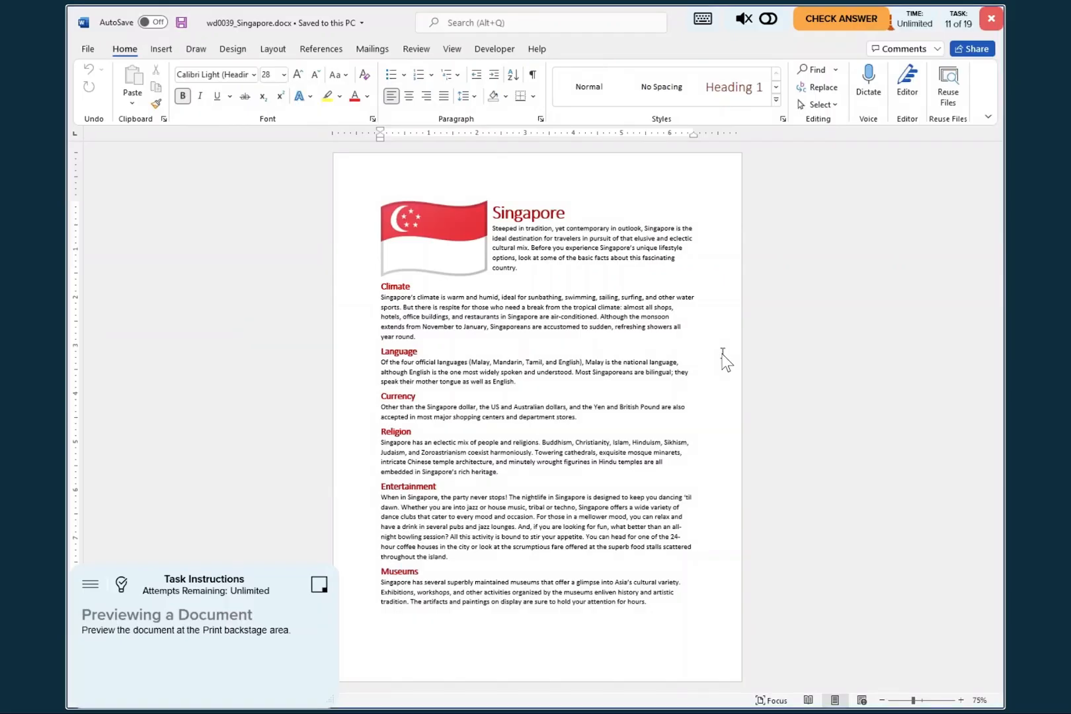
- Consult the answer key, preview the Singapore document in the Print backstage area, close the key and submit the task for checking
{"action": "left_click", "coordinate": [123, 585]}
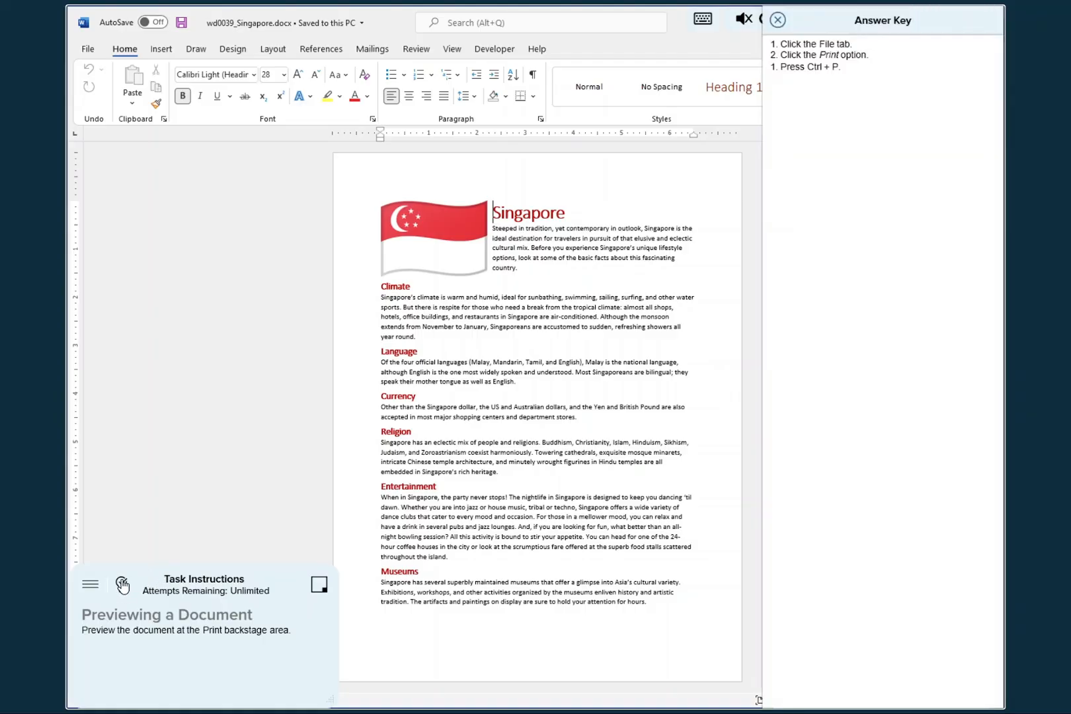
{"action": "left_click", "coordinate": [89, 52]}
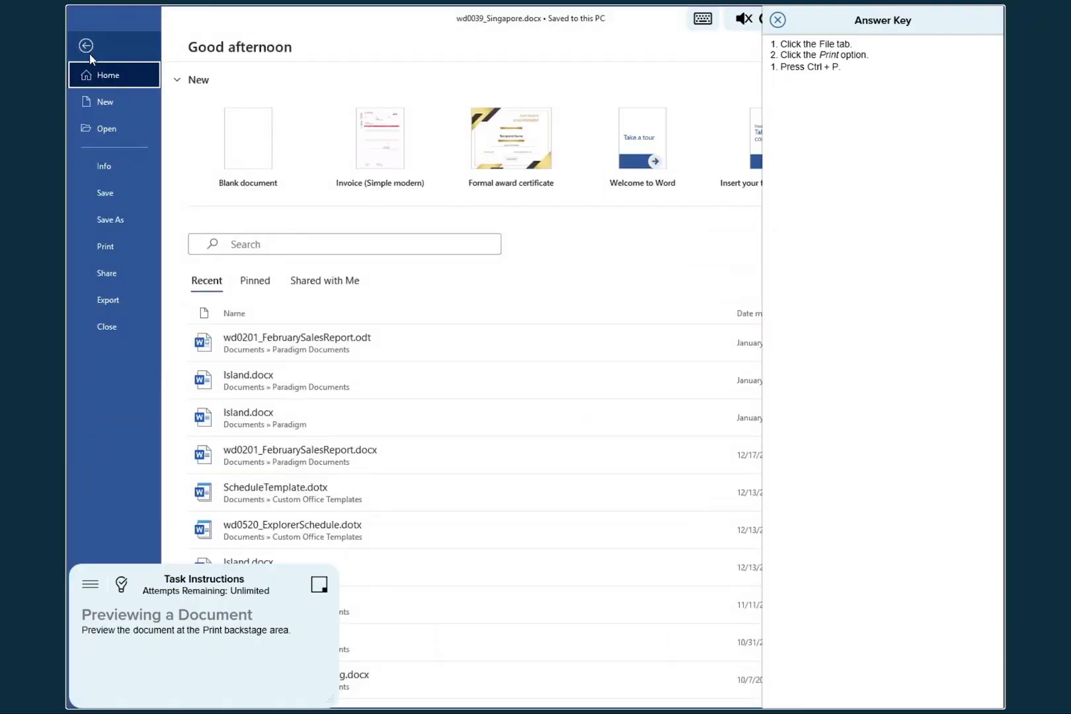
{"action": "left_click", "coordinate": [109, 251]}
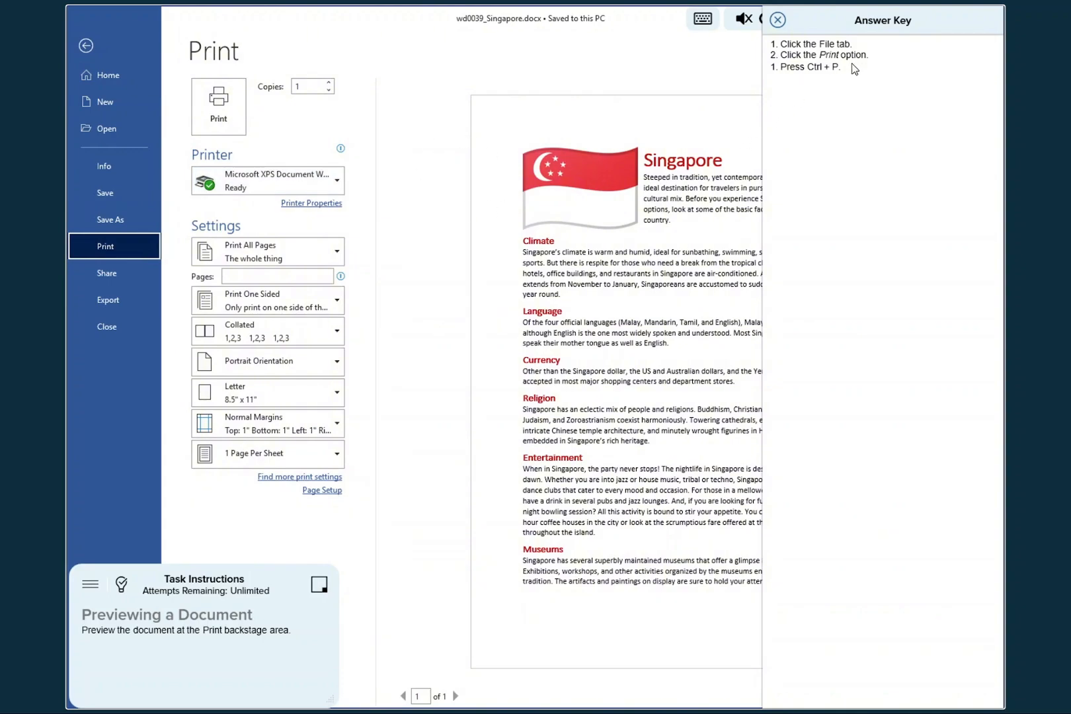
{"action": "left_click", "coordinate": [778, 22]}
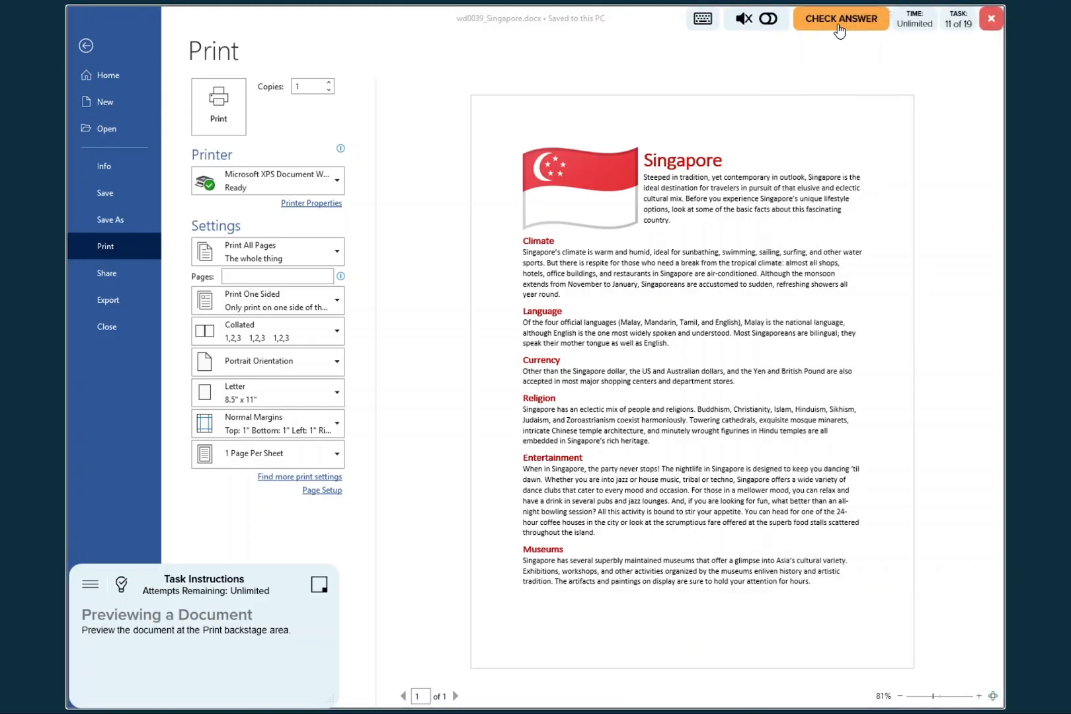
{"action": "left_click", "coordinate": [839, 21]}
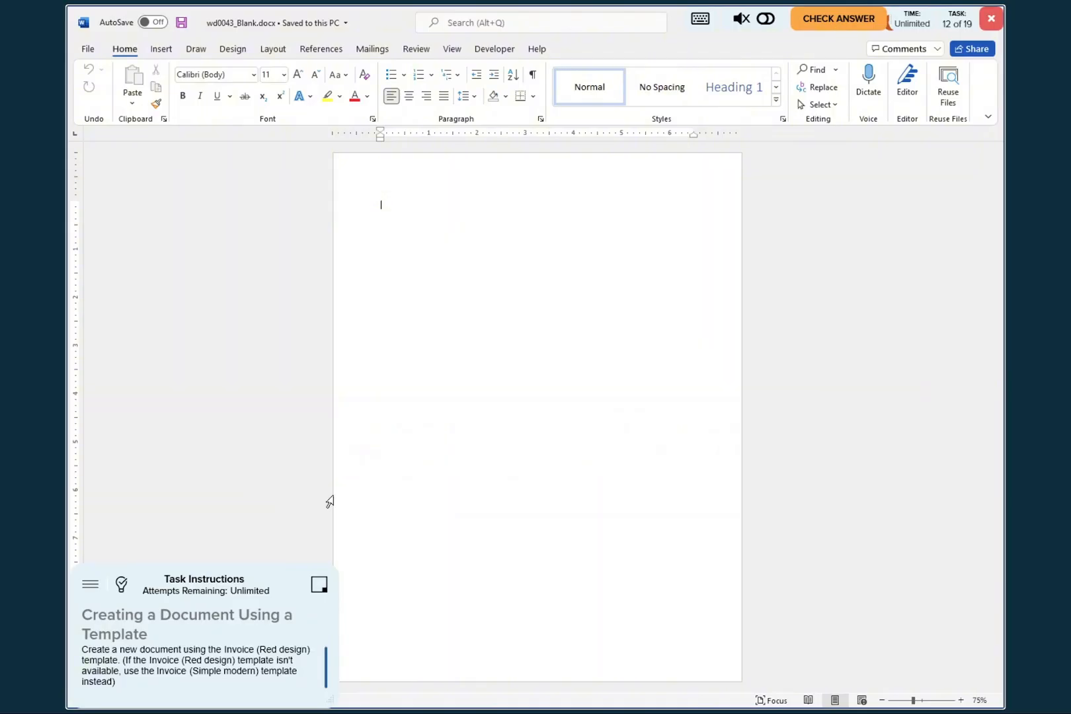
- Consult the answer key, create a new document from the Invoice (Simple modern) template and submit the task for checking
{"action": "left_click", "coordinate": [122, 586]}
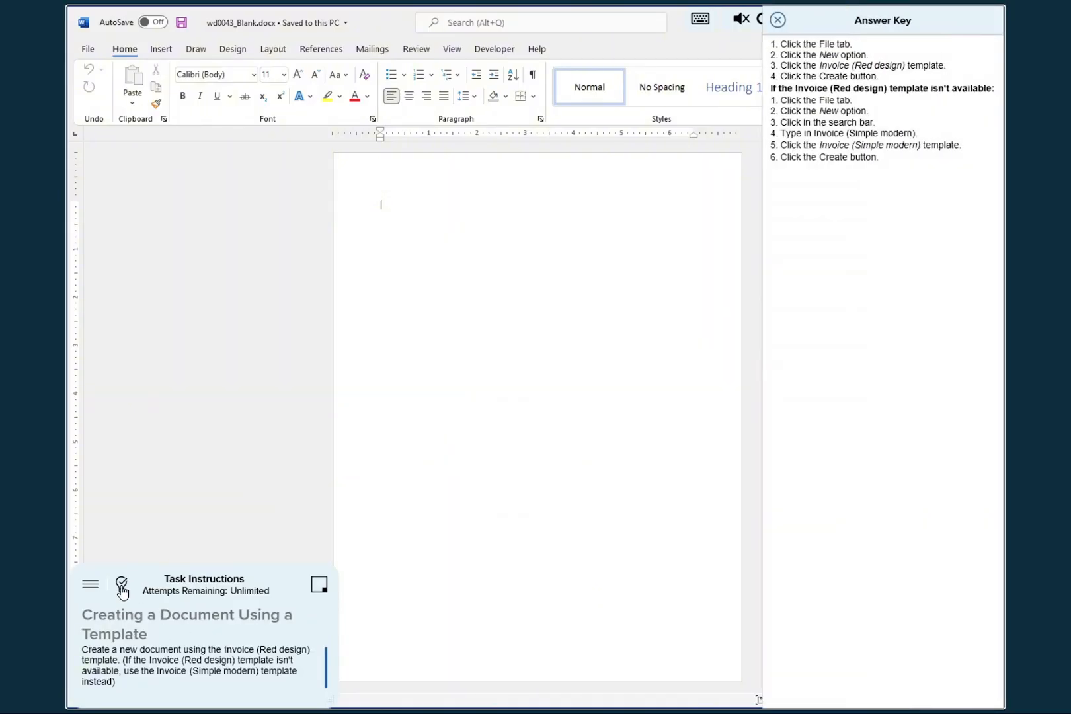
{"action": "left_click", "coordinate": [88, 48]}
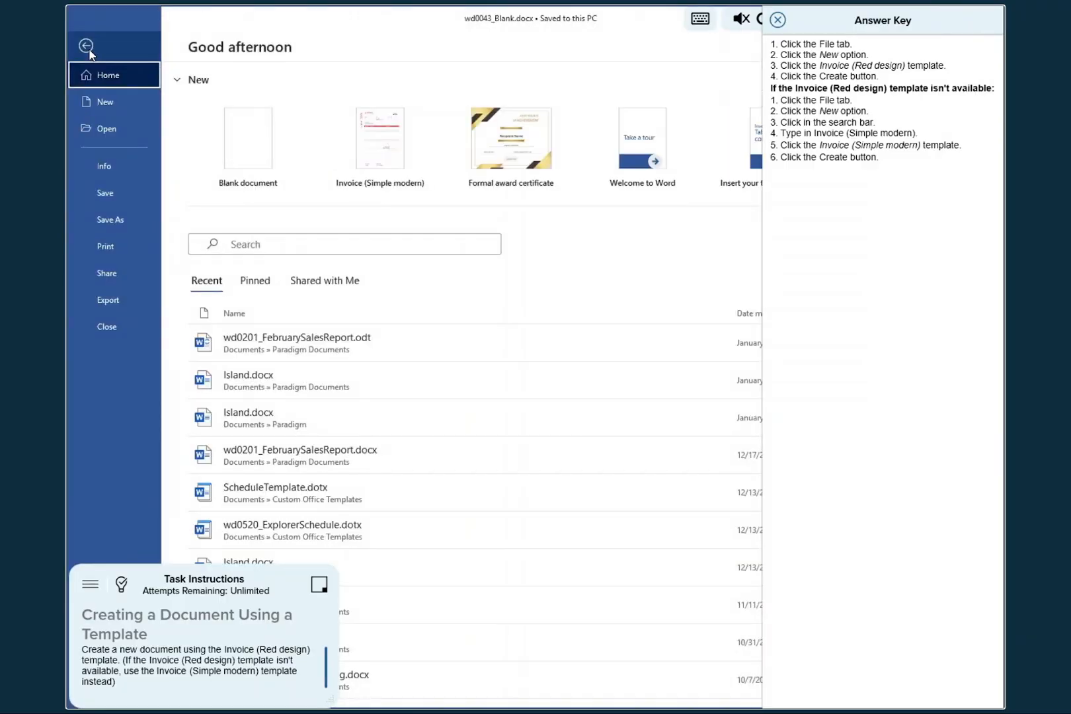
{"action": "left_click", "coordinate": [106, 102]}
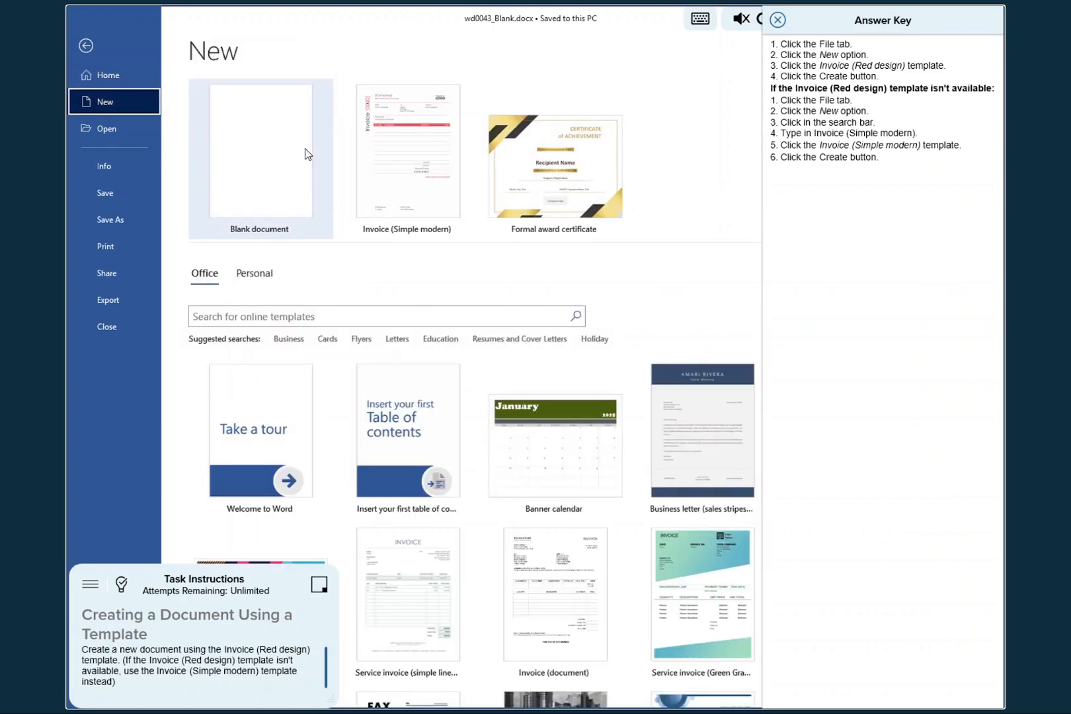
{"action": "left_click", "coordinate": [410, 138]}
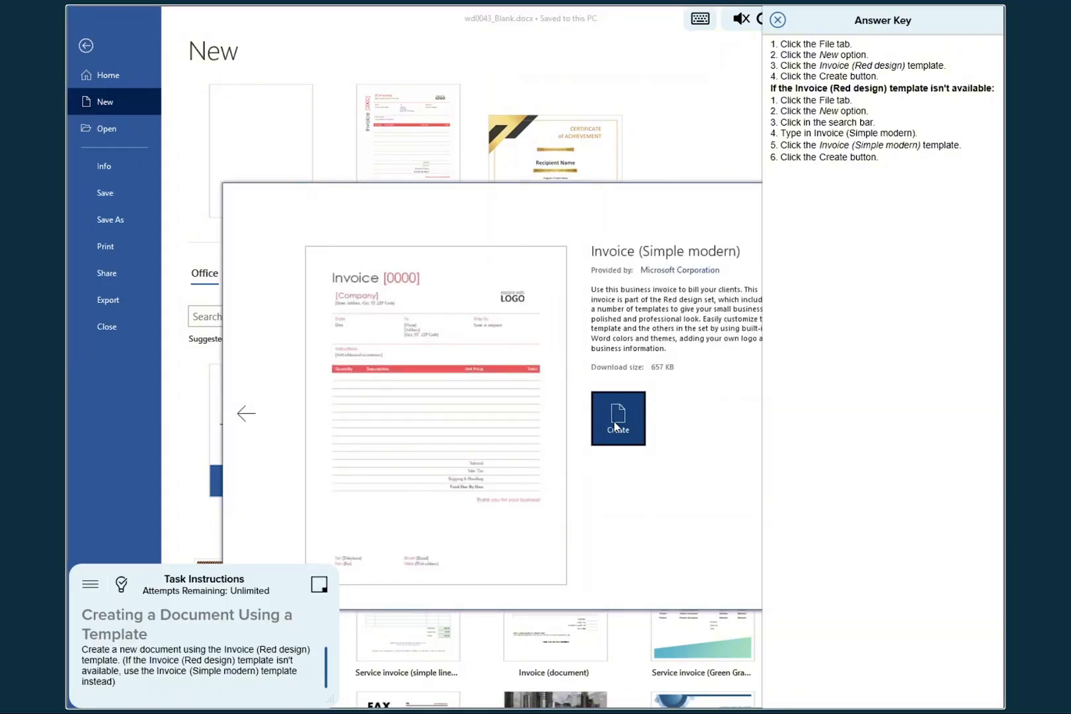
{"action": "left_click", "coordinate": [616, 426]}
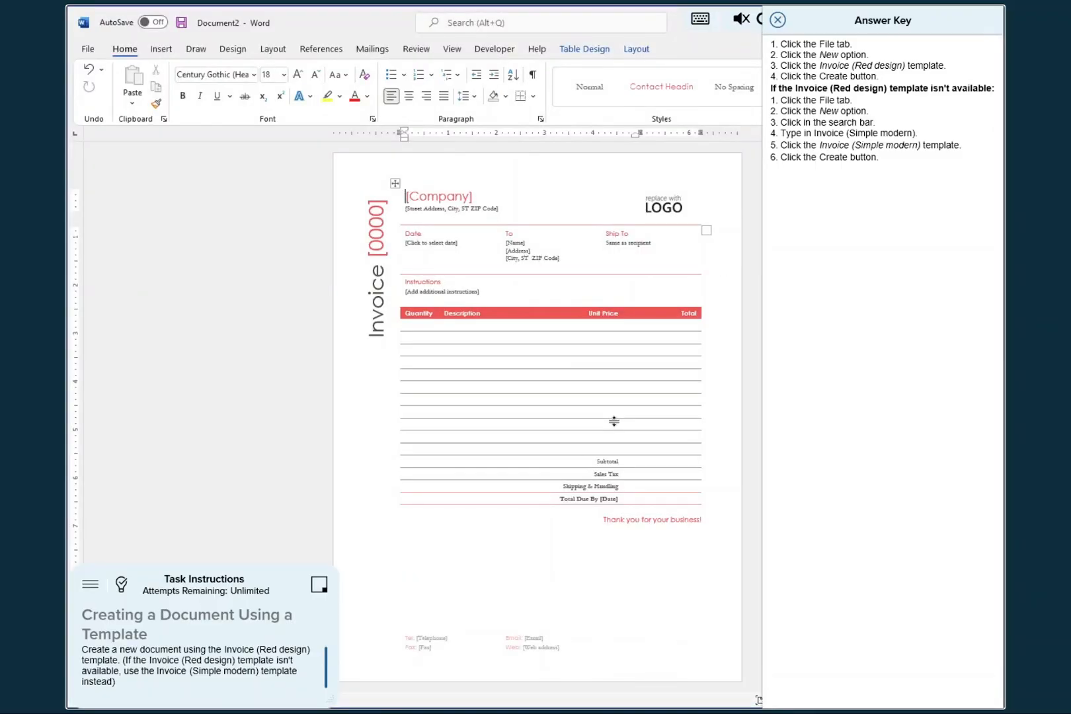
{"action": "left_click", "coordinate": [777, 20]}
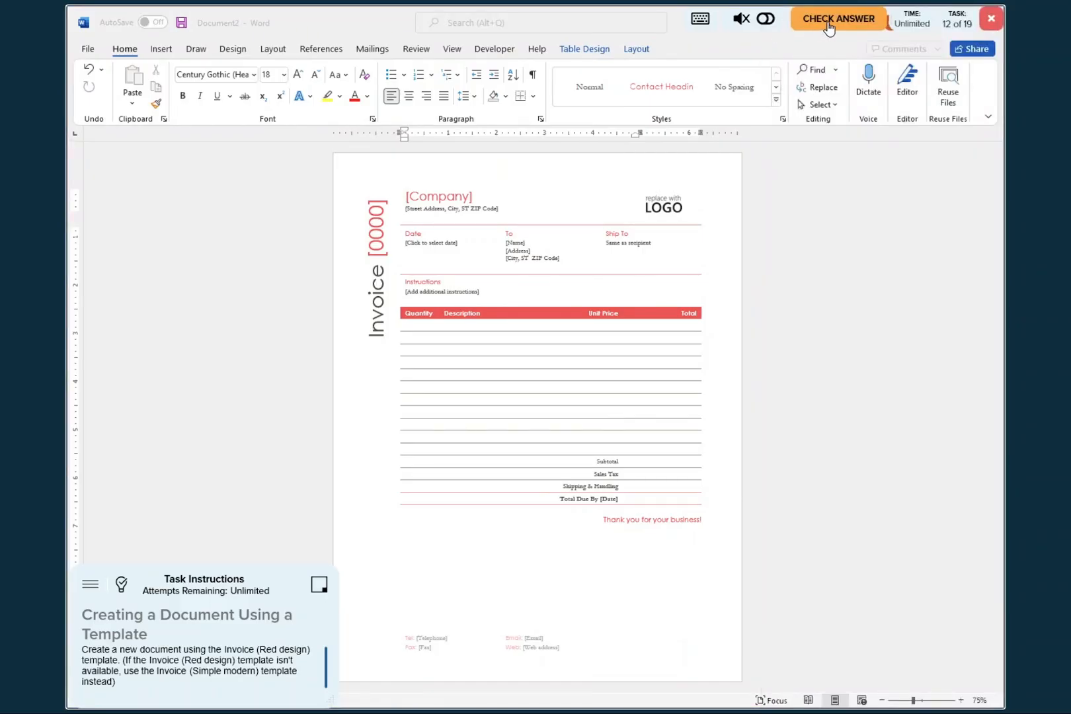
{"action": "left_click", "coordinate": [829, 24]}
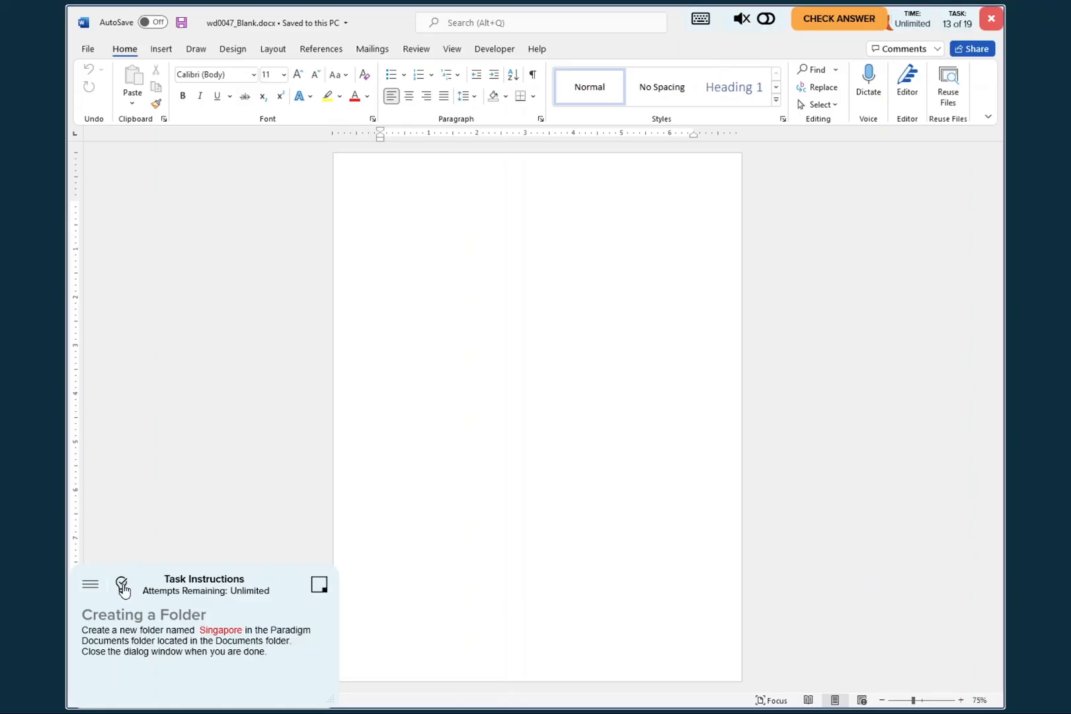
- Consult the answer key for creating a folder and browse to Paradigm Documents within Documents in the Open dialog
{"action": "left_click", "coordinate": [122, 584]}
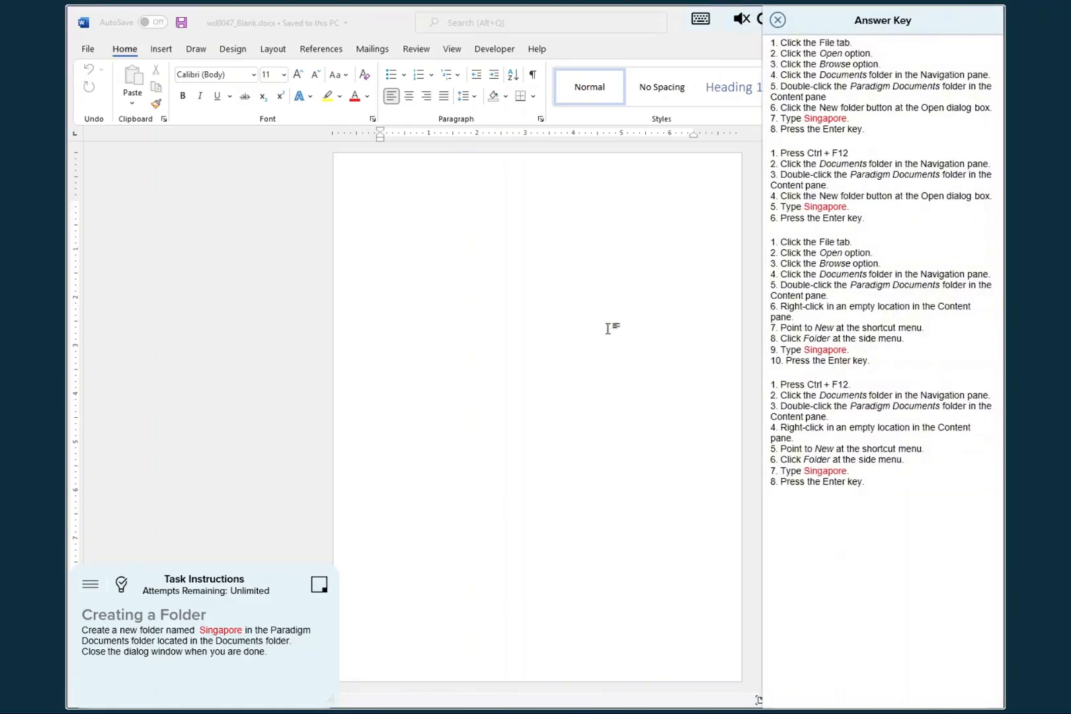
{"action": "left_click", "coordinate": [91, 51]}
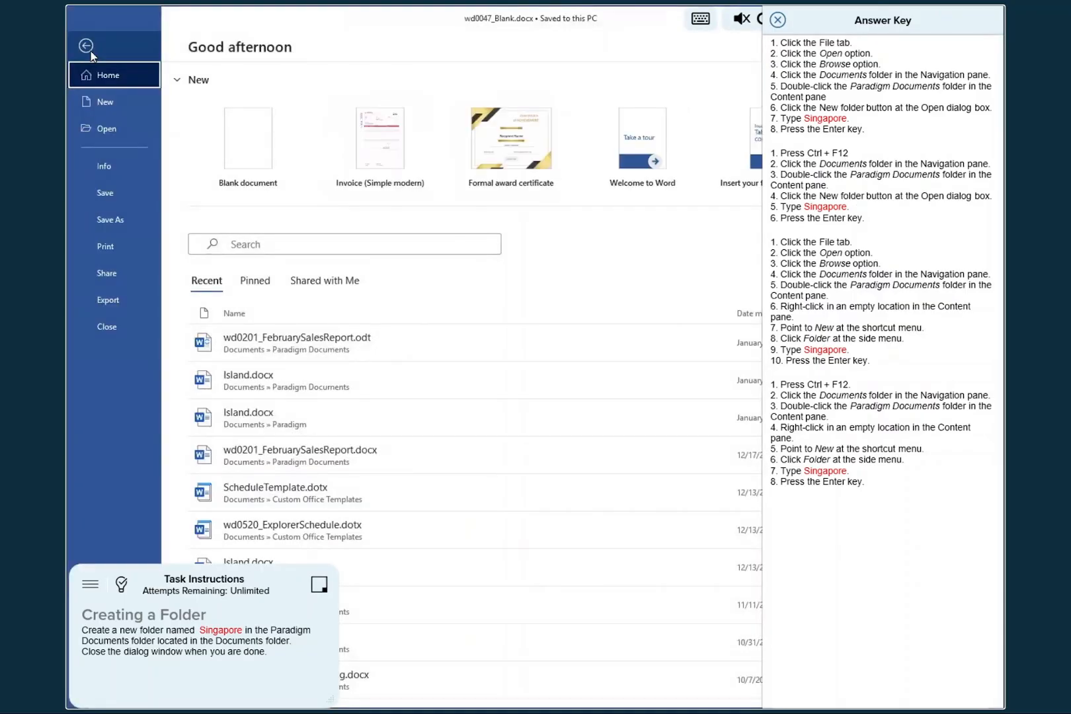
{"action": "left_click", "coordinate": [110, 128]}
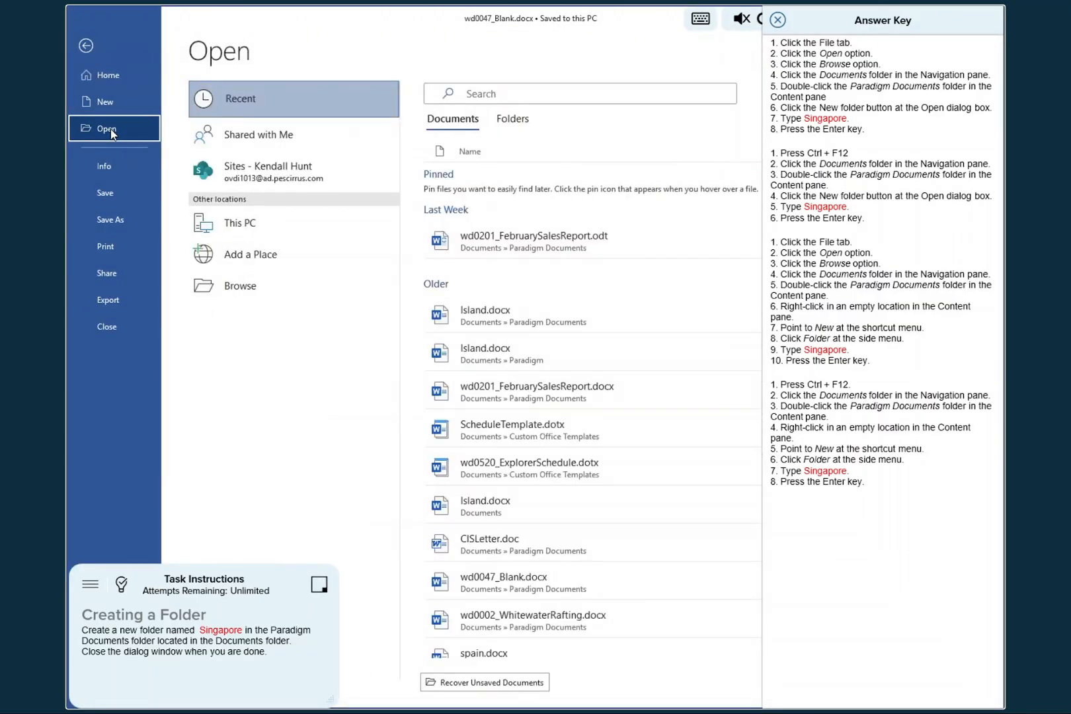
{"action": "left_click", "coordinate": [238, 288]}
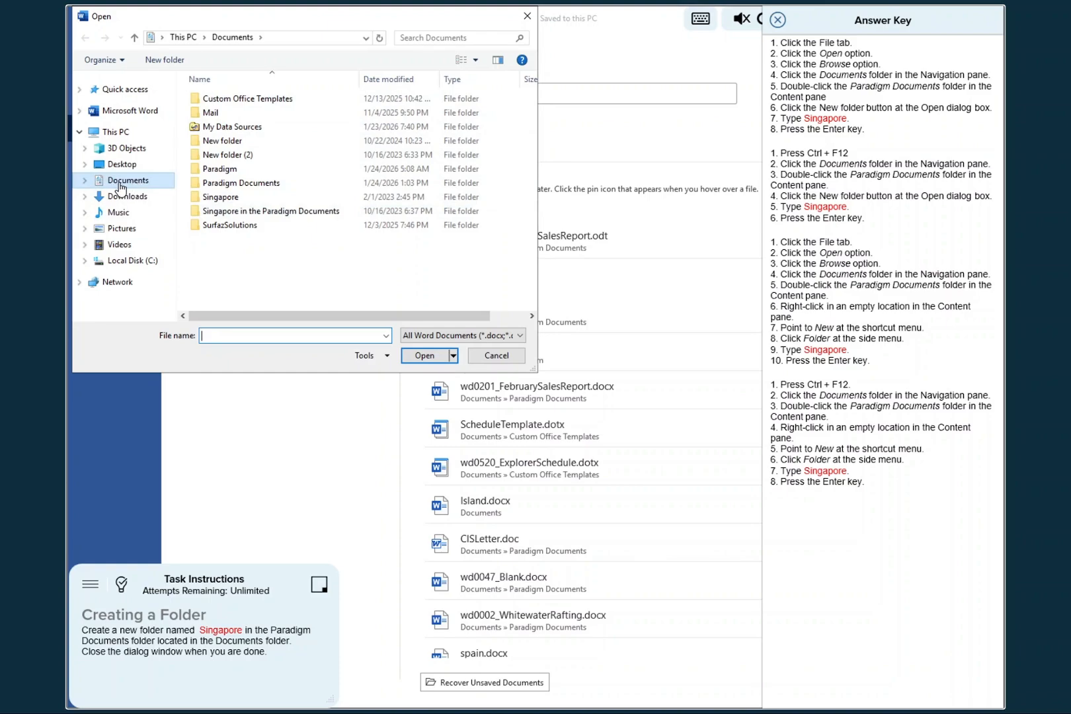
{"action": "left_click", "coordinate": [213, 191]}
{"action": "double_click", "coordinate": [213, 189]}
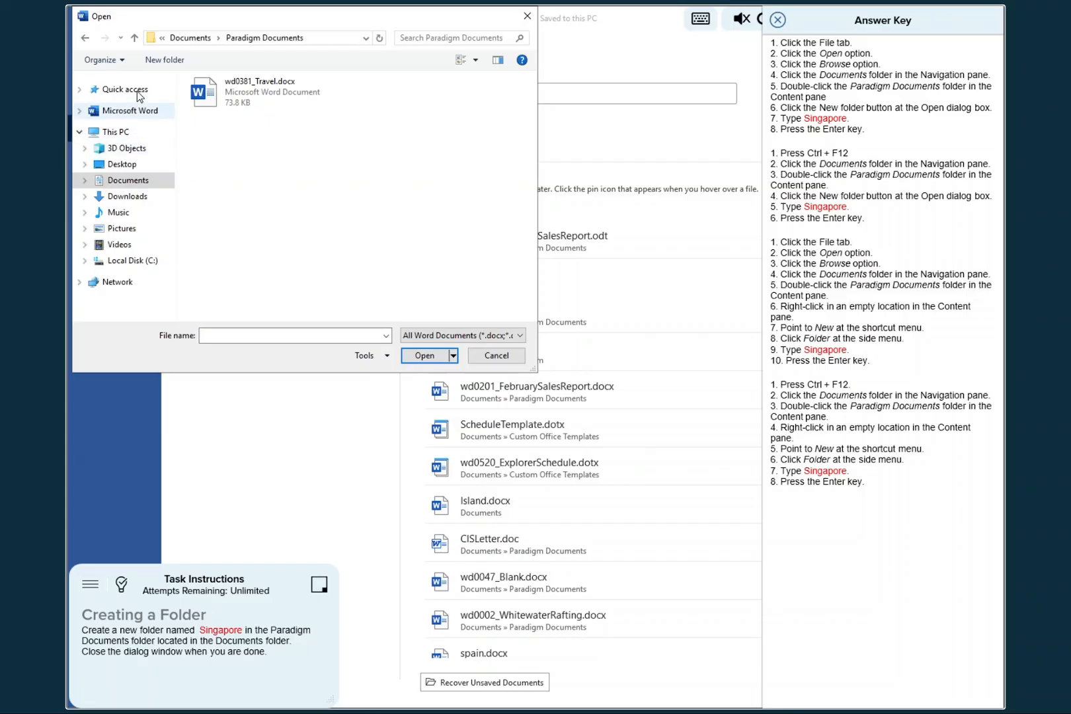
- Create a folder named Singapore in Paradigm Documents, close the answer key and submit the task for checking
{"action": "left_click", "coordinate": [166, 60]}
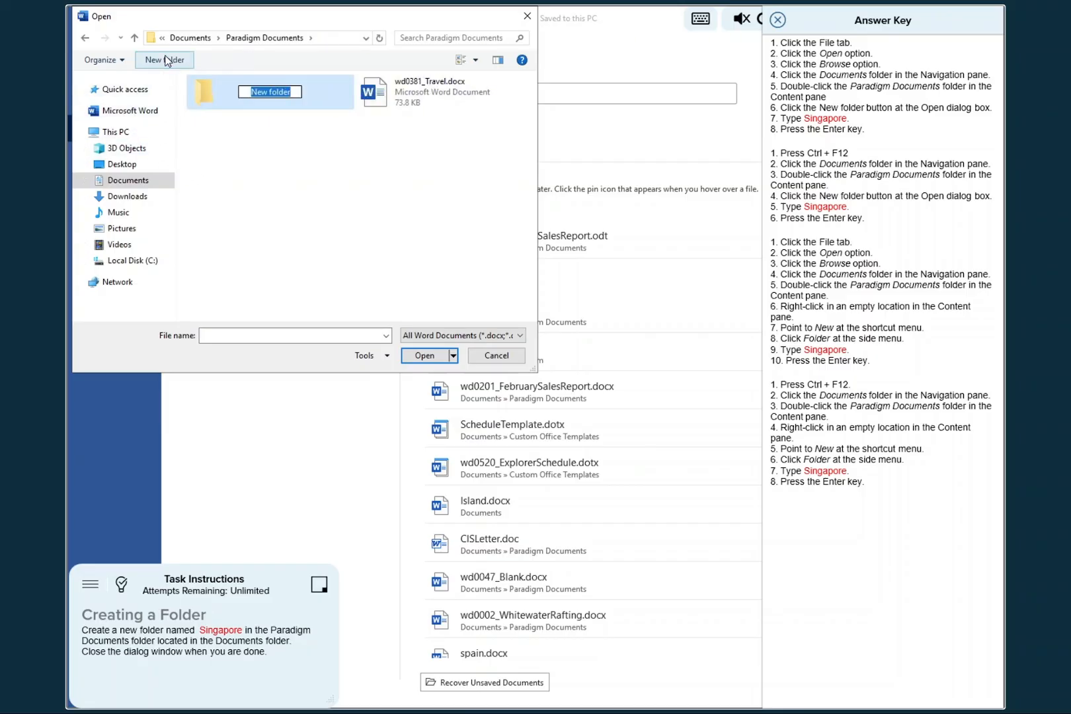
{"action": "type", "text": "S"}
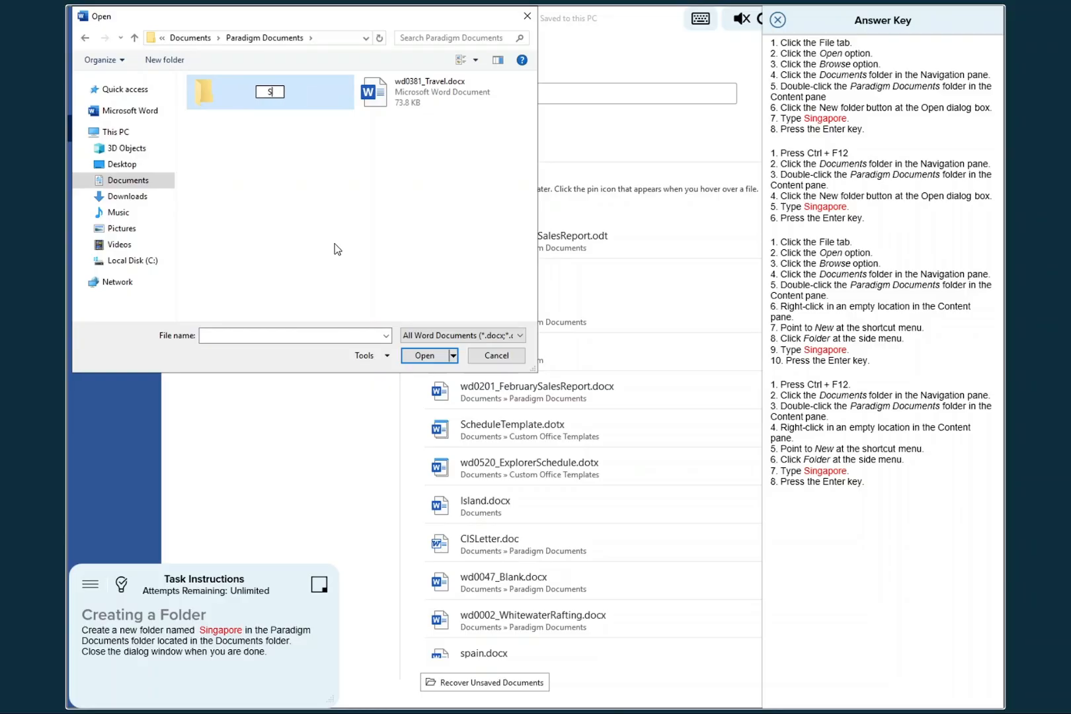
{"action": "type", "text": "ingapore"}
{"action": "key", "text": "Return"}
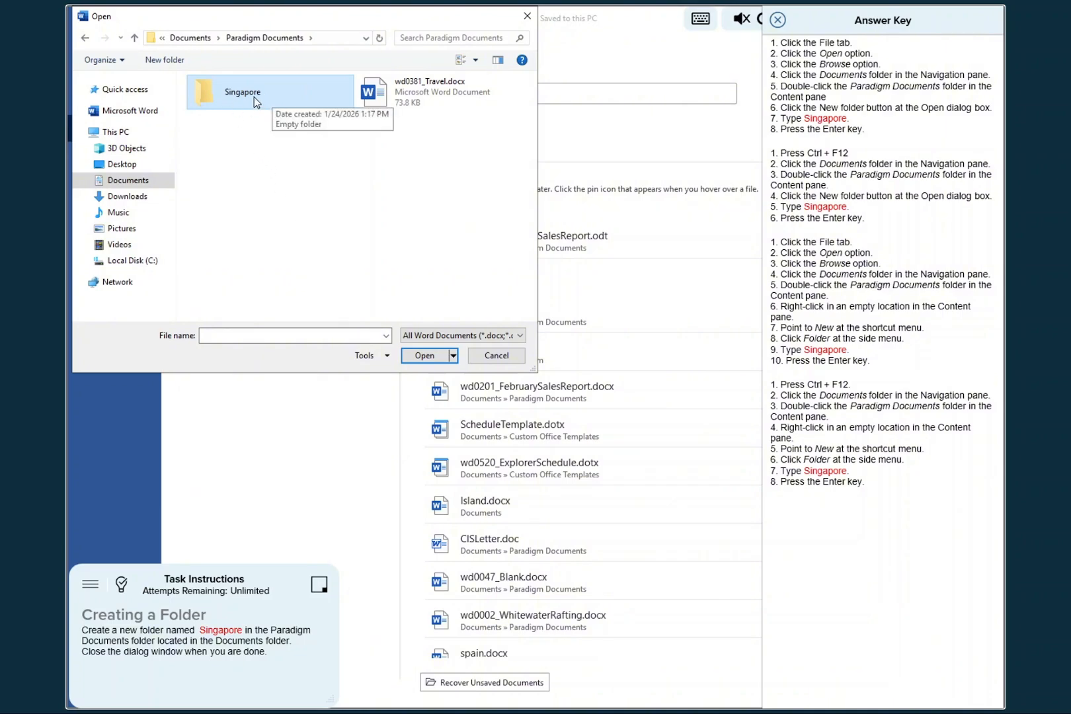
{"action": "left_click", "coordinate": [778, 22]}
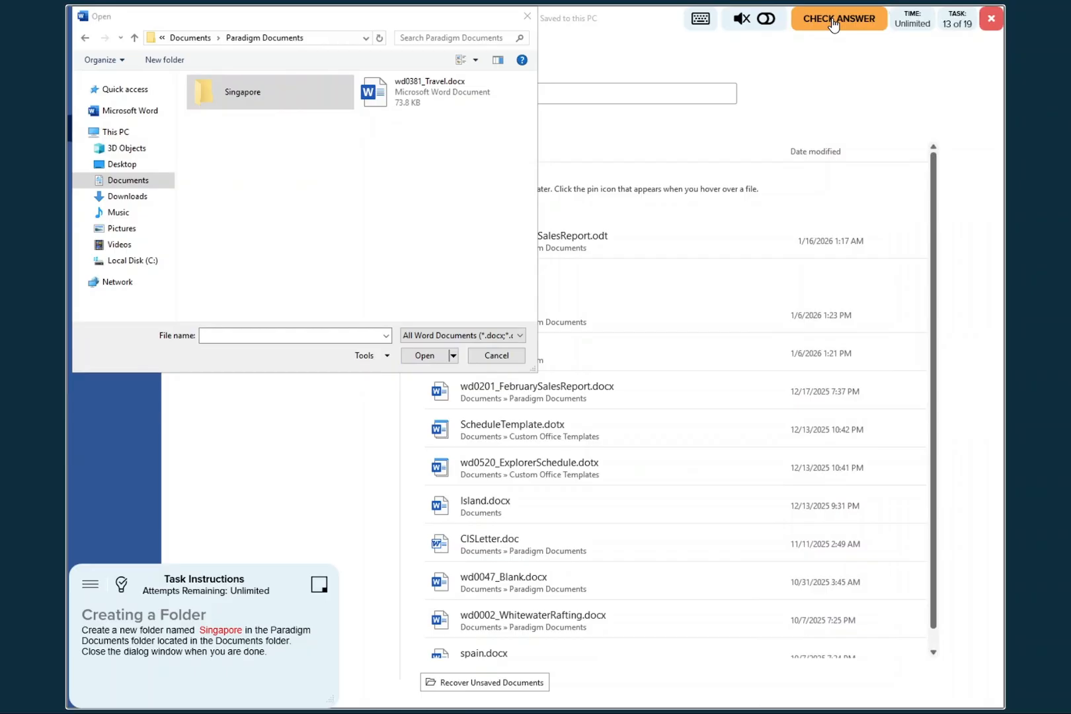
{"action": "left_click", "coordinate": [832, 18]}
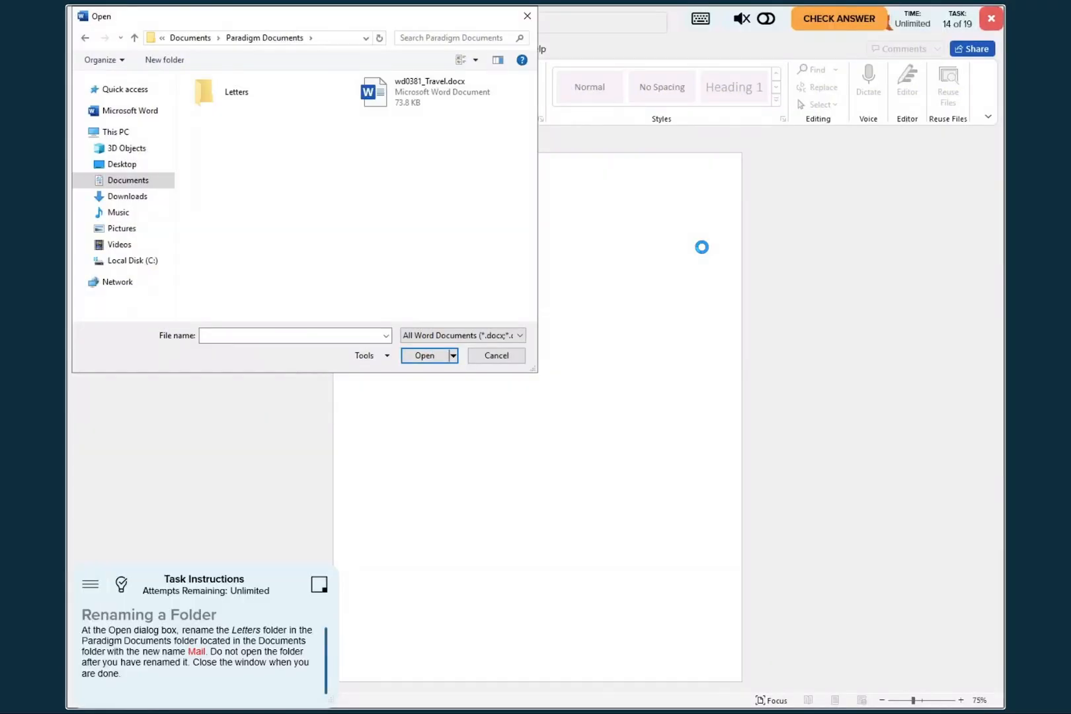
- Consult the answer key for renaming a folder, then reopen the Open dialog and browse to Paradigm Documents within Documents
{"action": "left_click", "coordinate": [123, 586]}
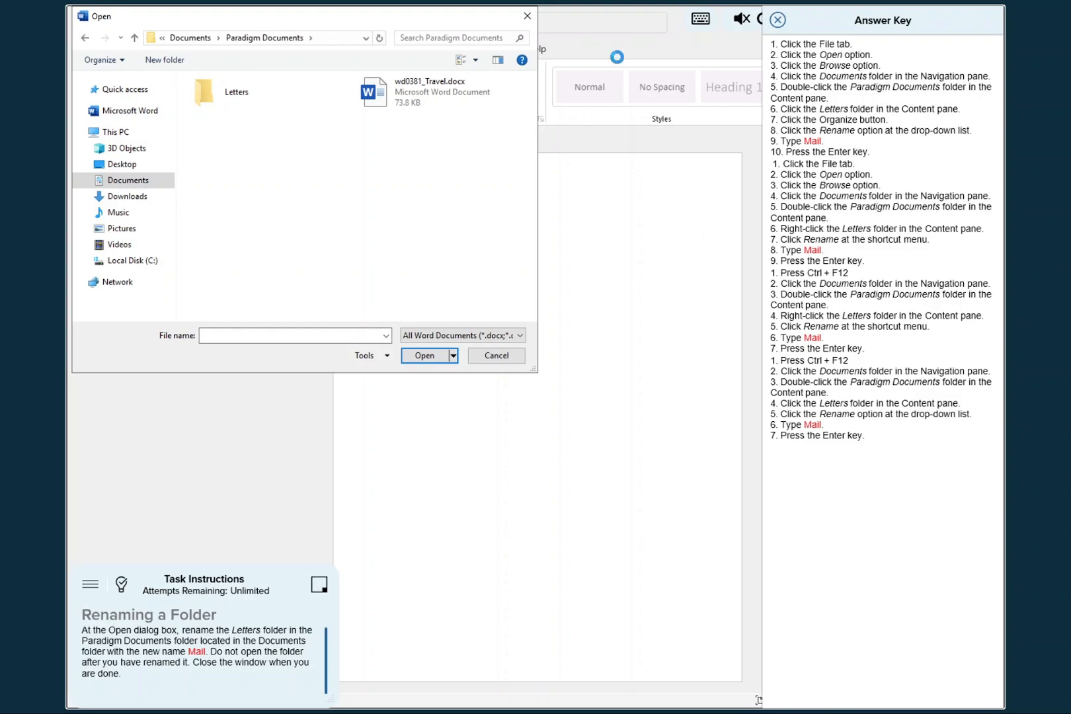
{"action": "left_click", "coordinate": [528, 19]}
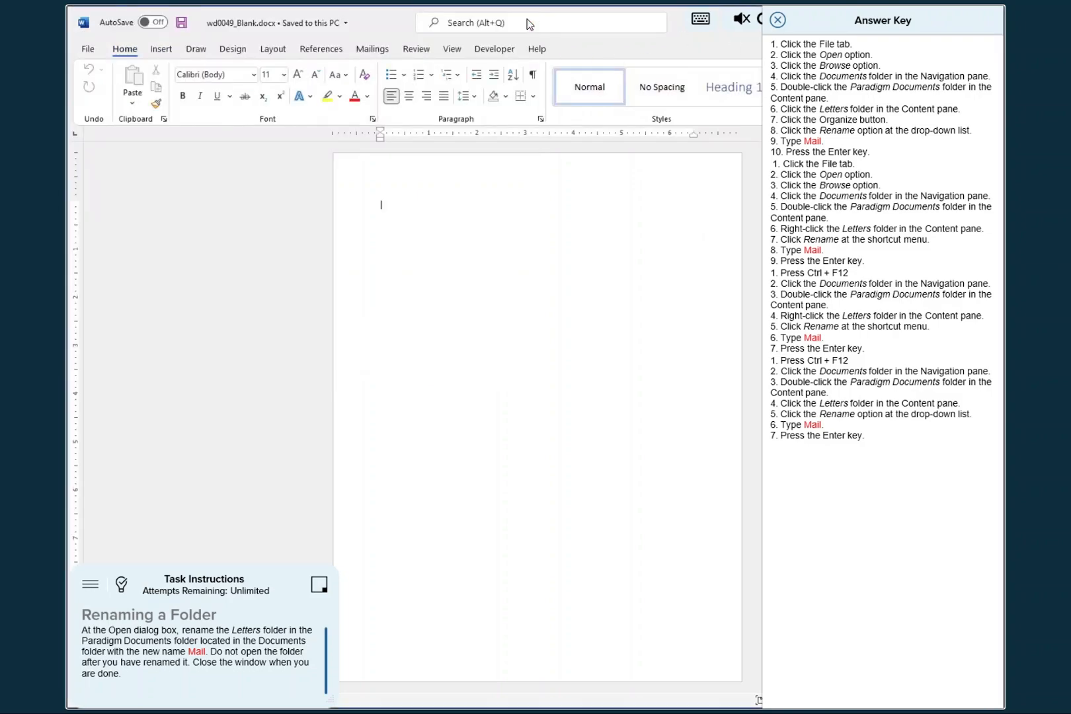
{"action": "left_click", "coordinate": [88, 51]}
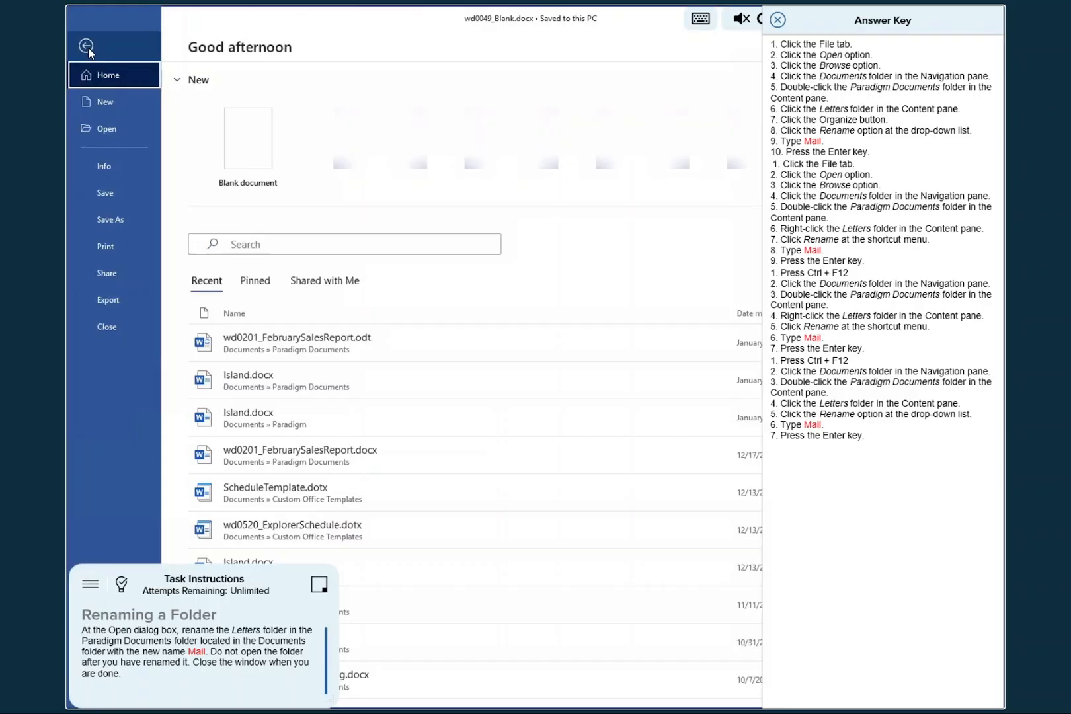
{"action": "left_click", "coordinate": [107, 128]}
{"action": "left_click", "coordinate": [240, 286]}
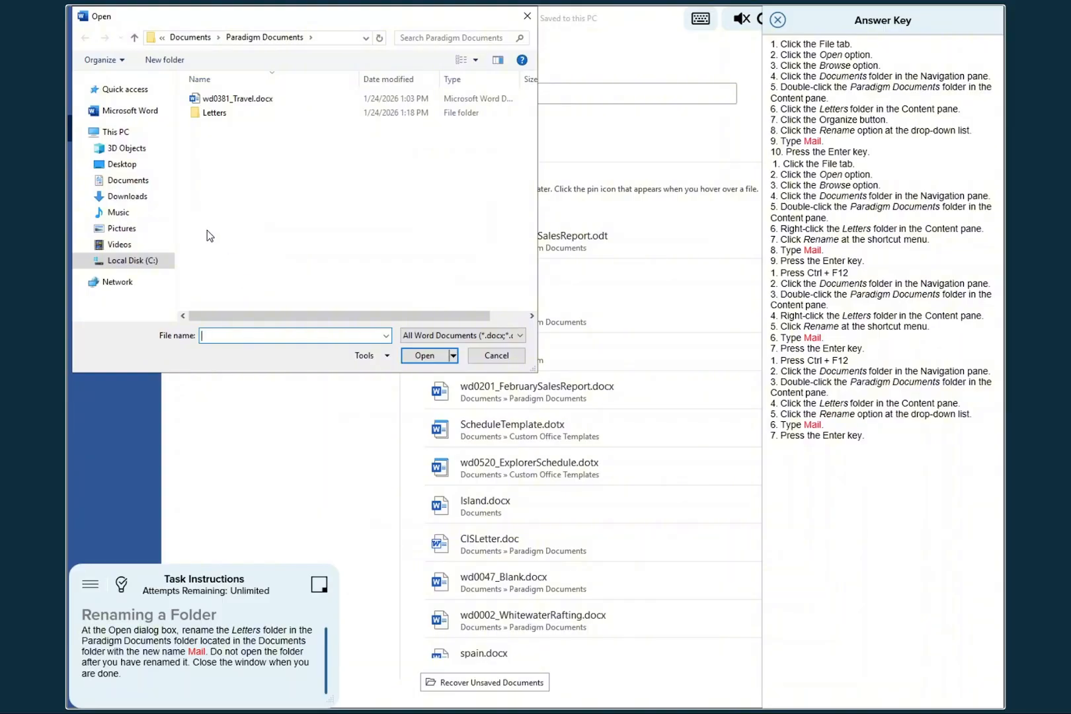
{"action": "left_click", "coordinate": [116, 184]}
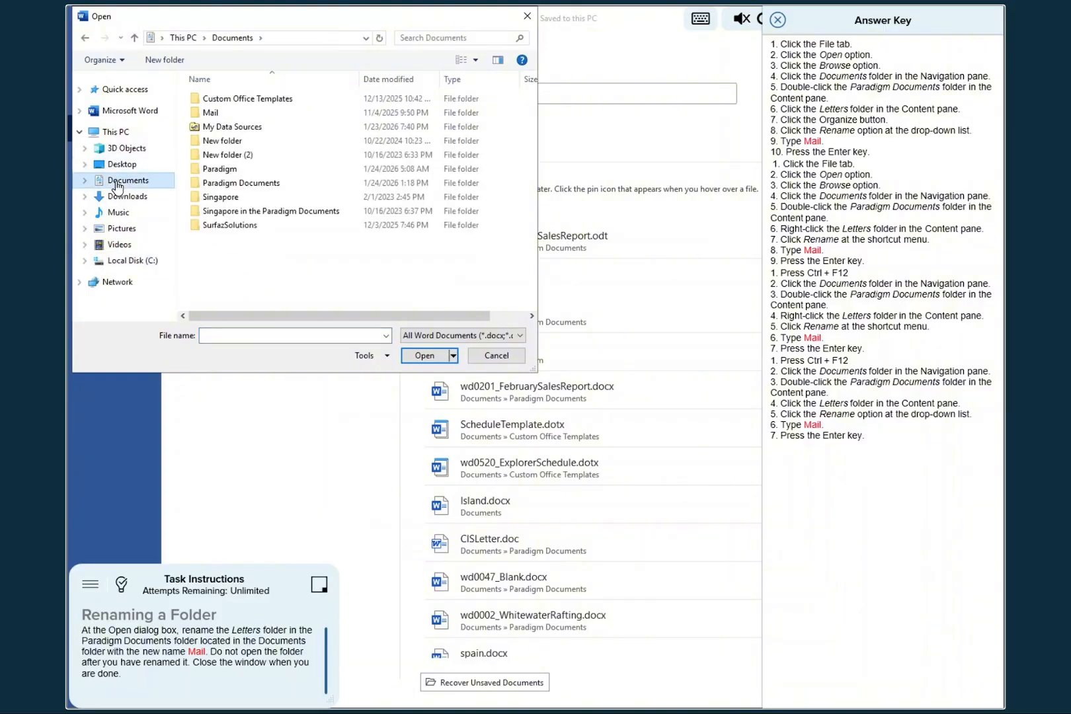
{"action": "double_click", "coordinate": [226, 183]}
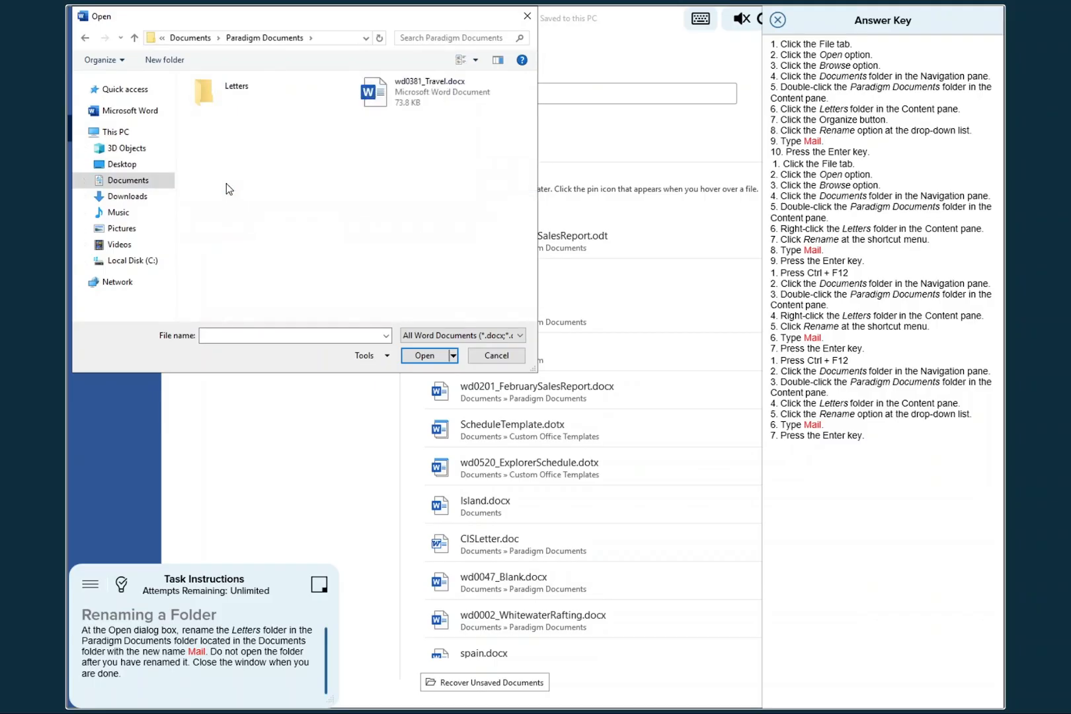
- Rename the Letters folder in Paradigm Documents as Mail, close the answer key and submit the task for checking
{"action": "left_click", "coordinate": [236, 87]}
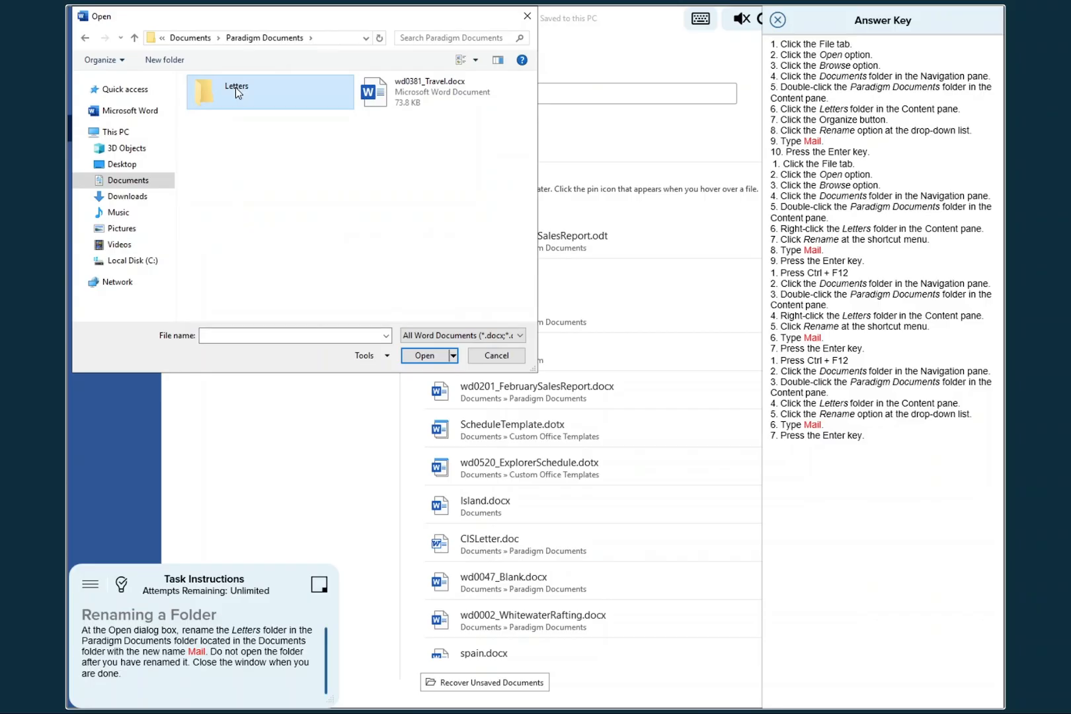
{"action": "left_click", "coordinate": [115, 61]}
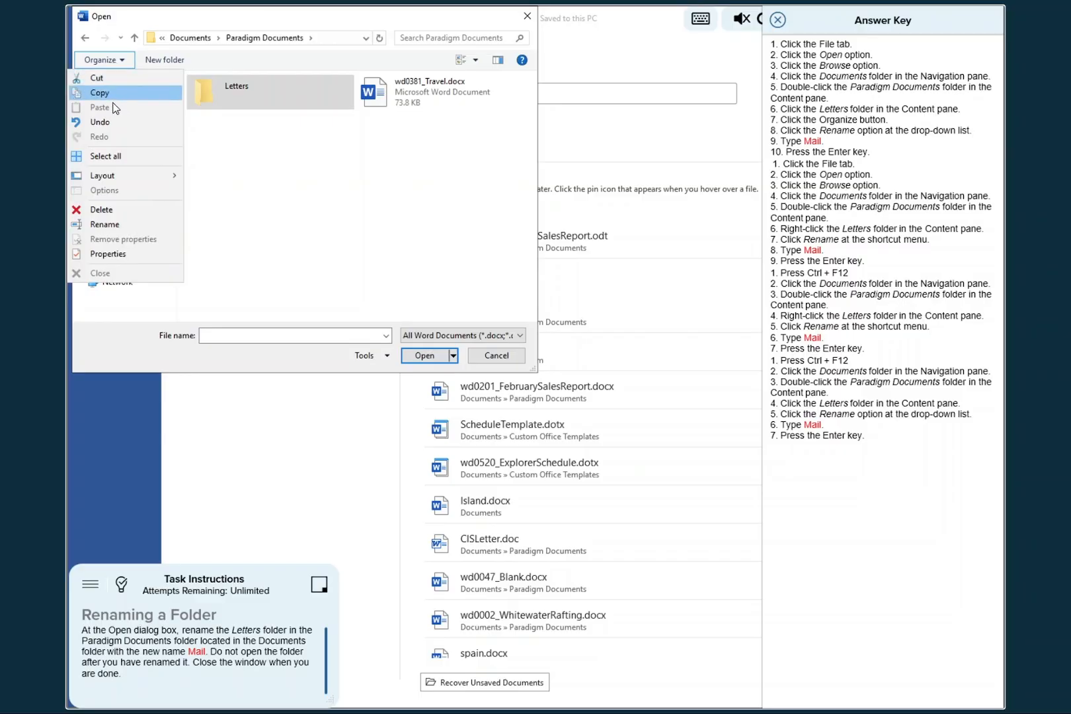
{"action": "left_click", "coordinate": [110, 226]}
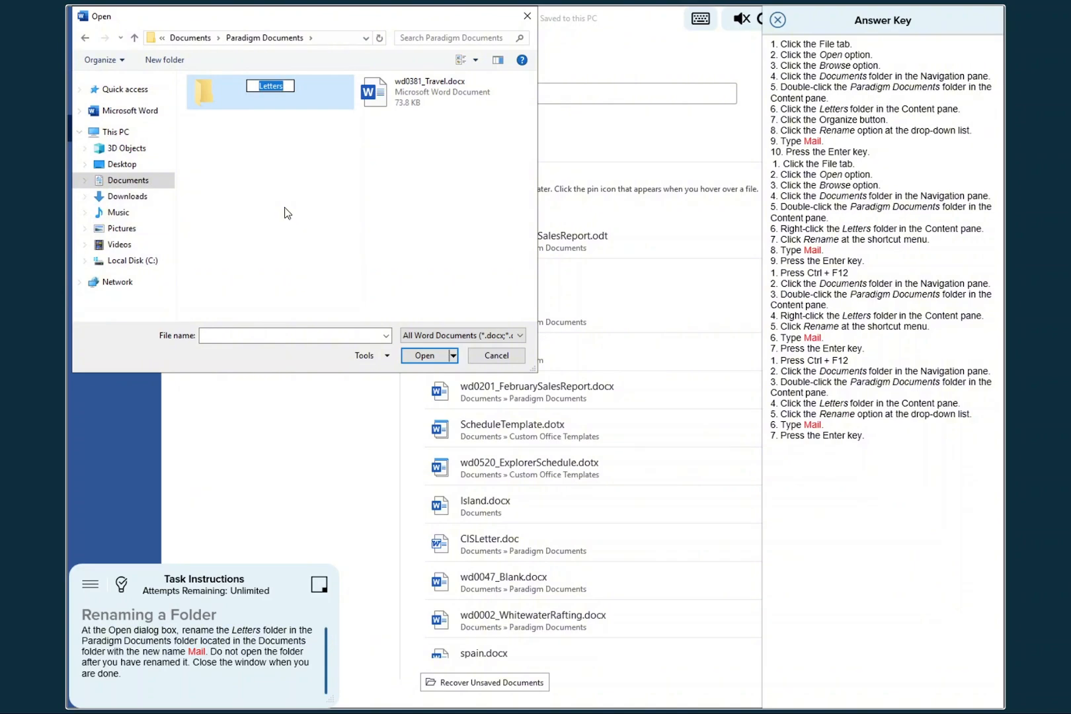
{"action": "type", "text": "Mail"}
{"action": "key", "text": "Return"}
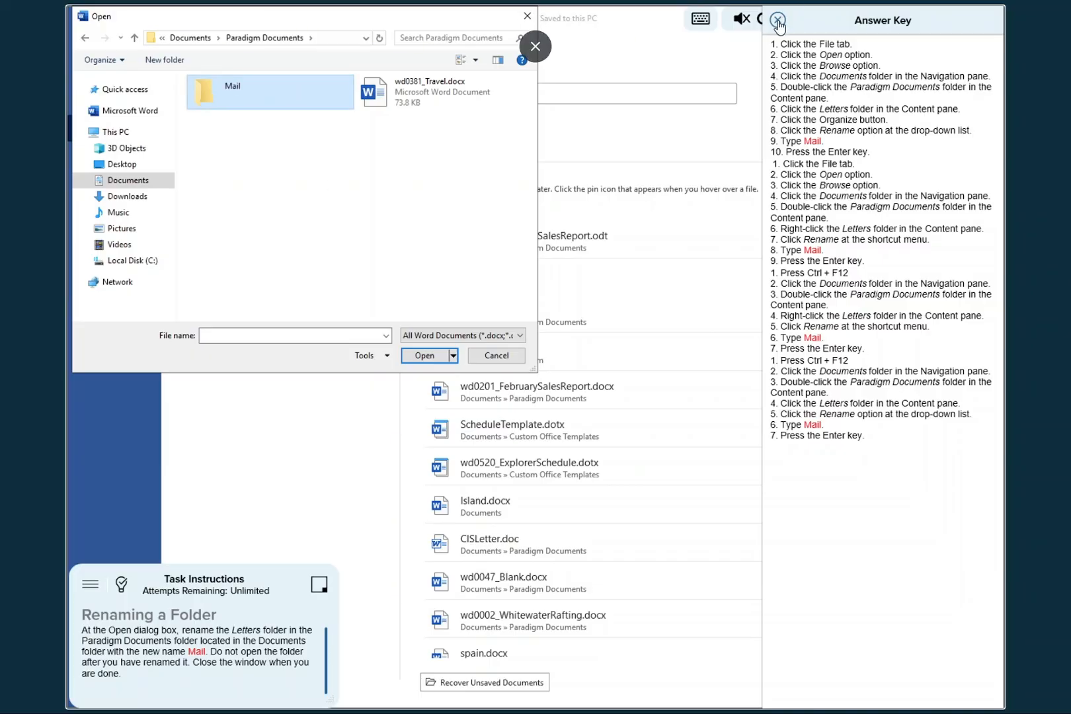
{"action": "left_click", "coordinate": [778, 22]}
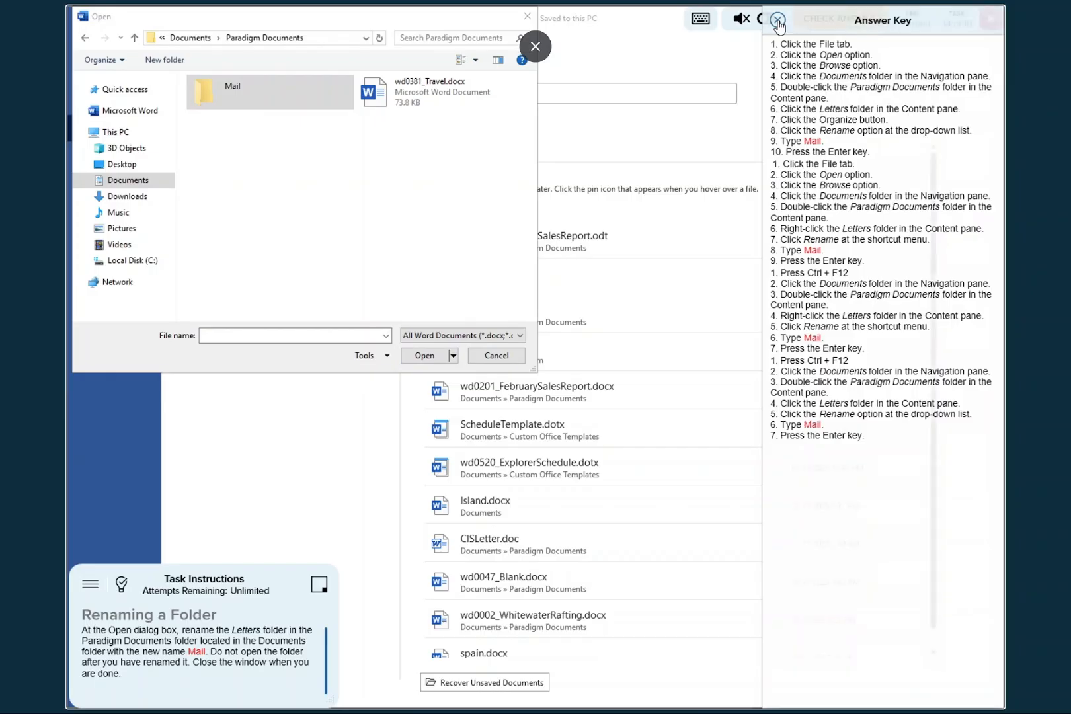
{"action": "left_click", "coordinate": [778, 22]}
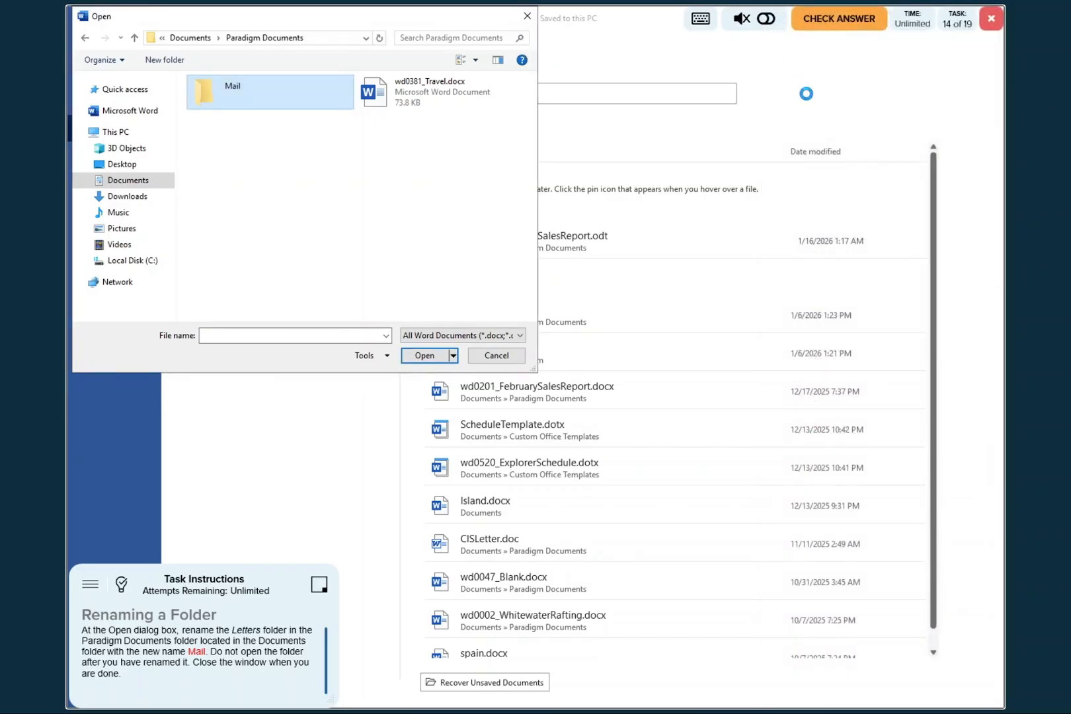
{"action": "left_click", "coordinate": [840, 22]}
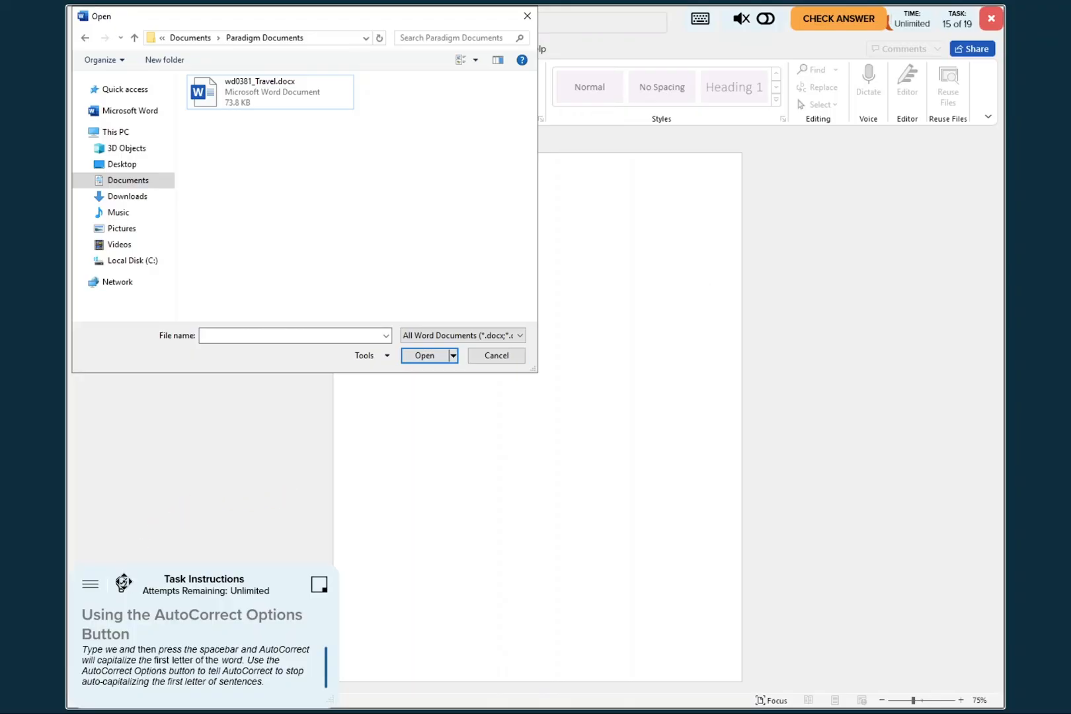
- Consult the answer key, enter "we" in the blank document and use AutoCorrect Options to stop auto-capitalizing the first letter of sentences
{"action": "left_click", "coordinate": [121, 586]}
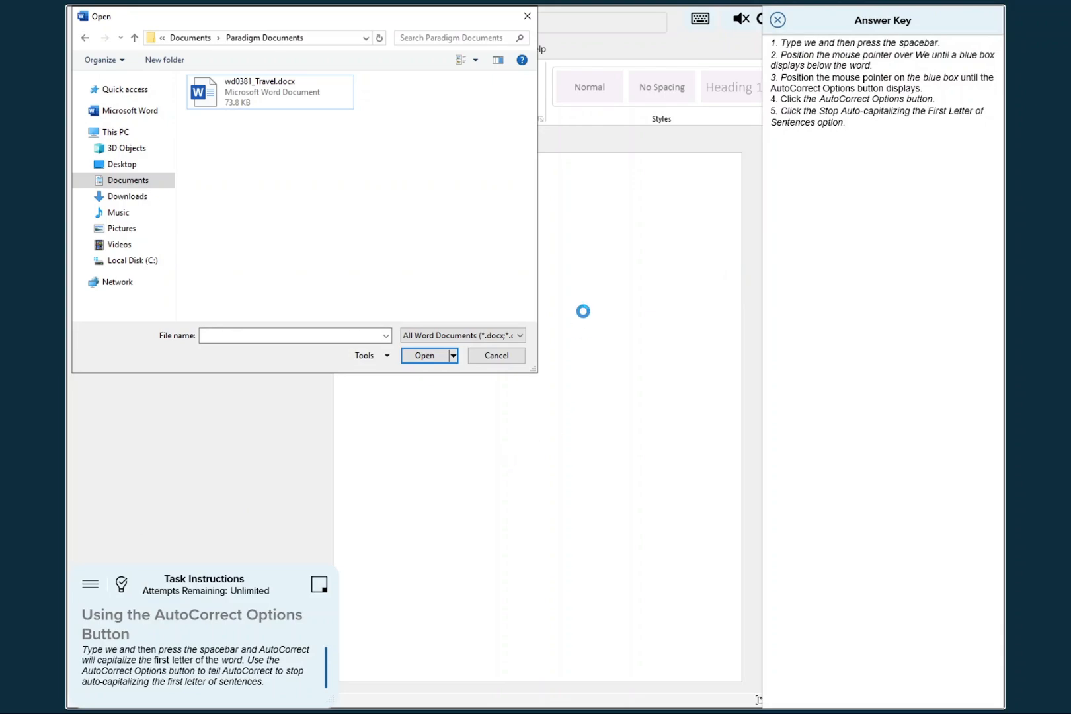
{"action": "left_click", "coordinate": [526, 16]}
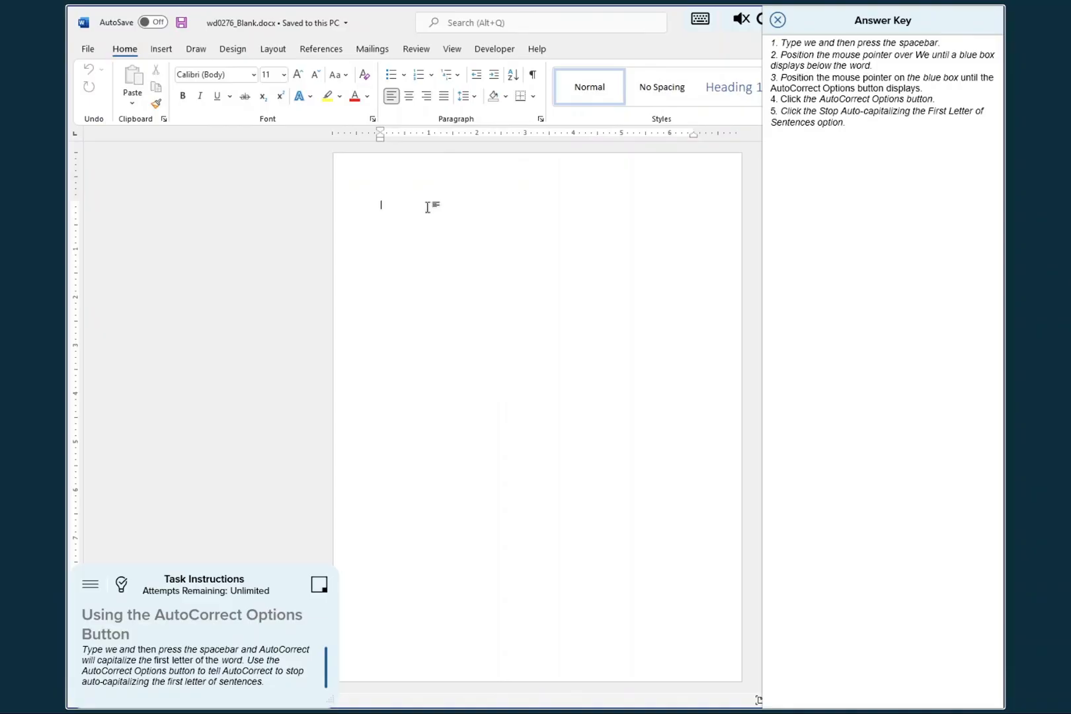
{"action": "type", "text": "we"}
{"action": "left_click", "coordinate": [397, 215]}
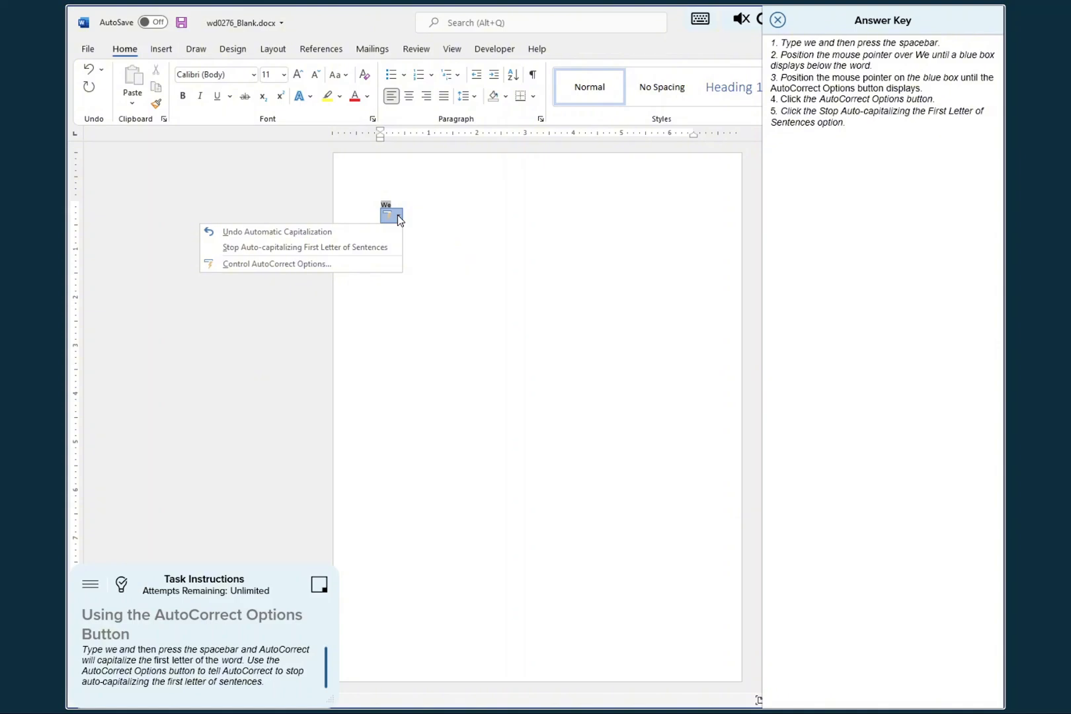
{"action": "left_click", "coordinate": [323, 248]}
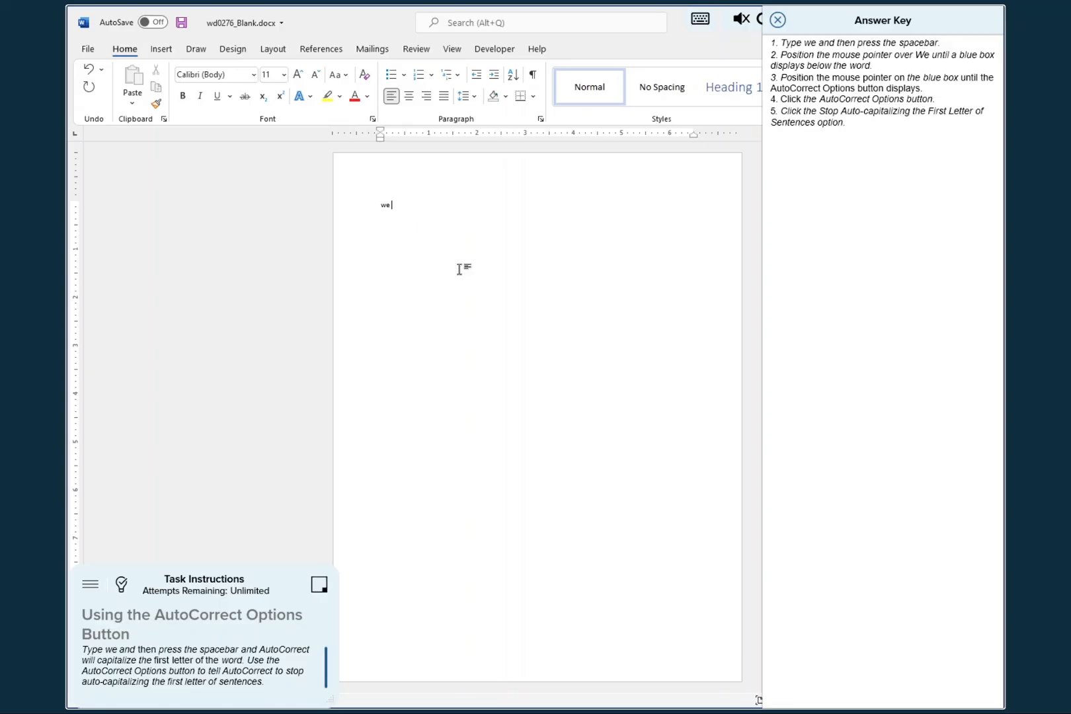
{"action": "left_click", "coordinate": [778, 22]}
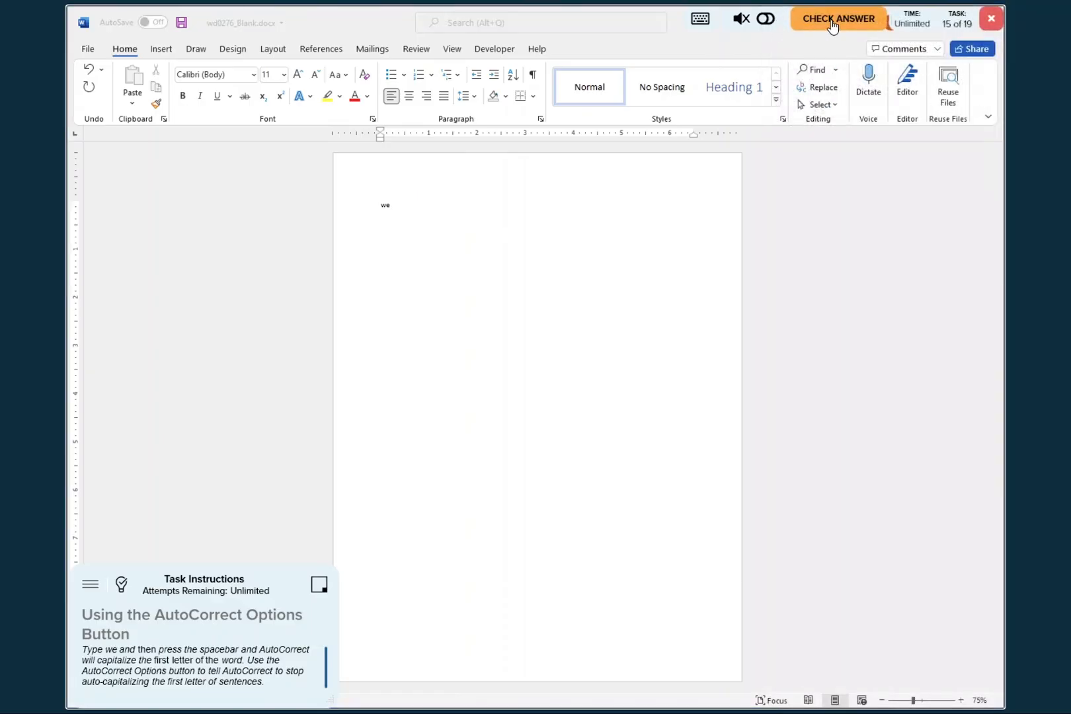
- Submit the AutoCorrect task for checking, and following the new answer key, browse to Paradigm Documents within Documents in the Open dialog
{"action": "left_click", "coordinate": [830, 20]}
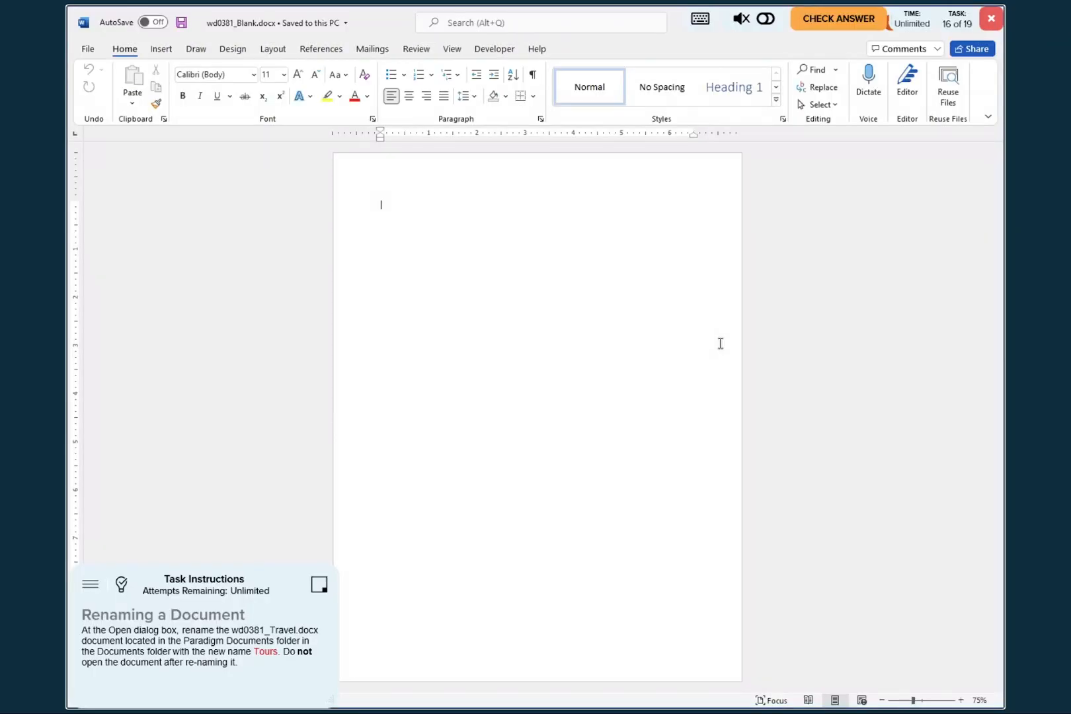
{"action": "left_click", "coordinate": [120, 586]}
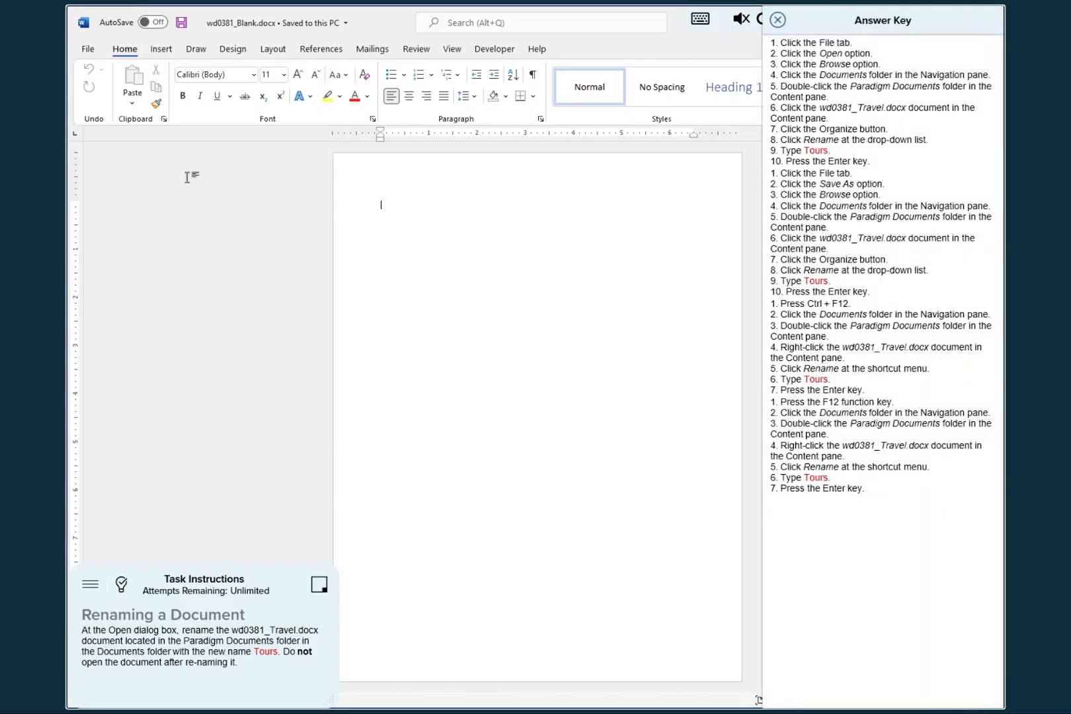
{"action": "left_click", "coordinate": [88, 50]}
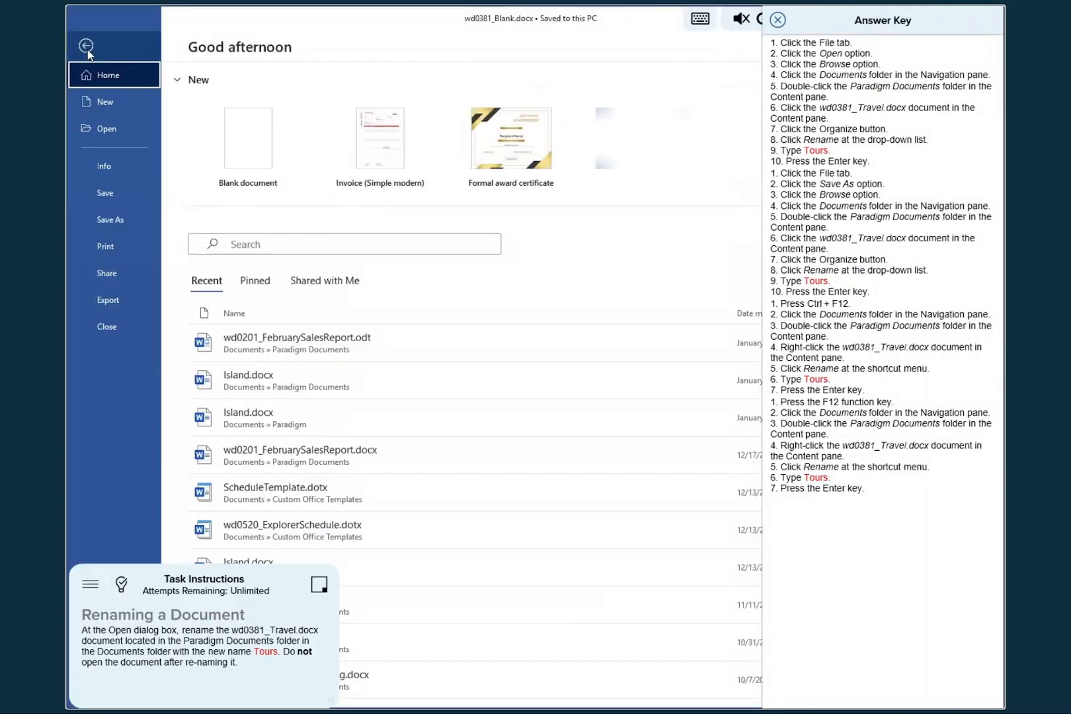
{"action": "left_click", "coordinate": [111, 131]}
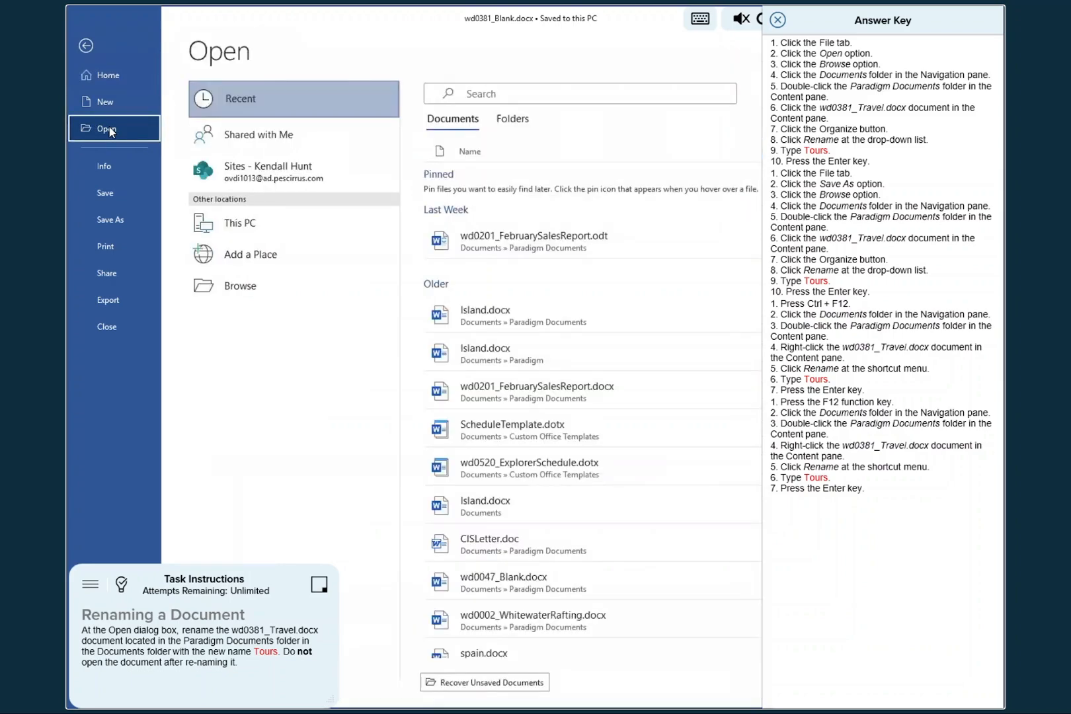
{"action": "left_click", "coordinate": [233, 286]}
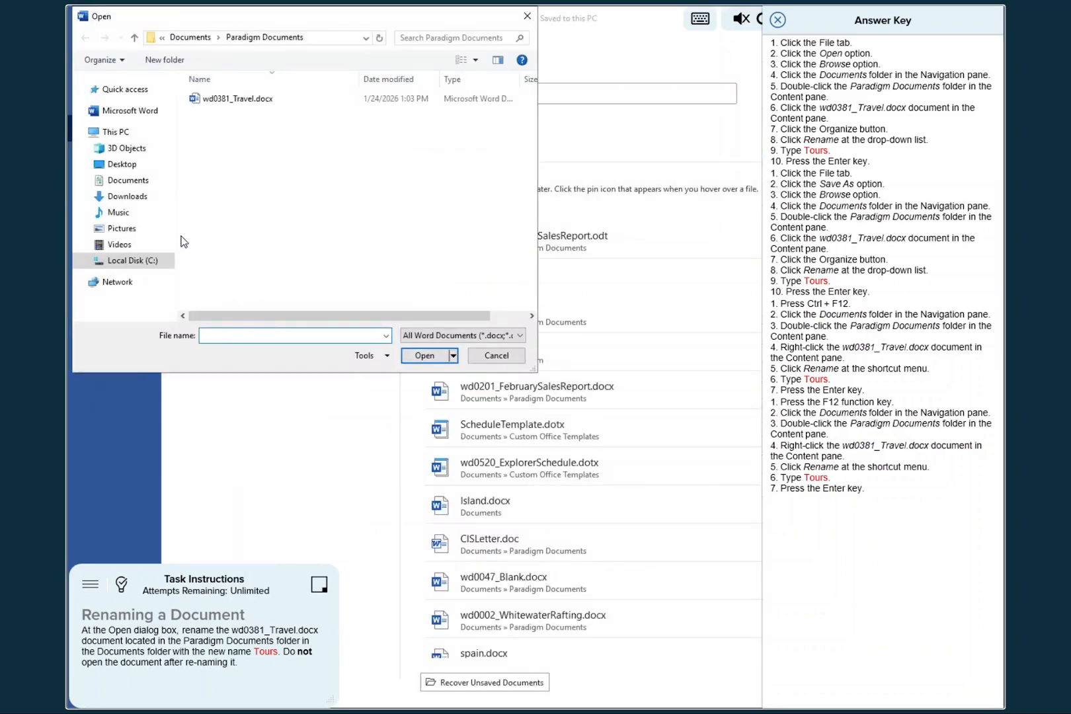
{"action": "left_click", "coordinate": [120, 185]}
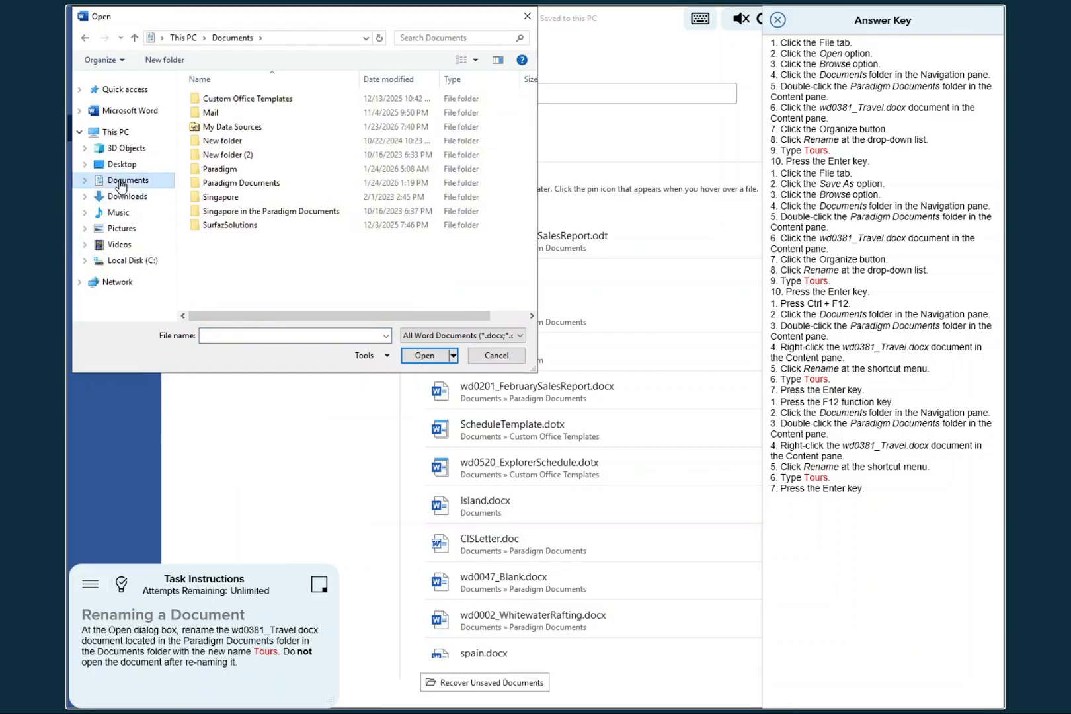
{"action": "double_click", "coordinate": [228, 184]}
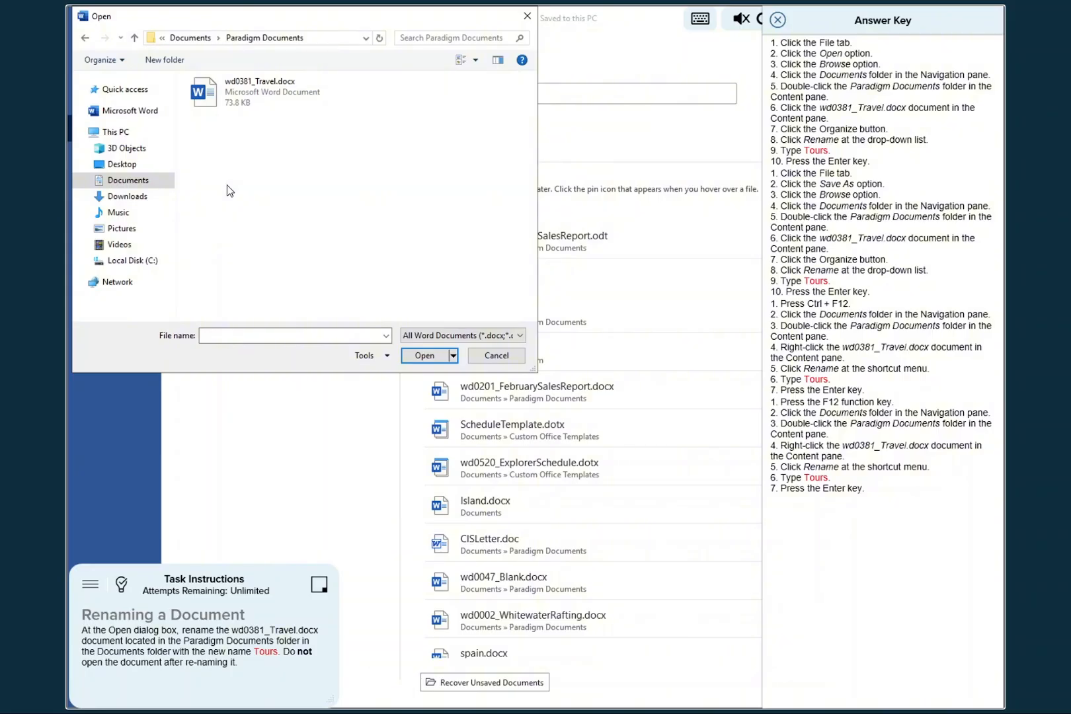
- Rename wd0381_Travel.docx in Paradigm Documents as Tours, close the dialog and answer key, and submit the task for checking
{"action": "left_click", "coordinate": [246, 86]}
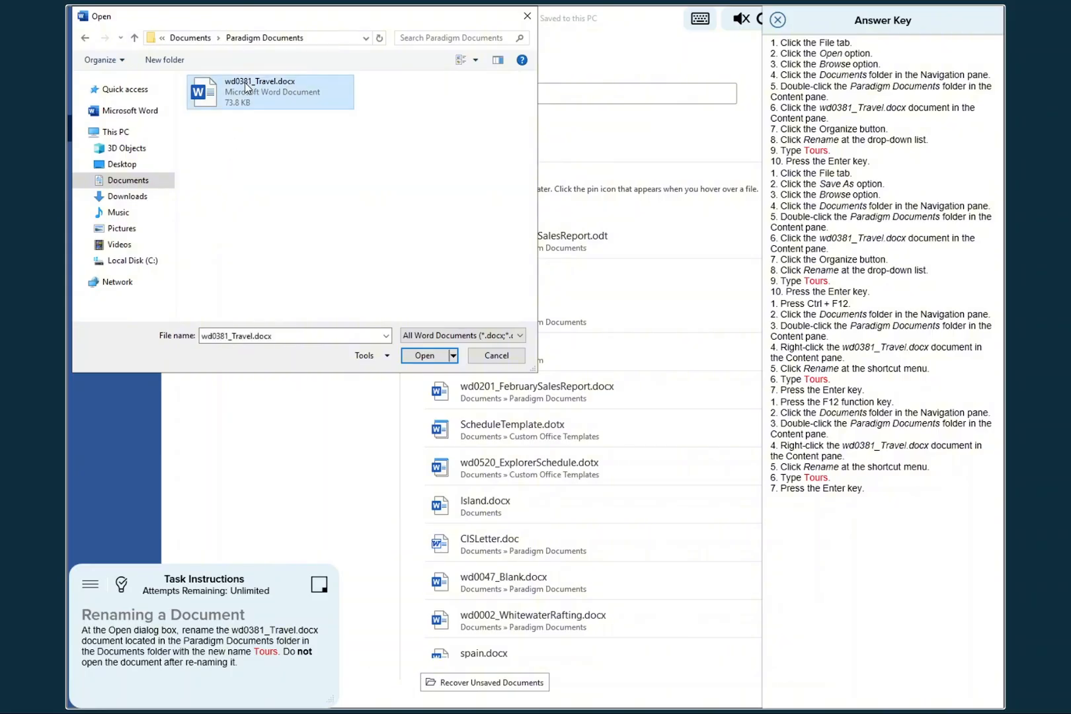
{"action": "left_click", "coordinate": [121, 61]}
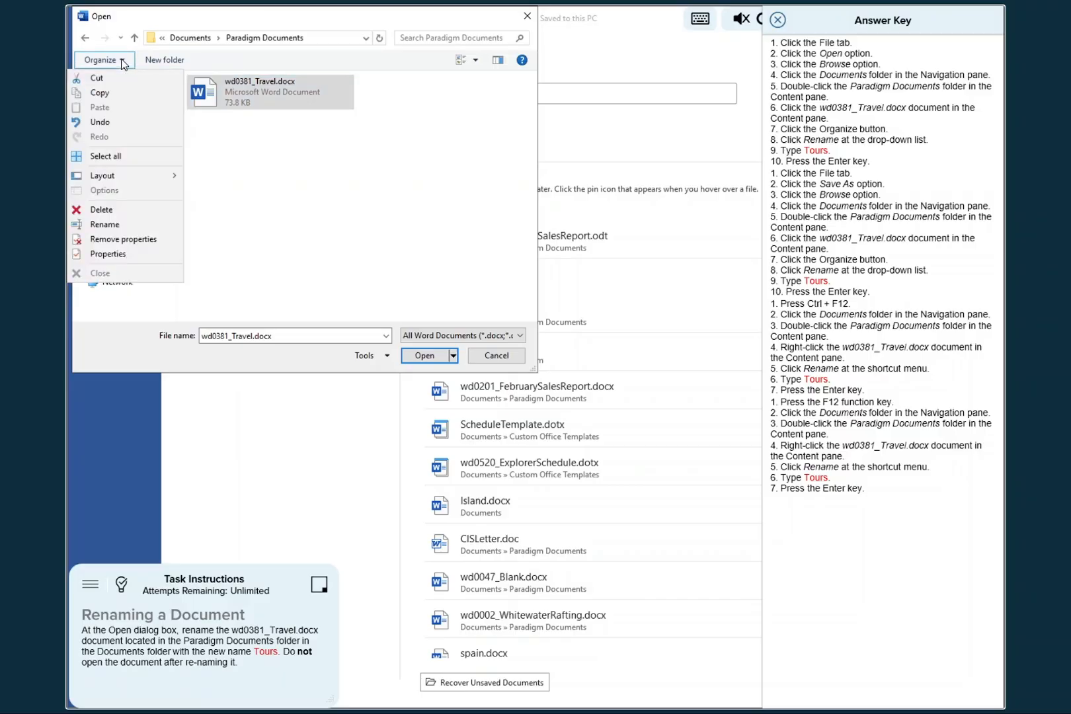
{"action": "left_click", "coordinate": [96, 225]}
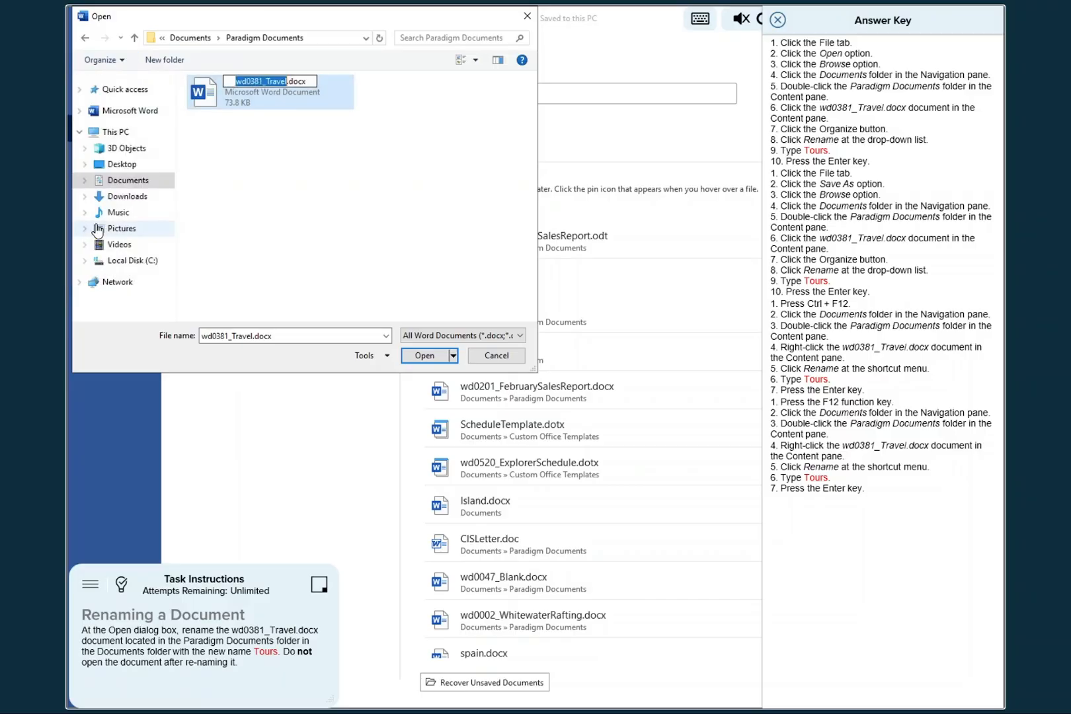
{"action": "type", "text": "Tours"}
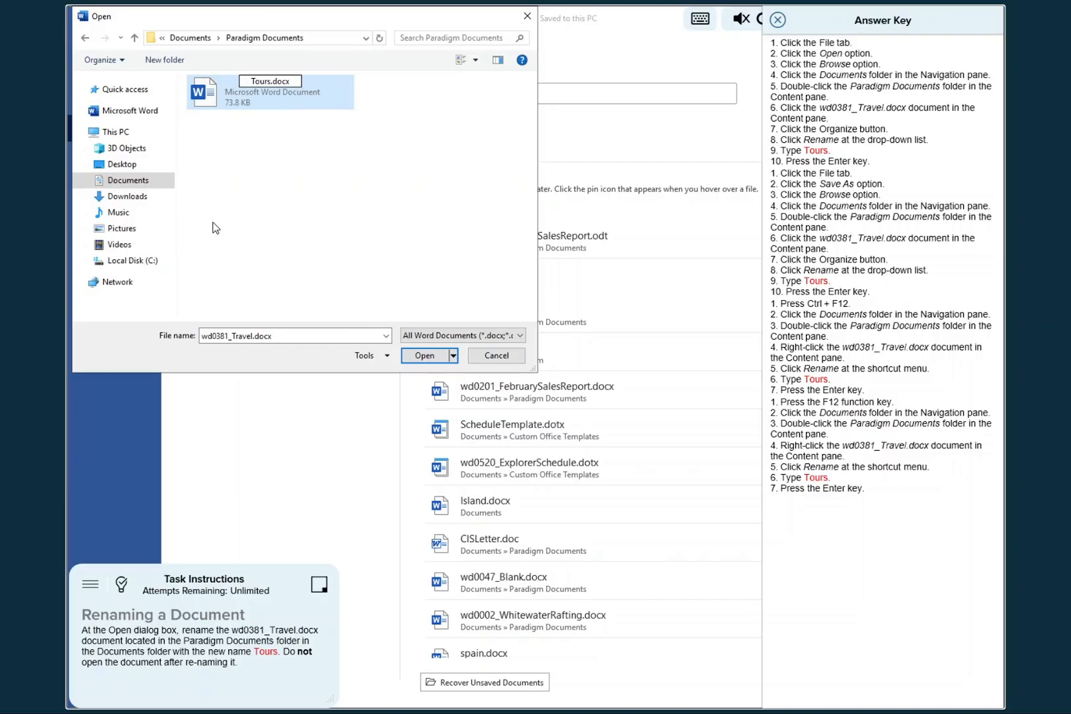
{"action": "key", "text": "Return"}
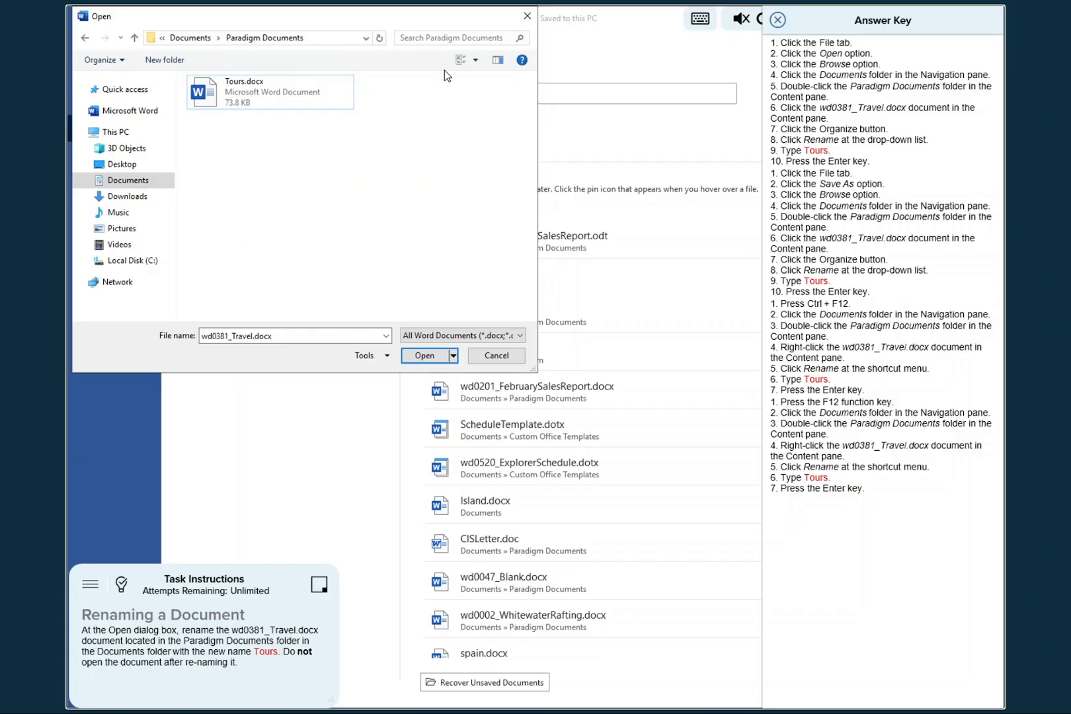
{"action": "left_click", "coordinate": [527, 17]}
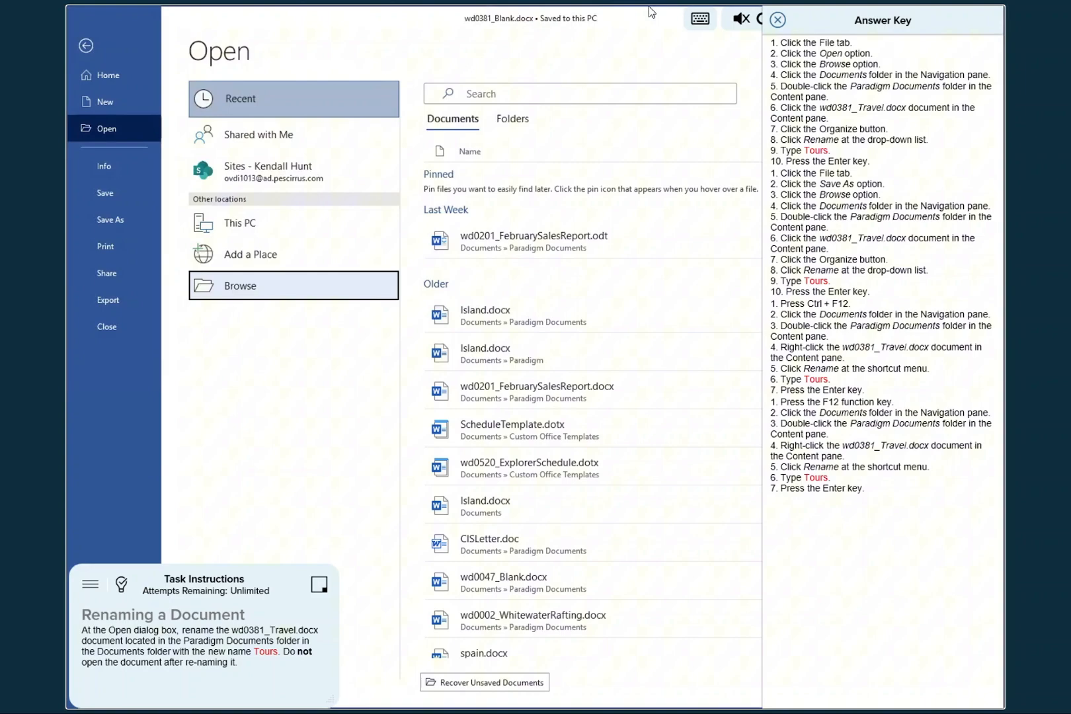
{"action": "left_click", "coordinate": [777, 22]}
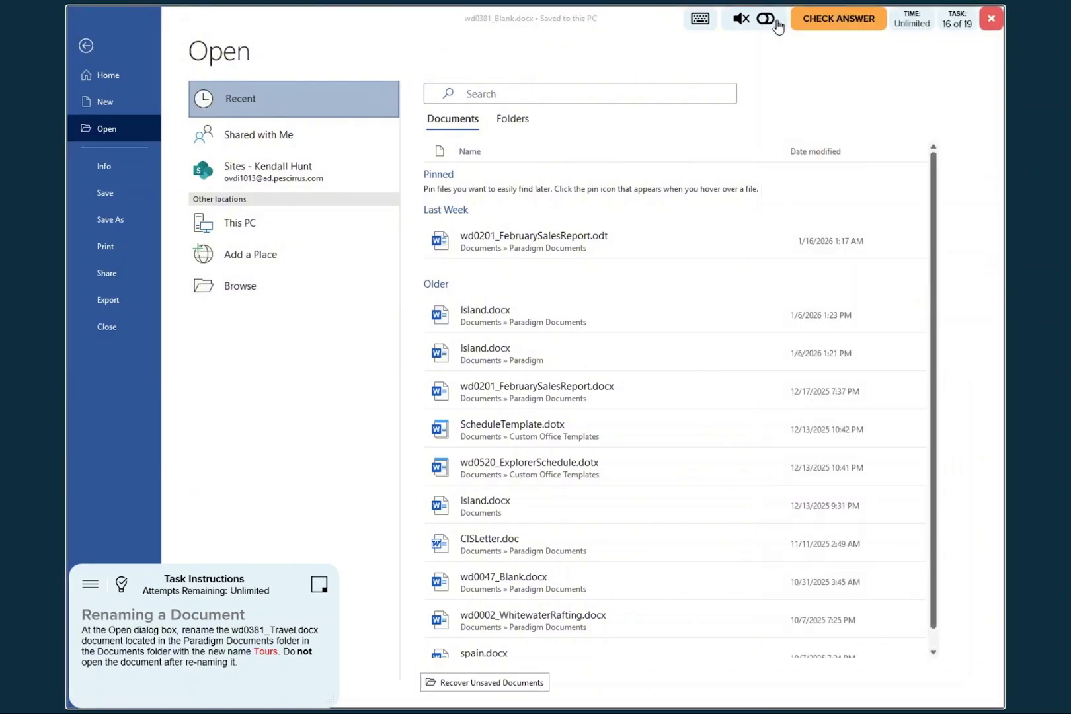
{"action": "left_click", "coordinate": [840, 22]}
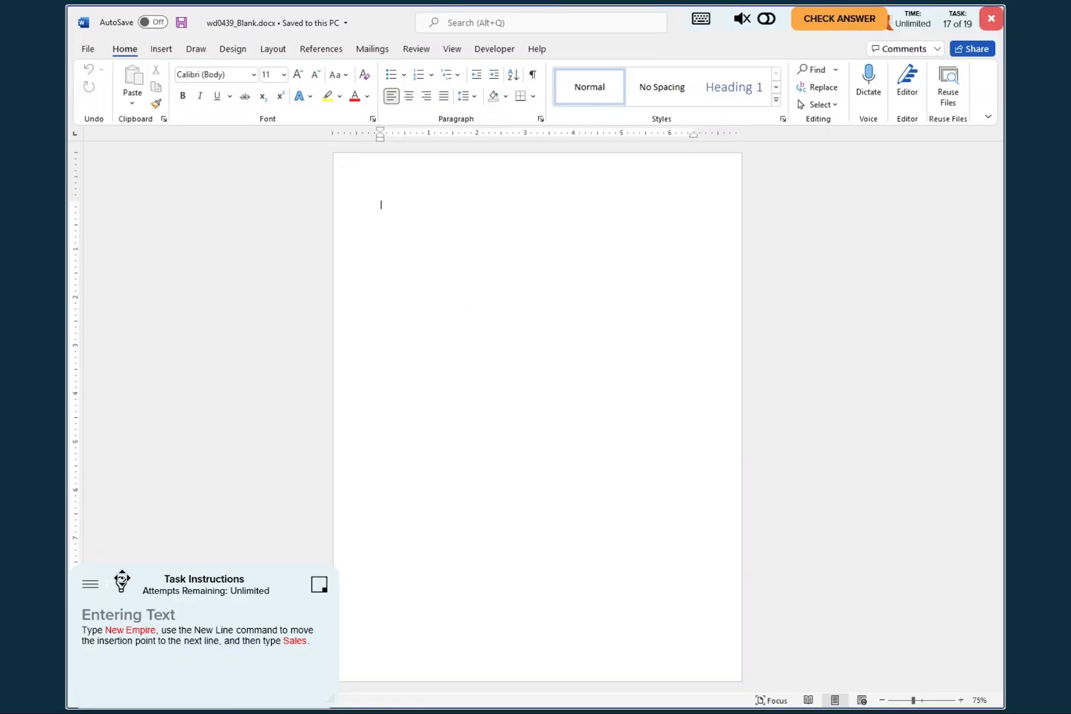
- Following the answer key, enter "New Empire" and "Sales" on separate lines using the New Line command, and close the key
{"action": "left_click", "coordinate": [121, 586]}
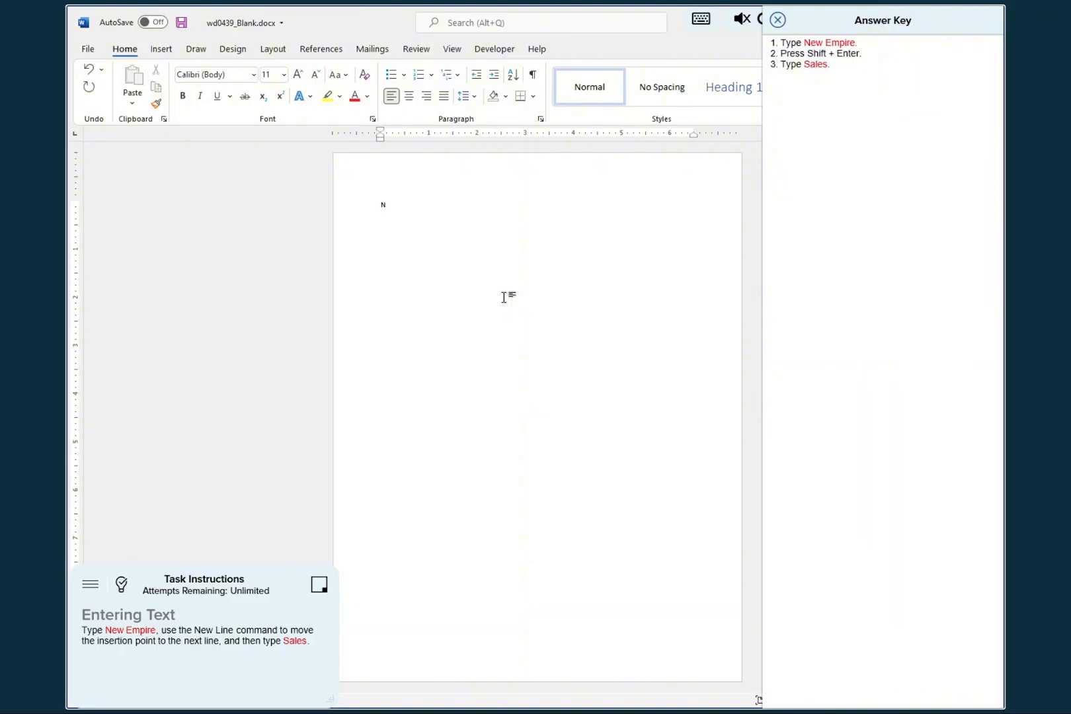
{"action": "type", "text": "New Empire"}
{"action": "key", "text": "shift+Return"}
{"action": "type", "text": "Sales"}
{"action": "left_click", "coordinate": [777, 21]}
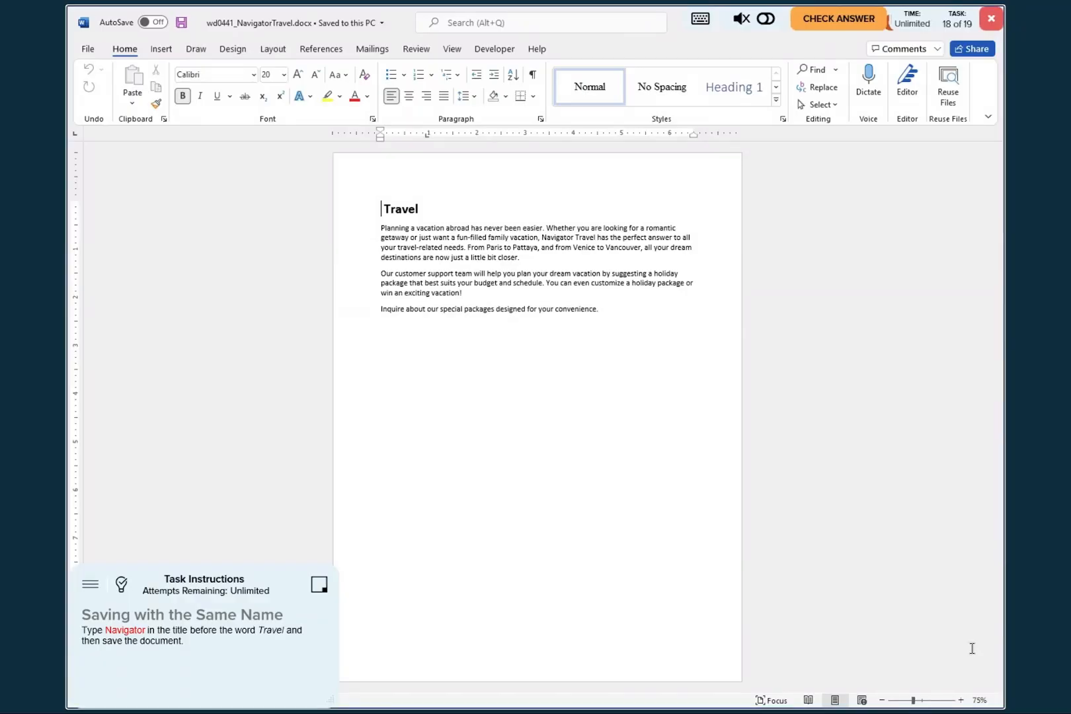
- Following the answer key, insert "Navigator" before "Travel" in the title, save the document under the same name and submit the task
{"action": "left_click", "coordinate": [961, 701]}
{"action": "left_click", "coordinate": [960, 701]}
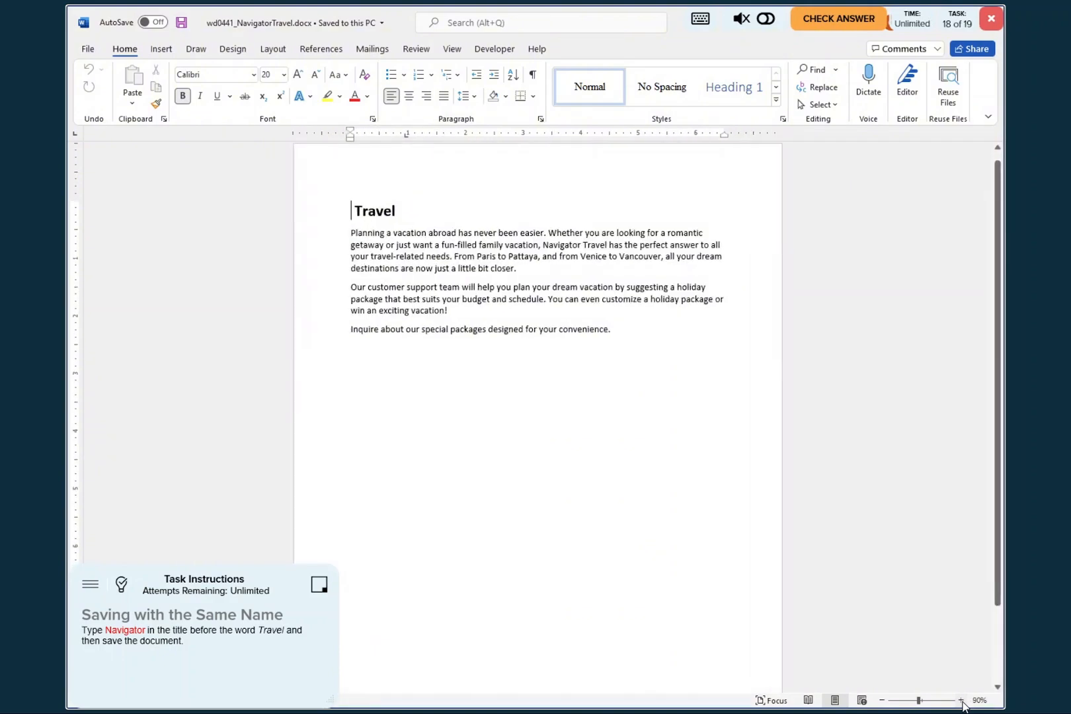
{"action": "left_click", "coordinate": [961, 700]}
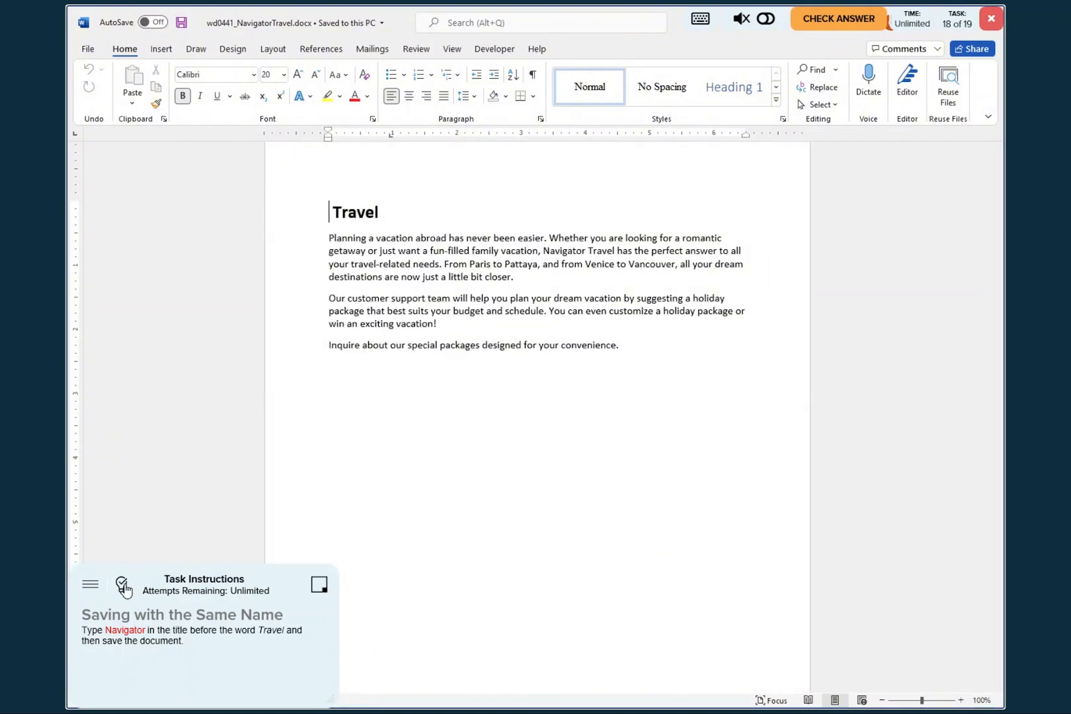
{"action": "left_click", "coordinate": [122, 585]}
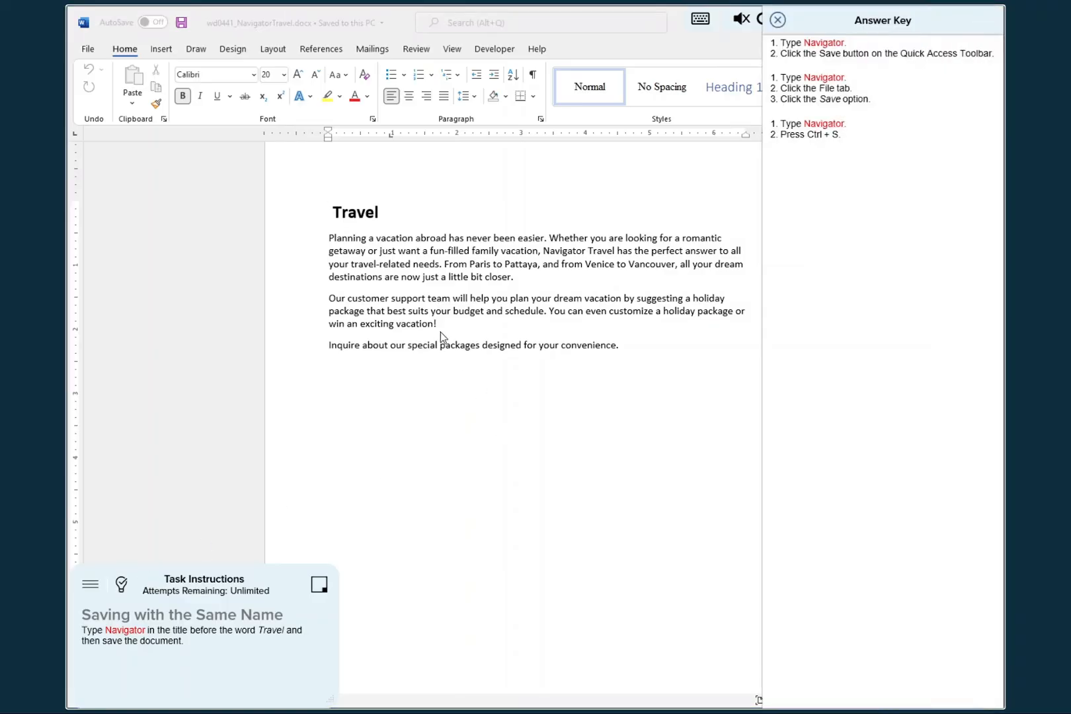
{"action": "left_click", "coordinate": [456, 454]}
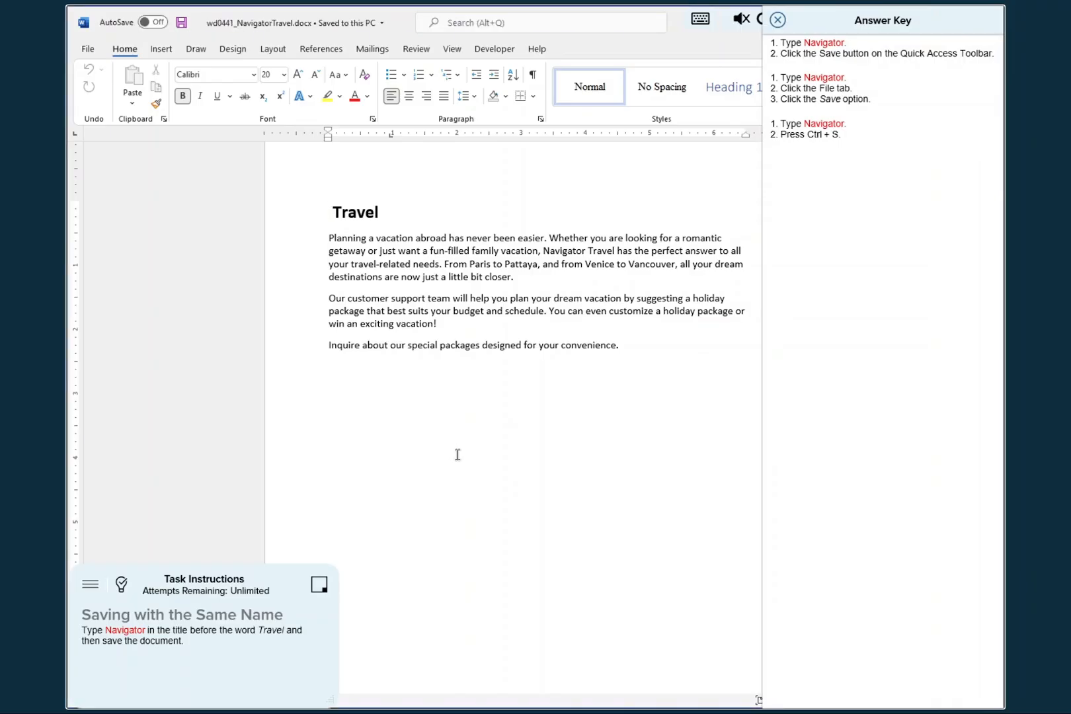
{"action": "type", "text": "Navigator"}
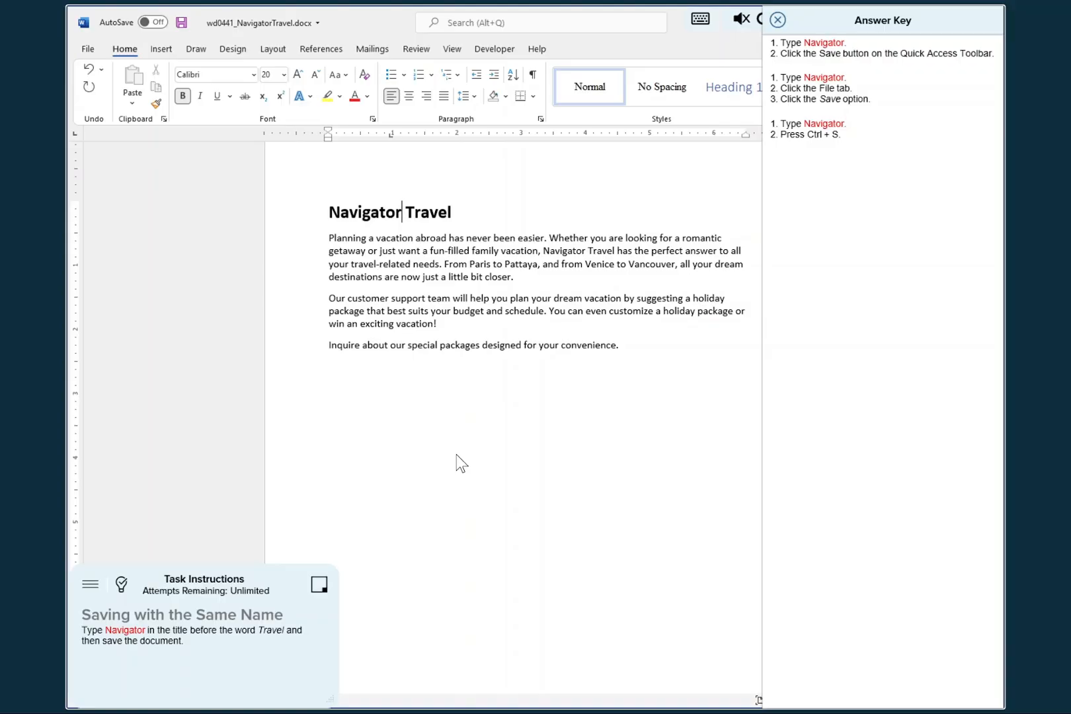
{"action": "left_click", "coordinate": [182, 23]}
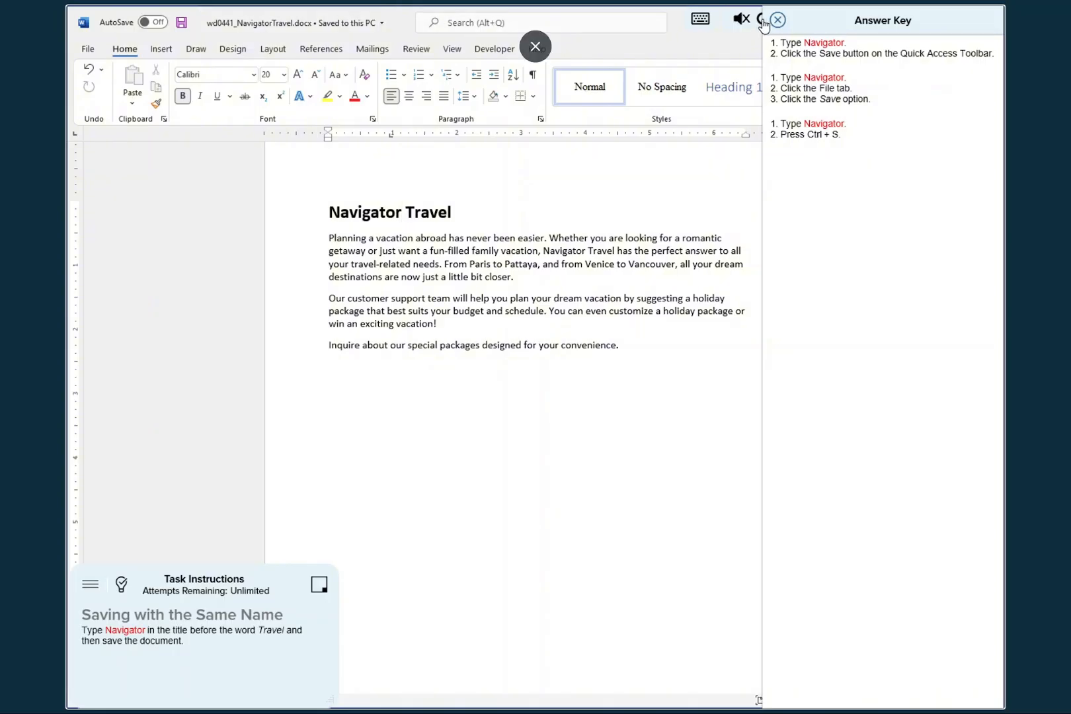
{"action": "left_click", "coordinate": [778, 21]}
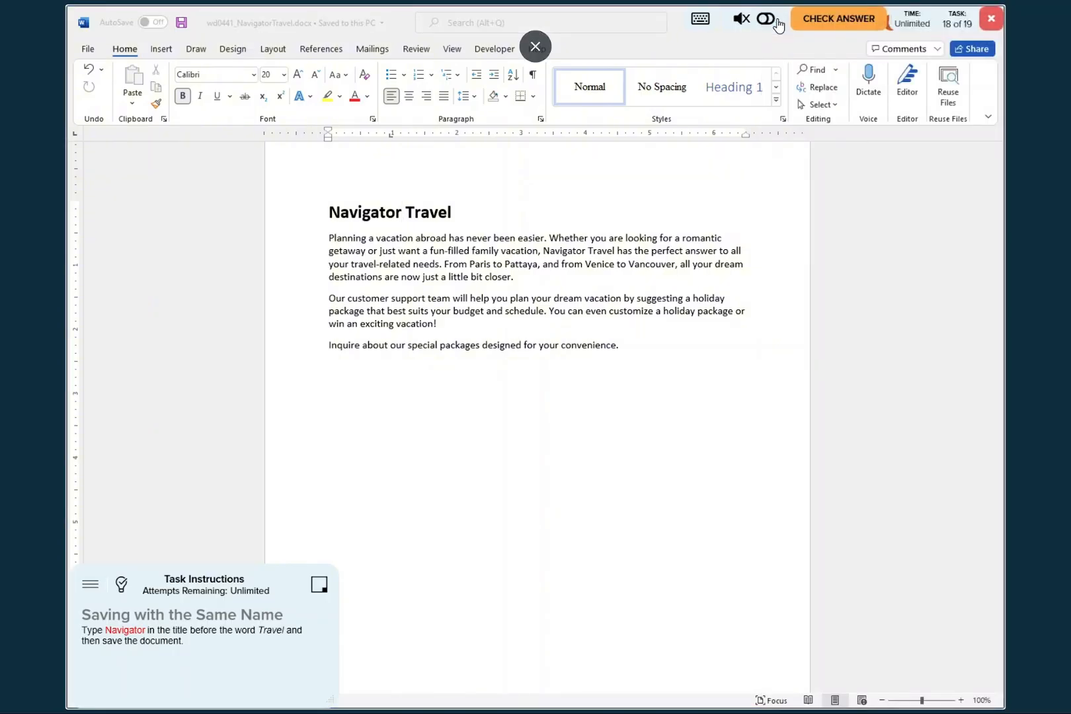
{"action": "left_click", "coordinate": [837, 19]}
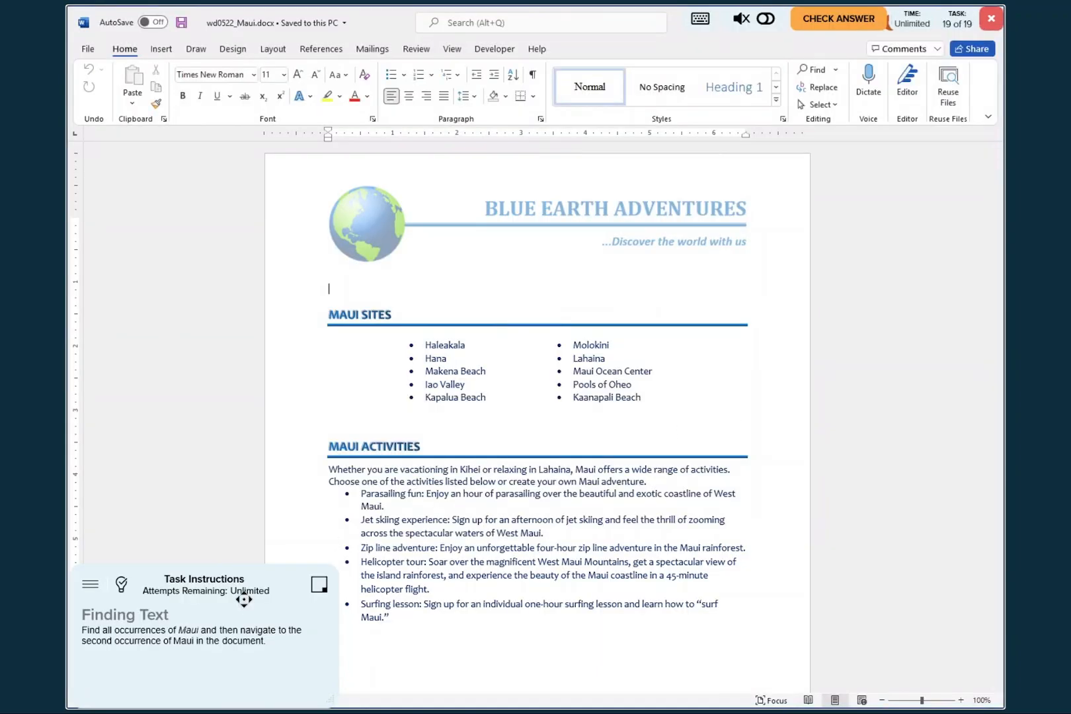
- Consult the answer key for finding text and open the document's Find search, moving the key clear of it
{"action": "left_click", "coordinate": [121, 584]}
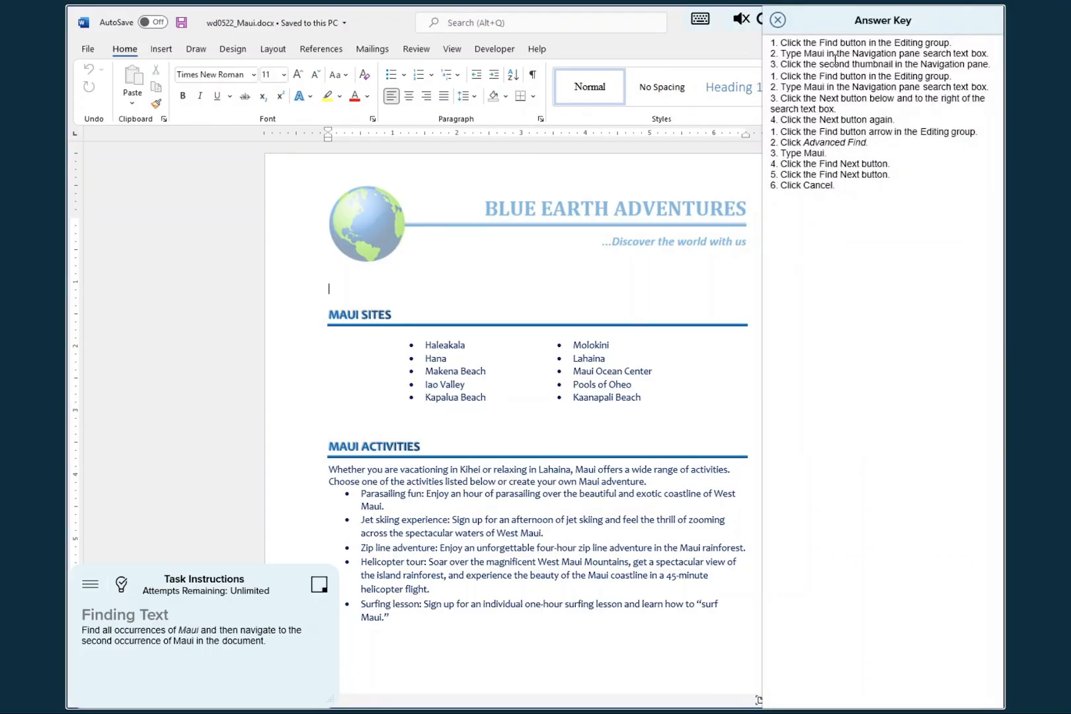
{"action": "left_click_drag", "start_coordinate": [850, 19], "coordinate": [386, 73]}
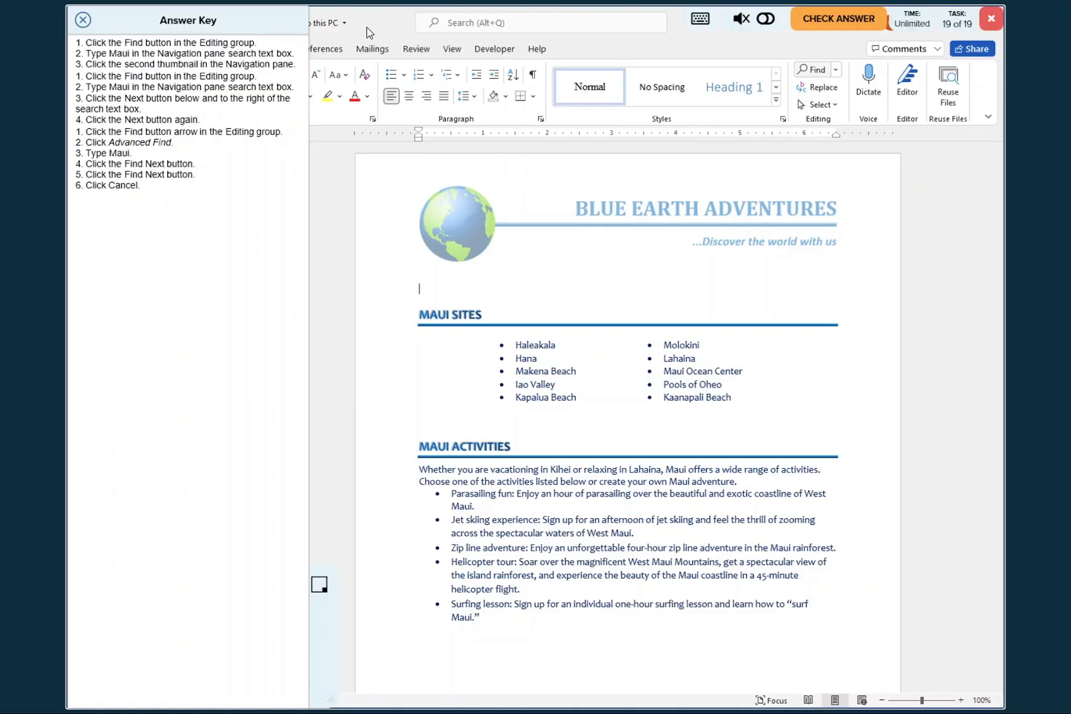
{"action": "left_click_drag", "start_coordinate": [241, 23], "coordinate": [789, 43]}
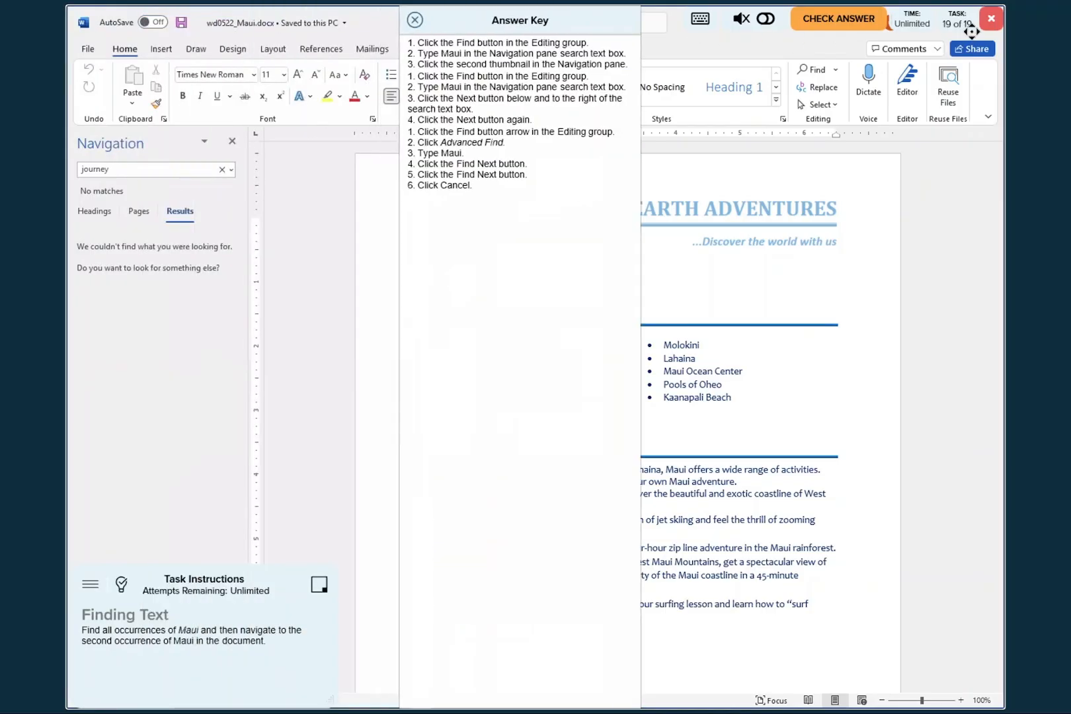
{"action": "left_click_drag", "start_coordinate": [968, 31], "coordinate": [971, 31]}
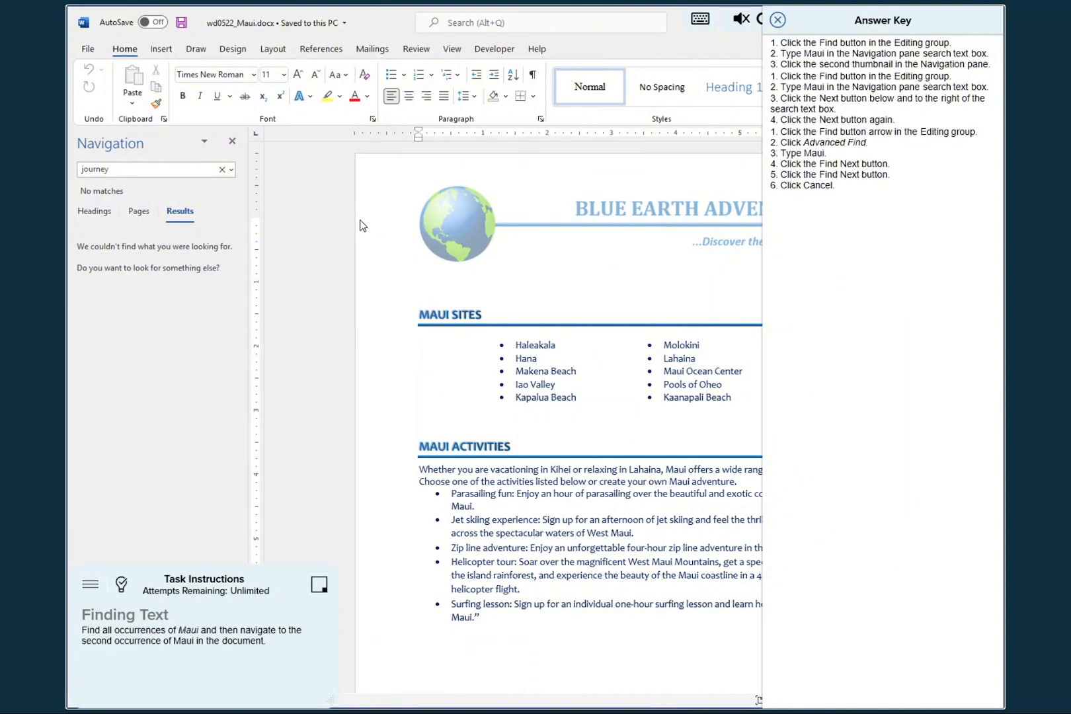
- Find all occurrences of "Maui" in the document, go to the second occurrence and submit the task for checking
{"action": "left_click", "coordinate": [127, 171]}
{"action": "type", "text": "Maui"}
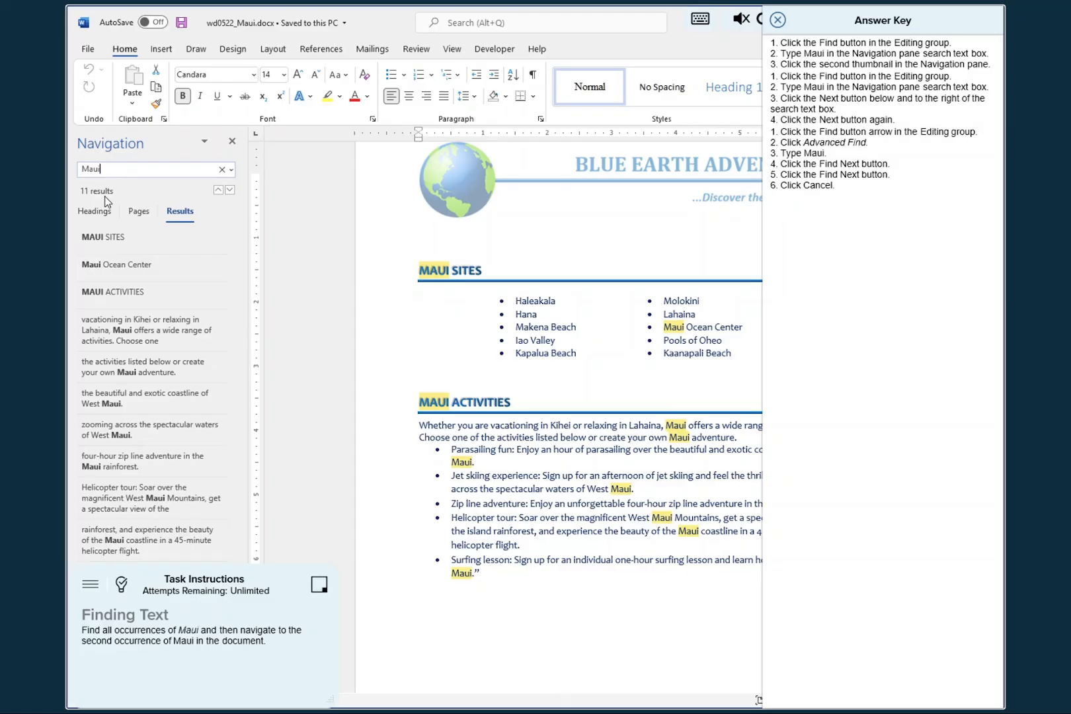
{"action": "left_click", "coordinate": [113, 268]}
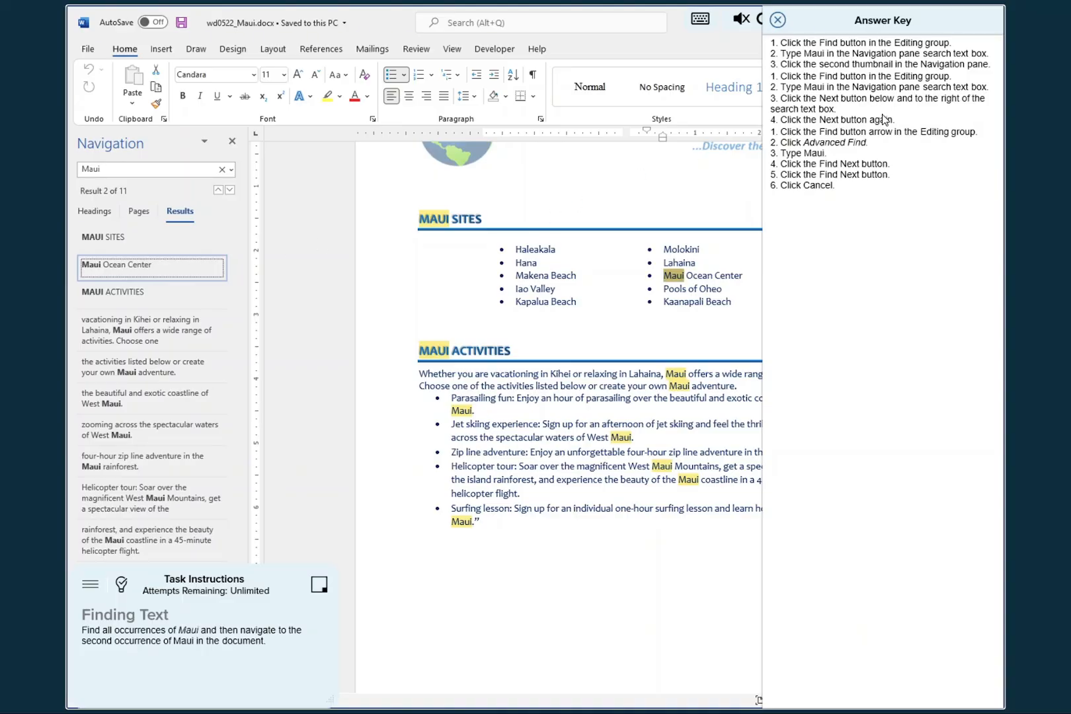
{"action": "left_click_drag", "start_coordinate": [859, 19], "coordinate": [443, 78]}
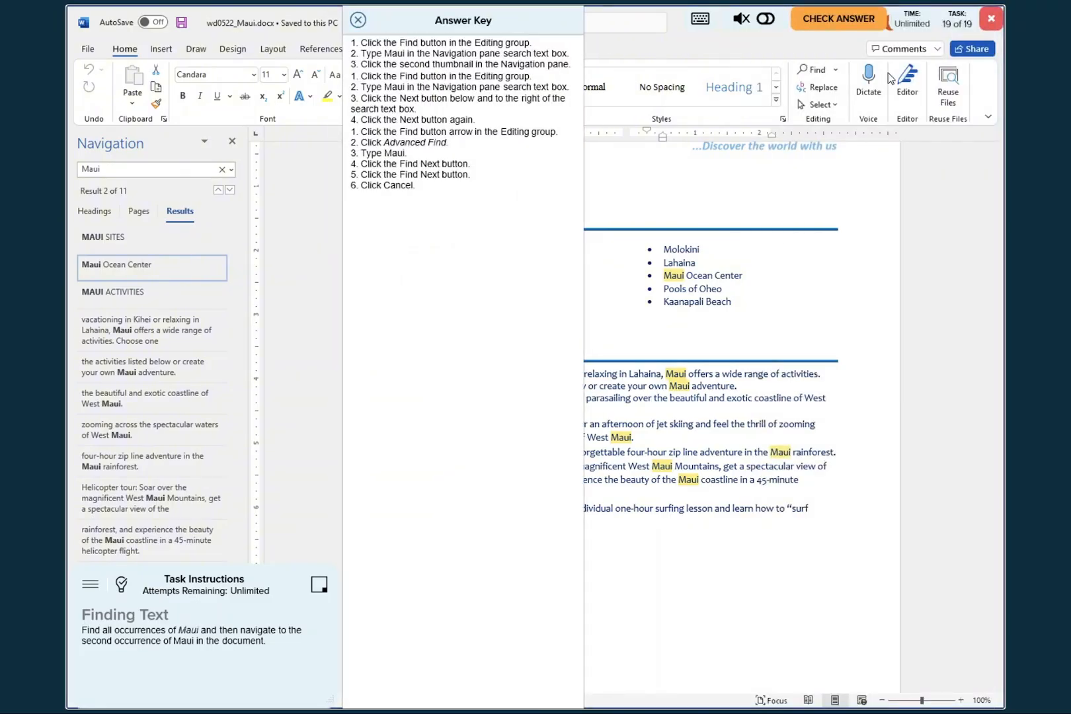
{"action": "left_click", "coordinate": [849, 24]}
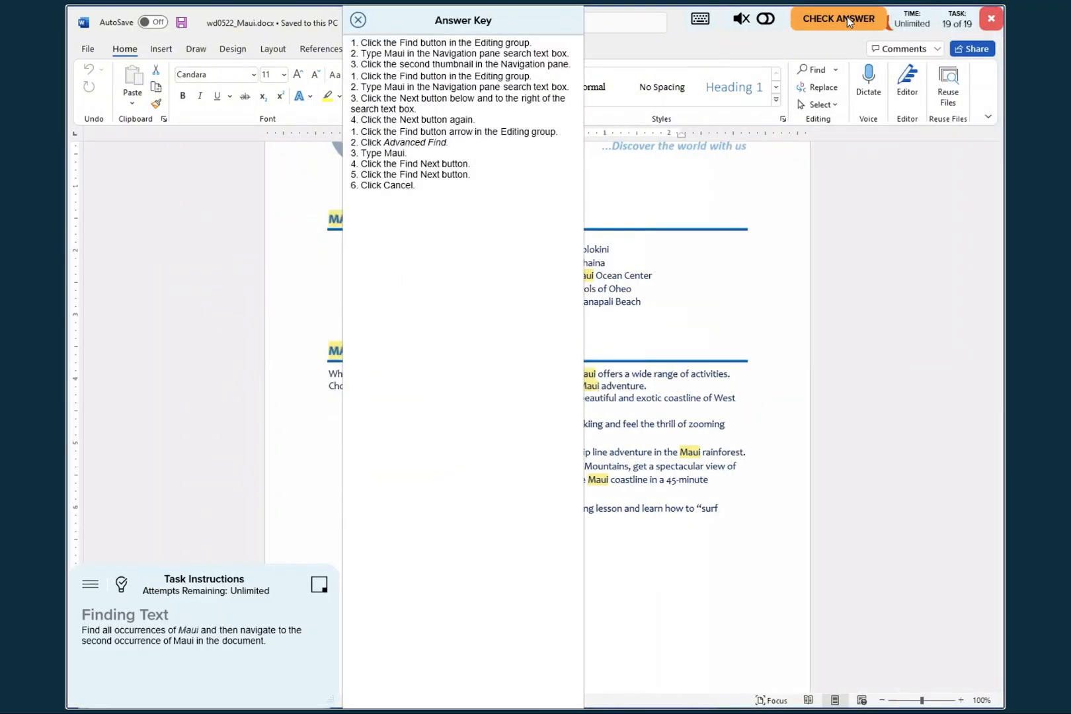